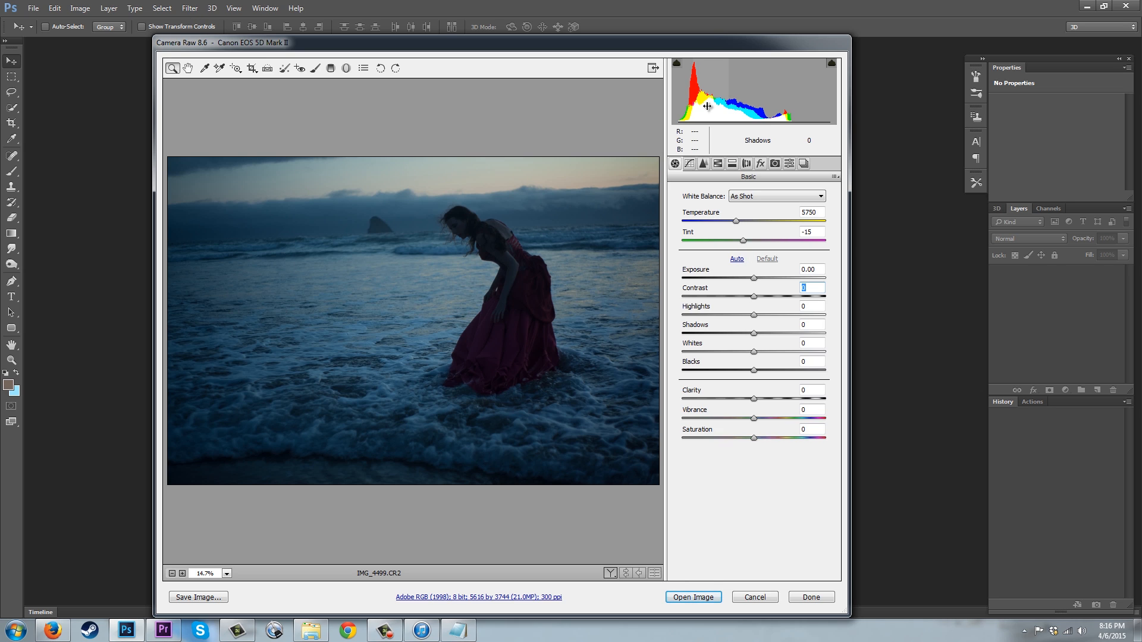
Set the photo's Exposure to +1.15 and Contrast to -70
{"action": "left_click_drag", "start_coordinate": [754, 278], "coordinate": [771, 278]}
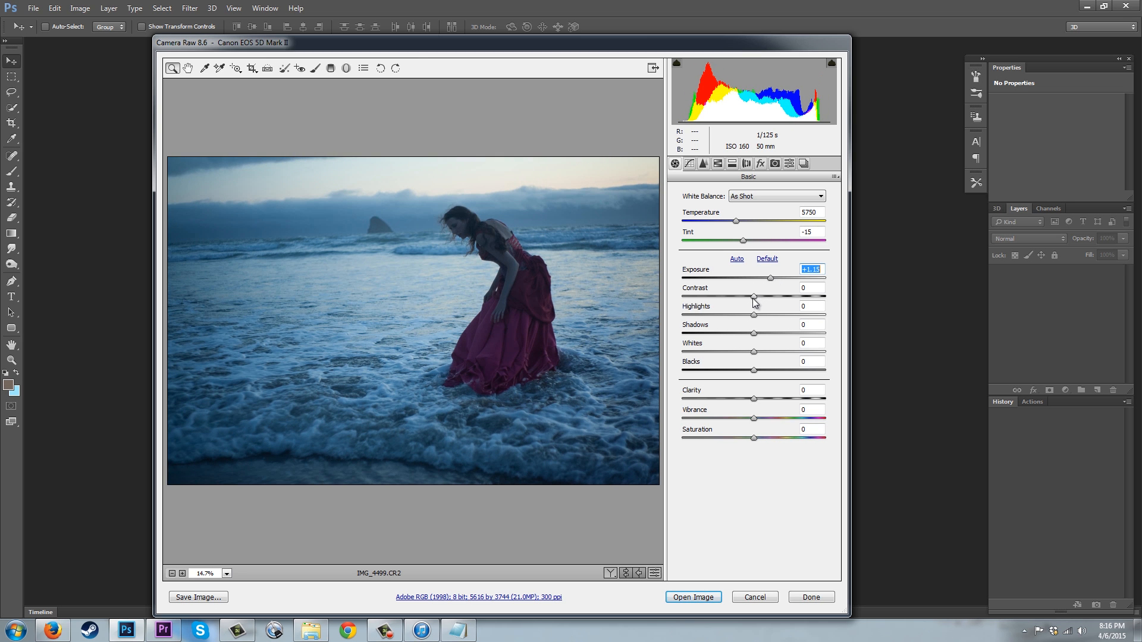
{"action": "left_click_drag", "start_coordinate": [754, 301], "coordinate": [694, 303]}
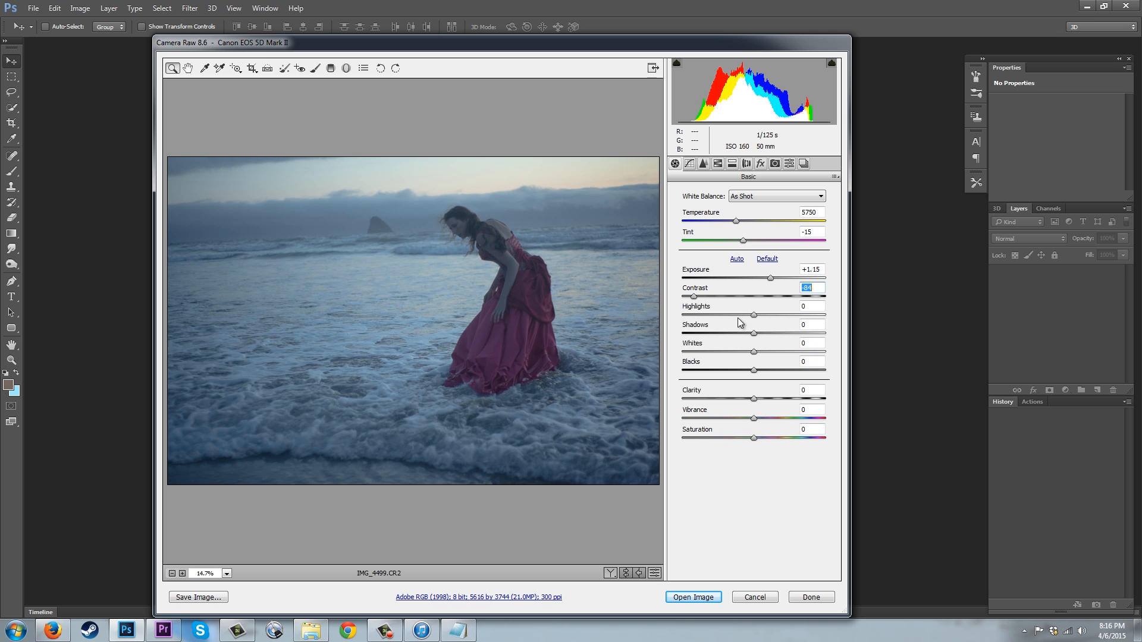
{"action": "mouse_move", "coordinate": [694, 297]}
{"action": "left_mouse_down"}
{"action": "mouse_move", "coordinate": [763, 302]}
{"action": "mouse_move", "coordinate": [703, 306]}
{"action": "left_mouse_up"}
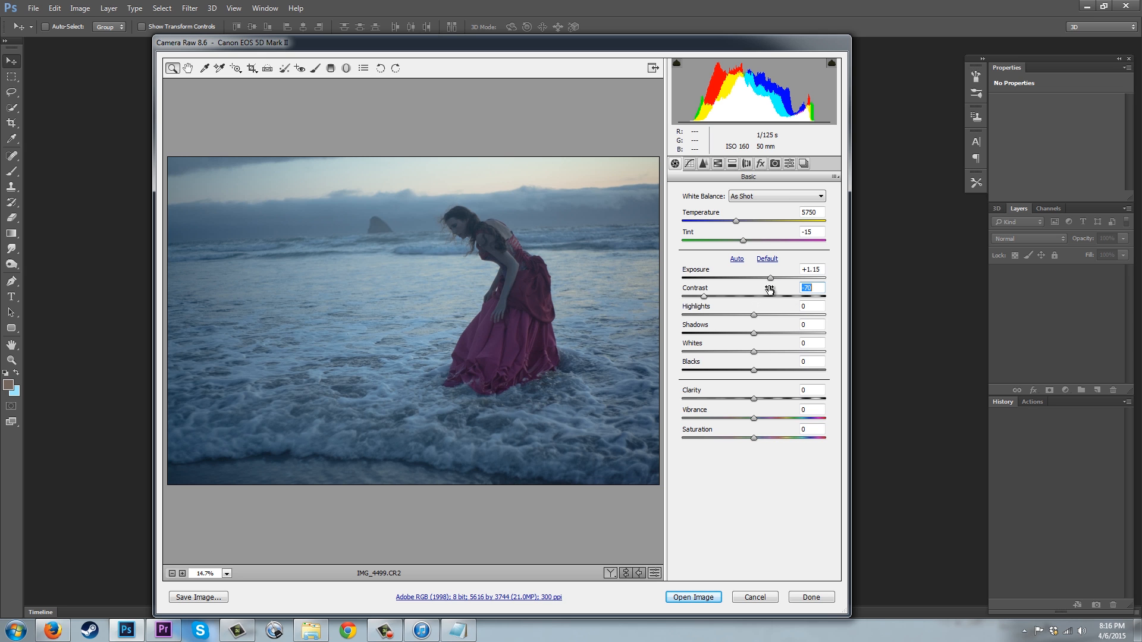
Set Highlights to +32 and Shadows to +45
{"action": "key", "text": "shift+Tab"}
{"action": "mouse_move", "coordinate": [754, 313]}
{"action": "left_mouse_down"}
{"action": "mouse_move", "coordinate": [720, 313]}
{"action": "mouse_move", "coordinate": [795, 315]}
{"action": "mouse_move", "coordinate": [776, 315]}
{"action": "left_mouse_up"}
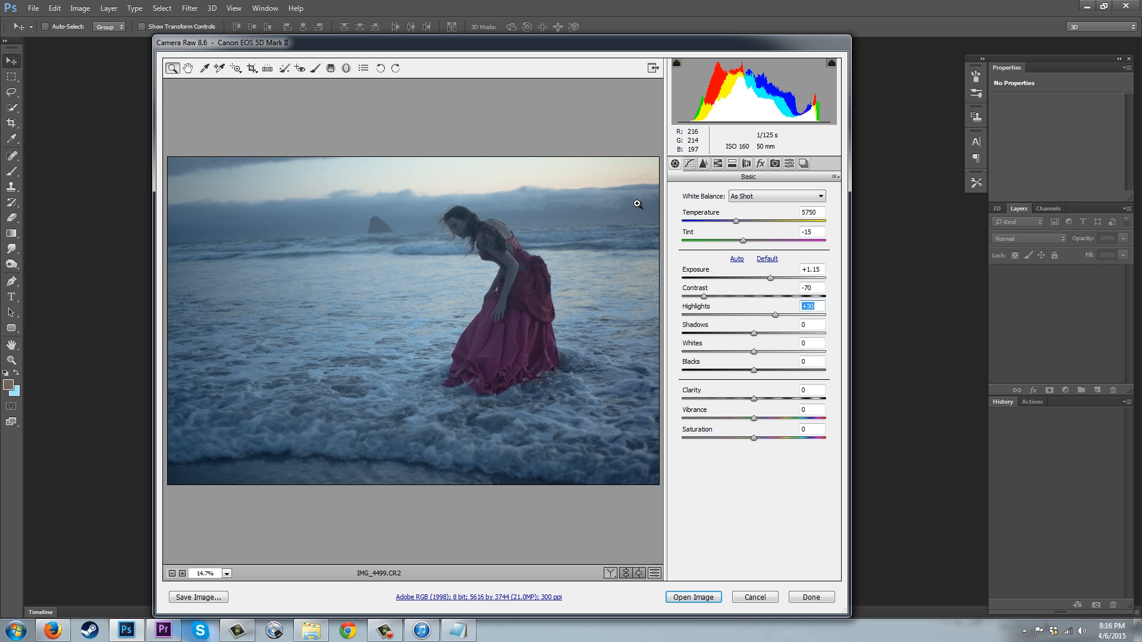
{"action": "left_click_drag", "start_coordinate": [775, 313], "coordinate": [786, 338]}
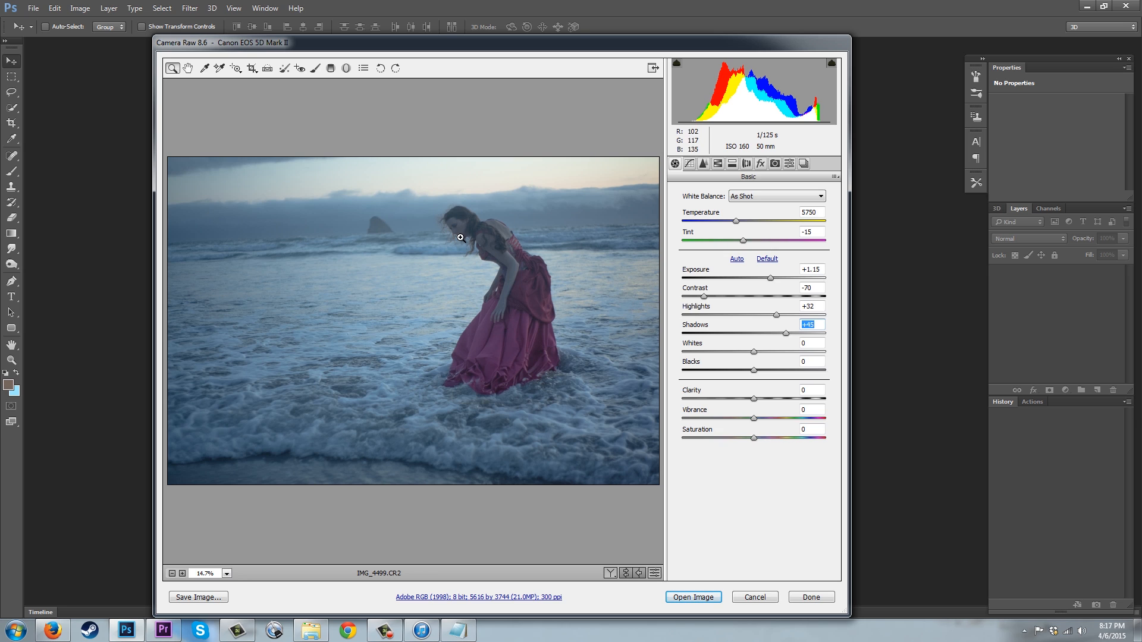
Set Whites to +8, lower Blacks slightly below -21, and open the raw photo for editing
{"action": "left_click_drag", "start_coordinate": [753, 351], "coordinate": [740, 372]}
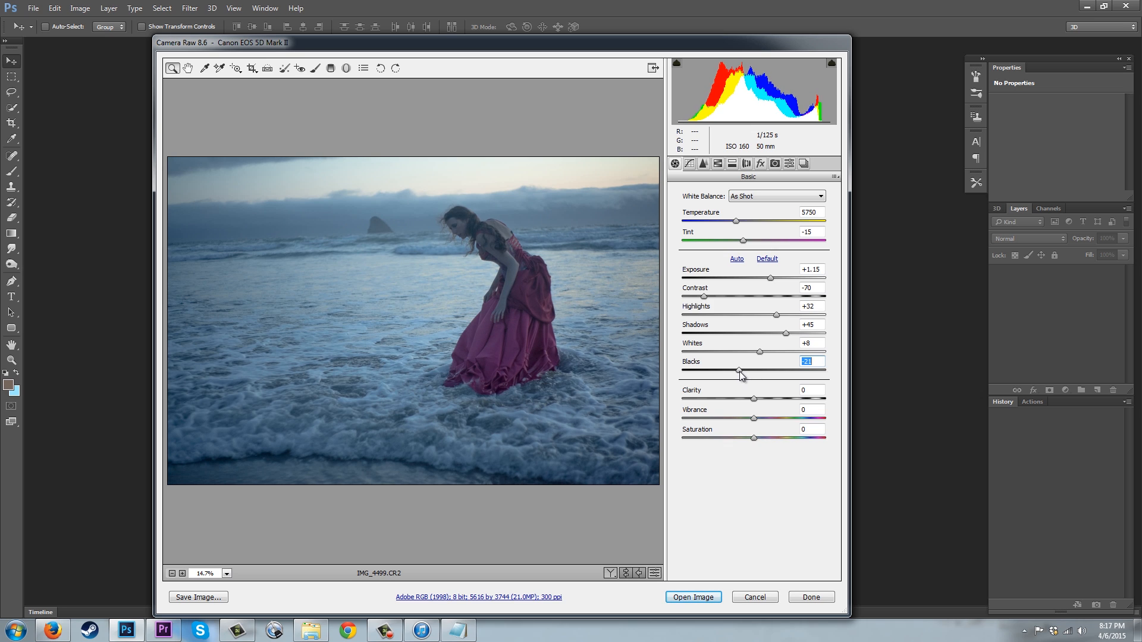
{"action": "left_click_drag", "start_coordinate": [740, 369], "coordinate": [733, 368]}
{"action": "left_click", "coordinate": [718, 596]}
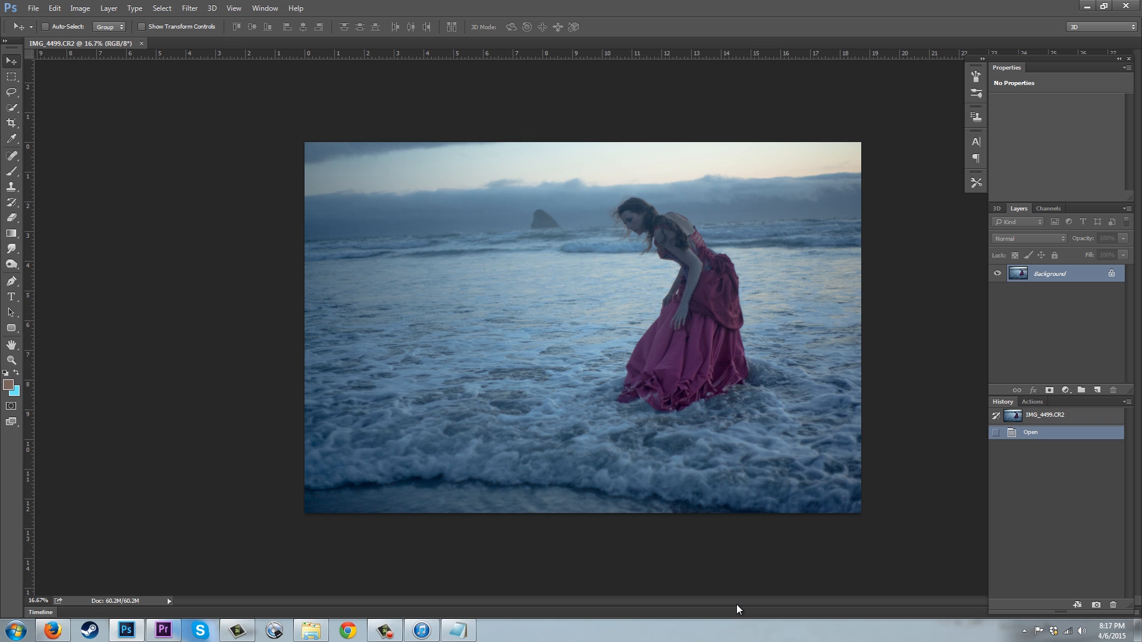
Apply a Brightness/Contrast adjustment to the whole photo, raising brightness to about 45 and increasing the contrast slightly
{"action": "left_click", "coordinate": [82, 10]}
{"action": "mouse_move", "coordinate": [137, 39]}
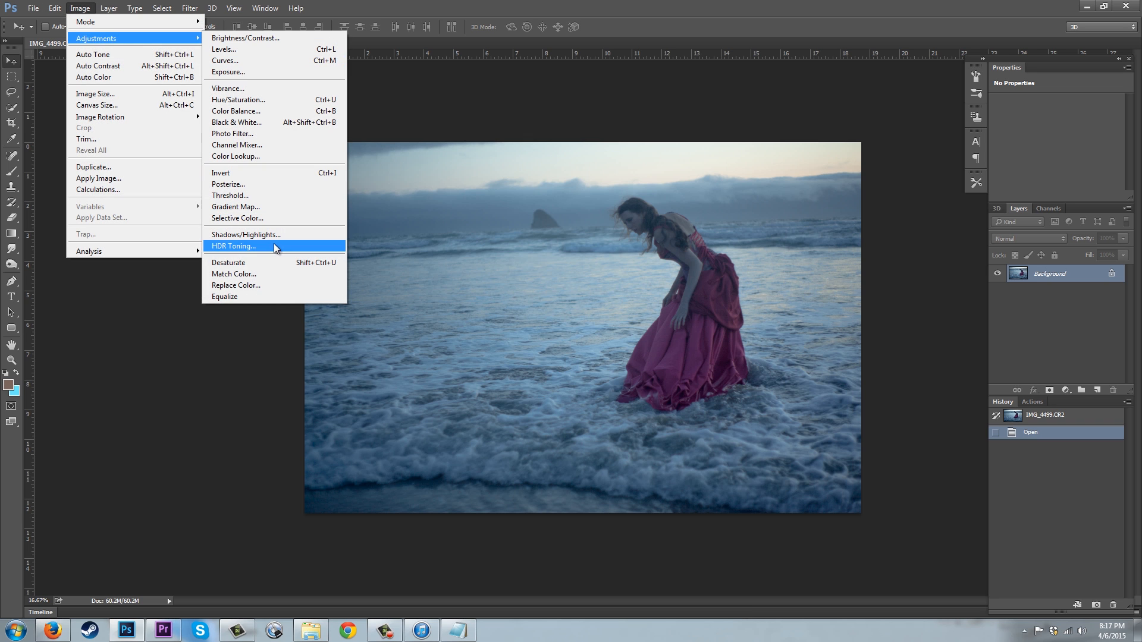
{"action": "left_click", "coordinate": [245, 39]}
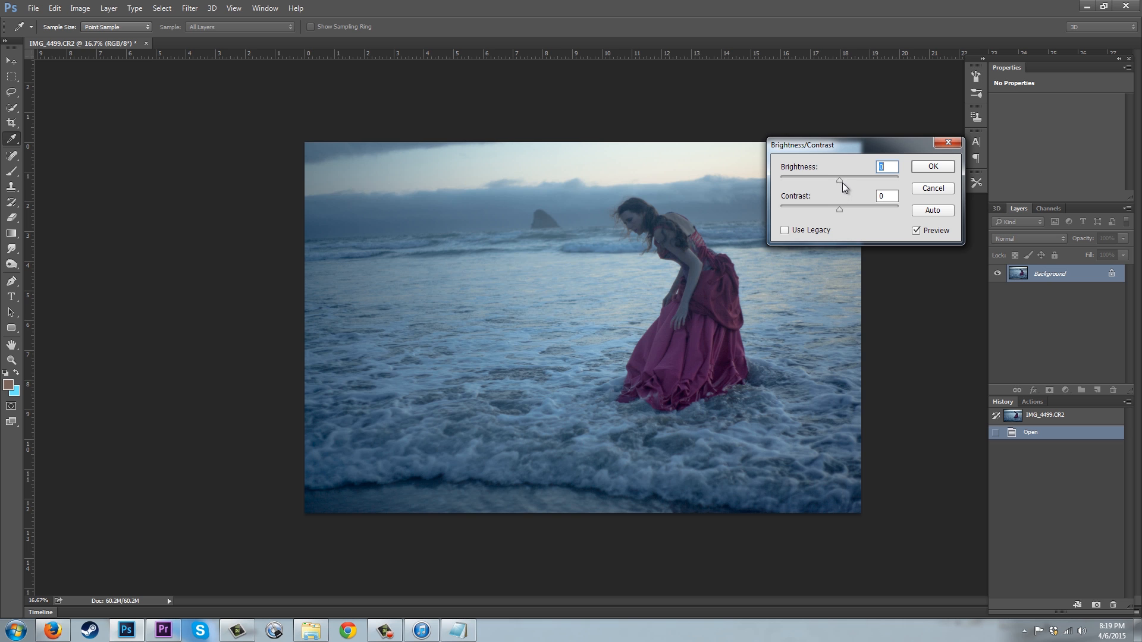
{"action": "left_click_drag", "start_coordinate": [846, 188], "coordinate": [860, 190]}
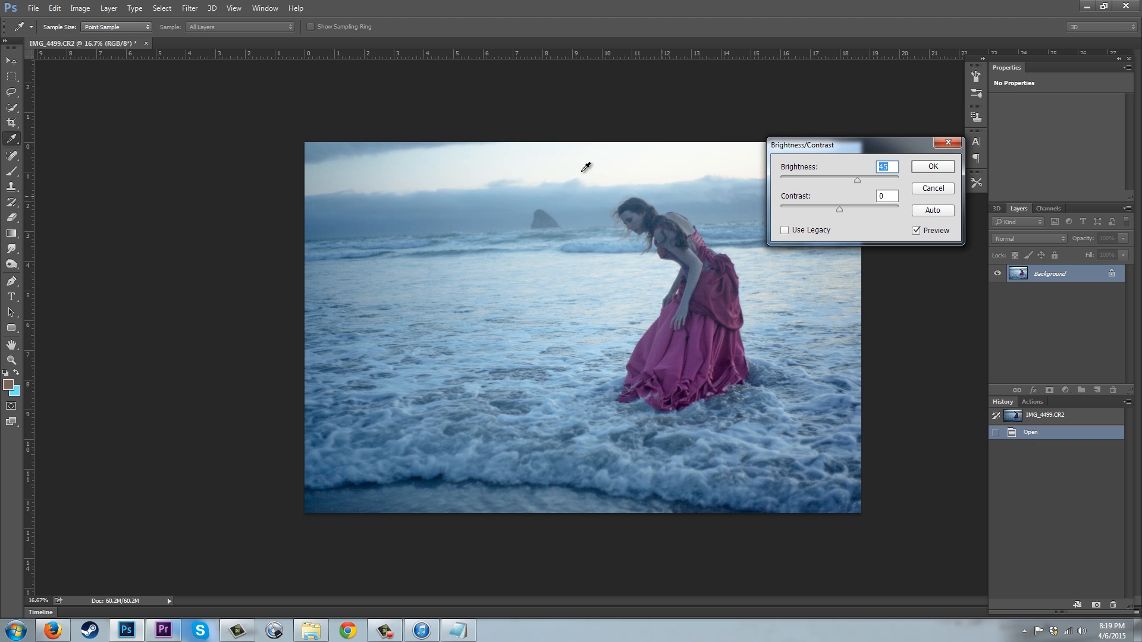
{"action": "left_click_drag", "start_coordinate": [845, 206], "coordinate": [859, 186]}
{"action": "left_click", "coordinate": [932, 166]}
{"action": "key", "text": "v"}
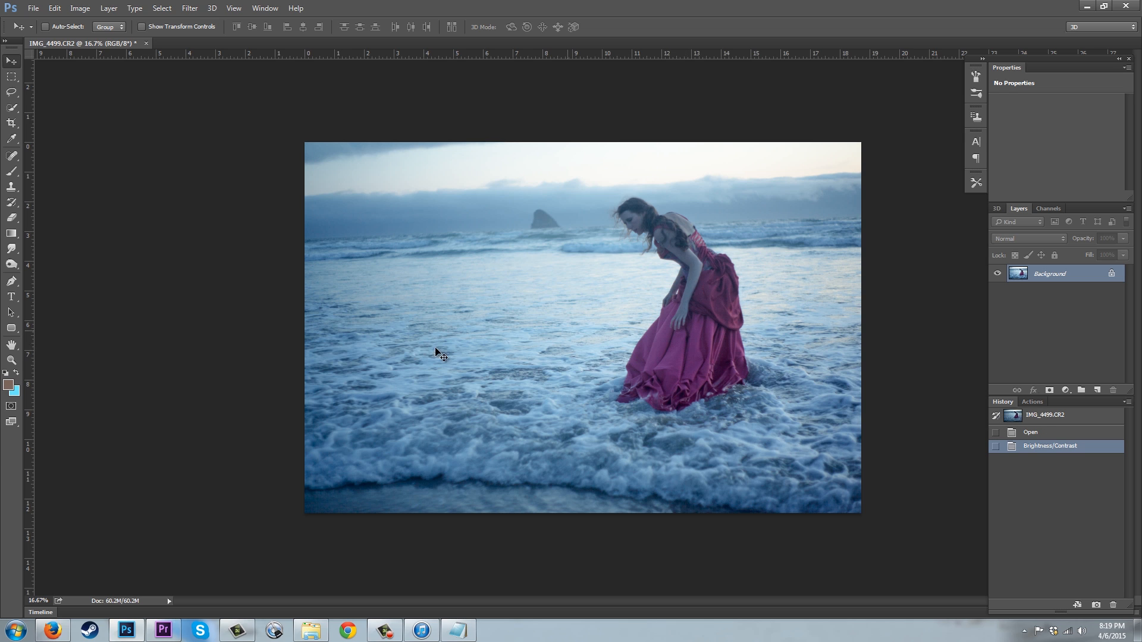
Restore the original tones of the sky and sea around the woman using a large History Brush at 100% opacity
{"action": "left_click", "coordinate": [11, 204]}
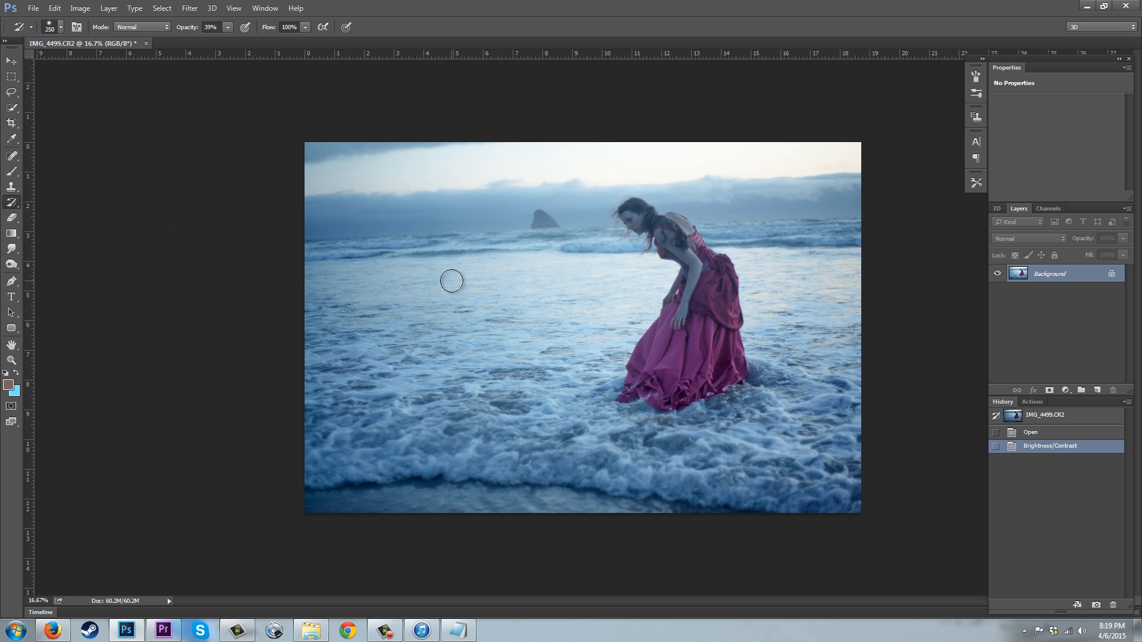
{"action": "left_click", "coordinate": [228, 30]}
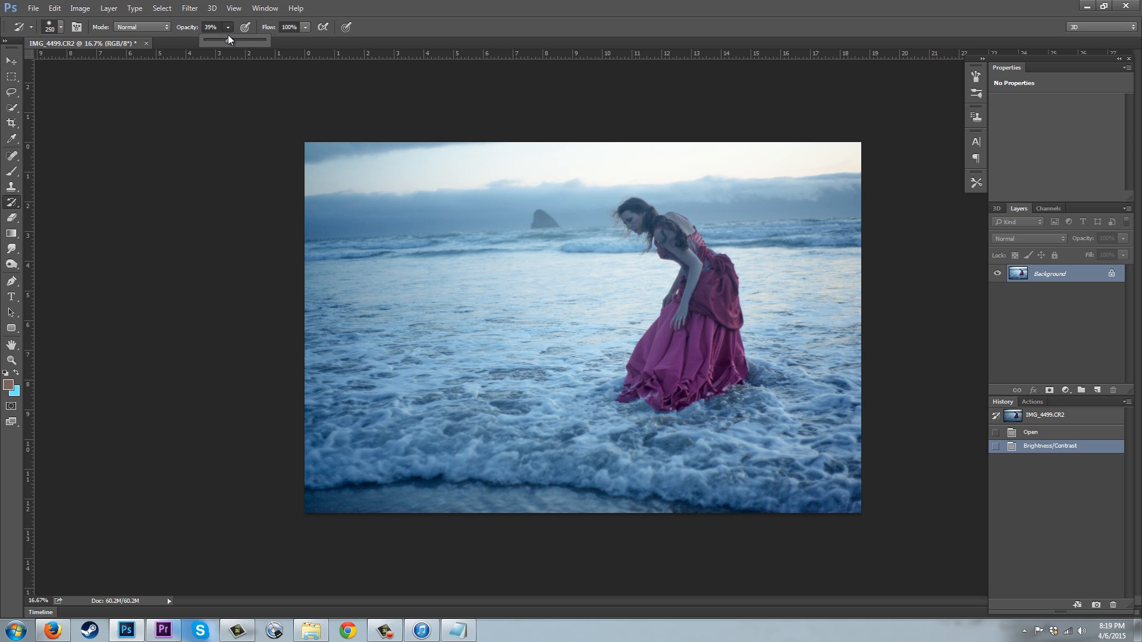
{"action": "left_click_drag", "start_coordinate": [231, 43], "coordinate": [274, 48]}
{"action": "left_click", "coordinate": [412, 10]}
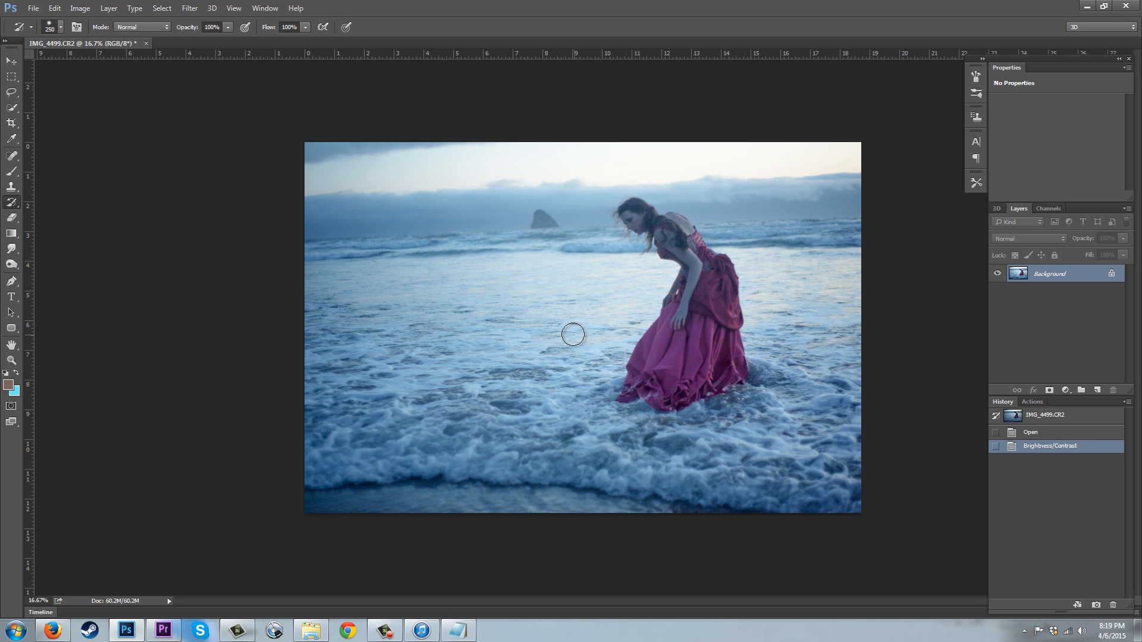
{"action": "key", "text": "bracketright"}
{"action": "key", "text": "bracketright"}
{"action": "key", "text": "bracketright"}
{"action": "key", "text": "bracketright"}
{"action": "key", "text": "bracketright"}
{"action": "key", "text": "bracketright"}
{"action": "key", "text": "bracketright"}
{"action": "key", "text": "bracketright"}
{"action": "key", "text": "bracketright"}
{"action": "key", "text": "bracketright"}
{"action": "mouse_move", "coordinate": [403, 184]}
{"action": "left_mouse_down"}
{"action": "mouse_move", "coordinate": [437, 234]}
{"action": "mouse_move", "coordinate": [394, 196]}
{"action": "mouse_move", "coordinate": [329, 289]}
{"action": "mouse_move", "coordinate": [335, 487]}
{"action": "mouse_move", "coordinate": [488, 451]}
{"action": "mouse_move", "coordinate": [500, 183]}
{"action": "mouse_move", "coordinate": [521, 294]}
{"action": "mouse_move", "coordinate": [592, 496]}
{"action": "mouse_move", "coordinate": [832, 468]}
{"action": "mouse_move", "coordinate": [847, 548]}
{"action": "mouse_move", "coordinate": [865, 131]}
{"action": "mouse_move", "coordinate": [588, 126]}
{"action": "mouse_move", "coordinate": [799, 134]}
{"action": "mouse_move", "coordinate": [851, 389]}
{"action": "mouse_move", "coordinate": [796, 473]}
{"action": "mouse_move", "coordinate": [655, 517]}
{"action": "left_mouse_up"}
Restore the original background closer to the woman's head and upper body on both sides with a 700 px History Brush
{"action": "key", "text": "bracketleft"}
{"action": "key", "text": "bracketleft"}
{"action": "key", "text": "bracketleft"}
{"action": "key", "text": "bracketleft"}
{"action": "key", "text": "bracketleft"}
{"action": "mouse_move", "coordinate": [675, 148]}
{"action": "left_mouse_down"}
{"action": "mouse_move", "coordinate": [796, 242]}
{"action": "mouse_move", "coordinate": [809, 381]}
{"action": "mouse_move", "coordinate": [765, 436]}
{"action": "mouse_move", "coordinate": [737, 431]}
{"action": "mouse_move", "coordinate": [686, 454]}
{"action": "mouse_move", "coordinate": [560, 444]}
{"action": "mouse_move", "coordinate": [556, 404]}
{"action": "mouse_move", "coordinate": [581, 300]}
{"action": "mouse_move", "coordinate": [605, 301]}
{"action": "mouse_move", "coordinate": [568, 240]}
{"action": "mouse_move", "coordinate": [583, 160]}
{"action": "mouse_move", "coordinate": [745, 203]}
{"action": "mouse_move", "coordinate": [798, 316]}
{"action": "mouse_move", "coordinate": [792, 347]}
{"action": "mouse_move", "coordinate": [777, 247]}
{"action": "left_mouse_up"}
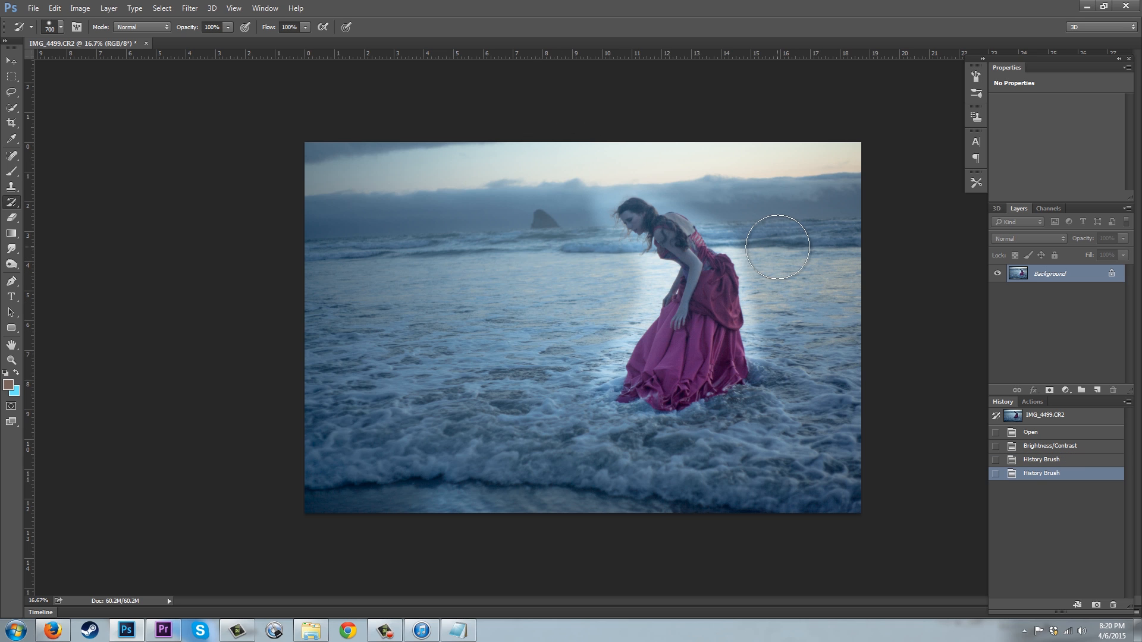
{"action": "mouse_move", "coordinate": [625, 193]}
{"action": "left_mouse_down"}
{"action": "mouse_move", "coordinate": [594, 171]}
{"action": "mouse_move", "coordinate": [572, 190]}
{"action": "mouse_move", "coordinate": [563, 254]}
{"action": "left_mouse_up"}
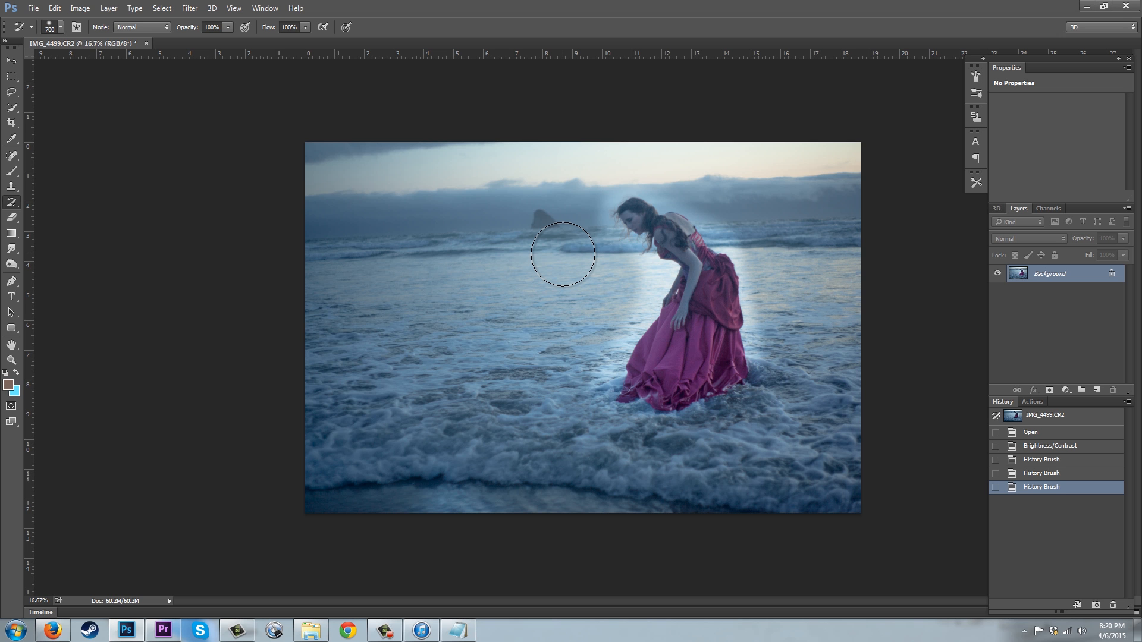
Raise the brush hardness to about 60% and, with a smaller tip, restore the water in front of the dress
{"action": "key", "text": "ctrl+plus"}
{"action": "key", "text": "ctrl+plus"}
{"action": "key", "text": "ctrl+plus"}
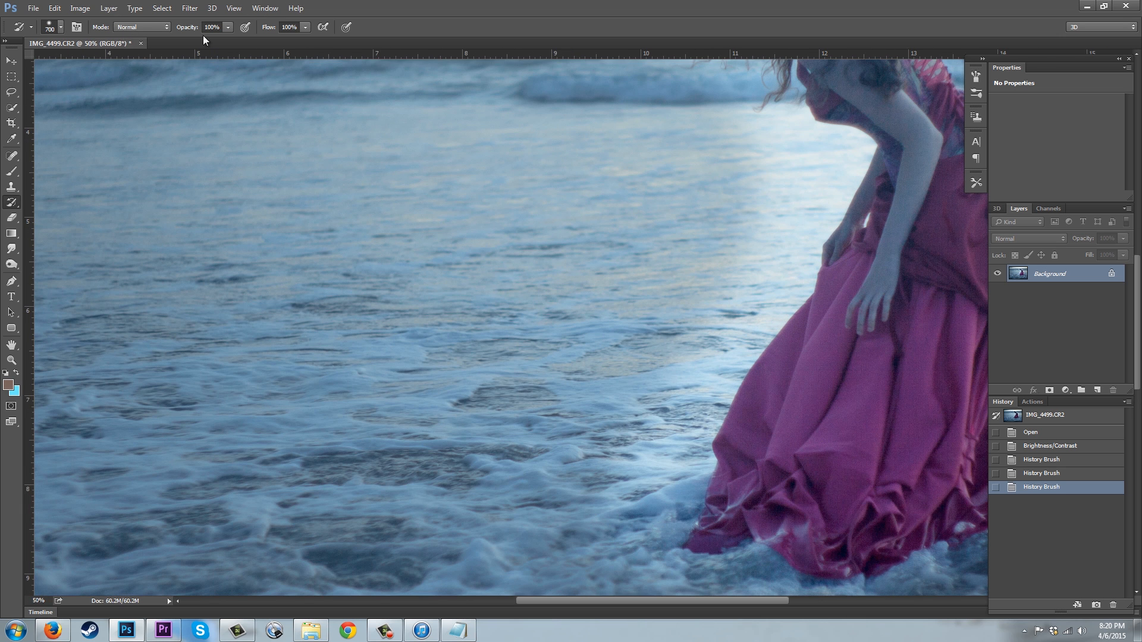
{"action": "left_click", "coordinate": [60, 28]}
{"action": "left_click_drag", "start_coordinate": [92, 94], "coordinate": [115, 94]}
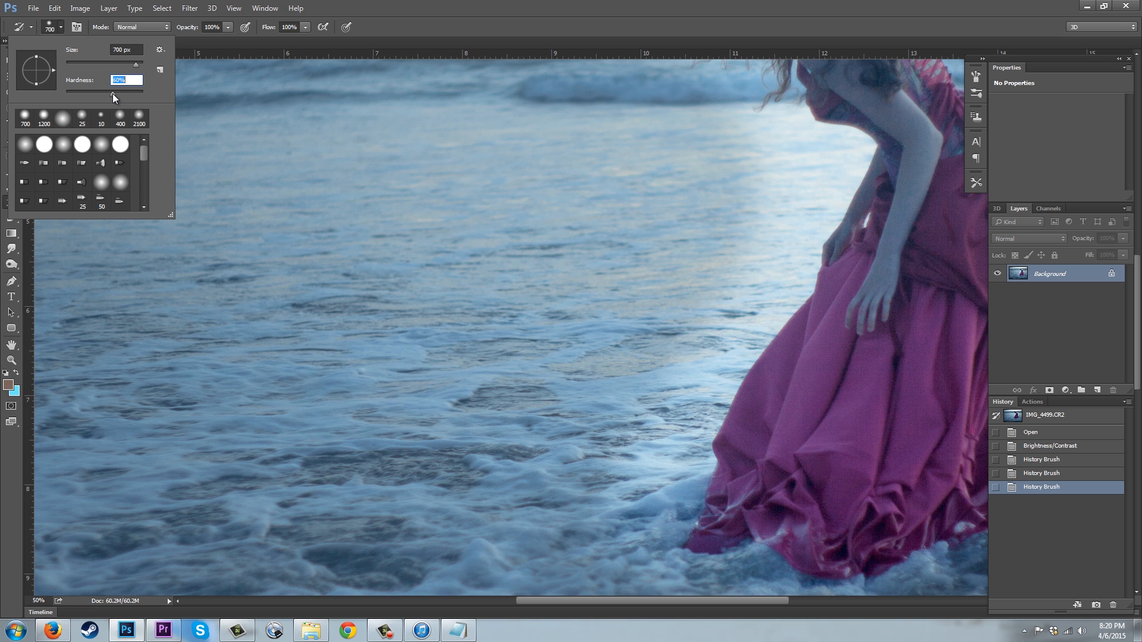
{"action": "key", "text": "bracketleft"}
{"action": "key", "text": "bracketleft"}
{"action": "key", "text": "Return"}
{"action": "mouse_move", "coordinate": [657, 252]}
{"action": "left_mouse_down"}
{"action": "mouse_move", "coordinate": [648, 493]}
{"action": "mouse_move", "coordinate": [770, 270]}
{"action": "mouse_move", "coordinate": [685, 470]}
{"action": "left_mouse_up"}
Restore the original background around the woman's front, head and upper back with a 250 px History Brush
{"action": "scroll", "coordinate": [824, 477], "scroll_direction": "up", "scroll_amount": 5}
{"action": "key", "text": "bracketleft"}
{"action": "key", "text": "bracketleft"}
{"action": "key", "text": "bracketleft"}
{"action": "mouse_move", "coordinate": [824, 477]}
{"action": "left_mouse_down"}
{"action": "mouse_move", "coordinate": [730, 395]}
{"action": "mouse_move", "coordinate": [619, 245]}
{"action": "mouse_move", "coordinate": [805, 226]}
{"action": "mouse_move", "coordinate": [923, 285]}
{"action": "left_mouse_up"}
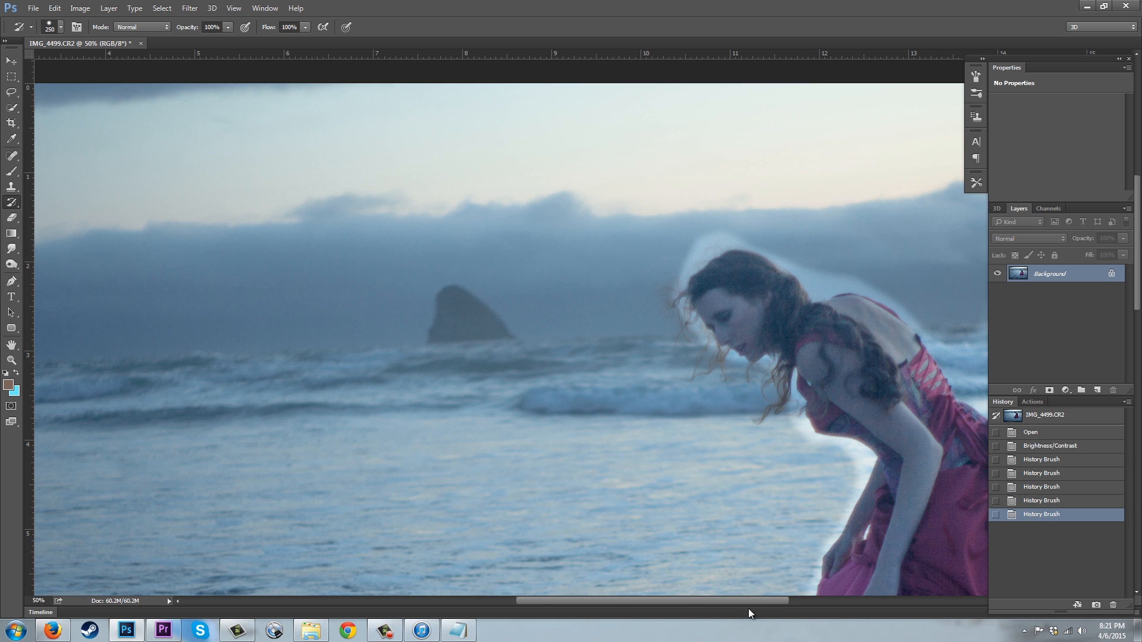
Restore the original water behind the woman's back, along the rear of the dress and below its hem
{"action": "left_click_drag", "start_coordinate": [660, 601], "coordinate": [765, 626]}
{"action": "mouse_move", "coordinate": [559, 328]}
{"action": "left_mouse_down"}
{"action": "mouse_move", "coordinate": [660, 436]}
{"action": "mouse_move", "coordinate": [662, 546]}
{"action": "left_mouse_up"}
{"action": "left_click_drag", "start_coordinate": [1137, 188], "coordinate": [1137, 261]}
{"action": "mouse_move", "coordinate": [684, 198]}
{"action": "left_mouse_down"}
{"action": "mouse_move", "coordinate": [683, 296]}
{"action": "mouse_move", "coordinate": [713, 521]}
{"action": "mouse_move", "coordinate": [714, 539]}
{"action": "mouse_move", "coordinate": [690, 560]}
{"action": "mouse_move", "coordinate": [715, 549]}
{"action": "mouse_move", "coordinate": [697, 558]}
{"action": "mouse_move", "coordinate": [654, 536]}
{"action": "left_mouse_up"}
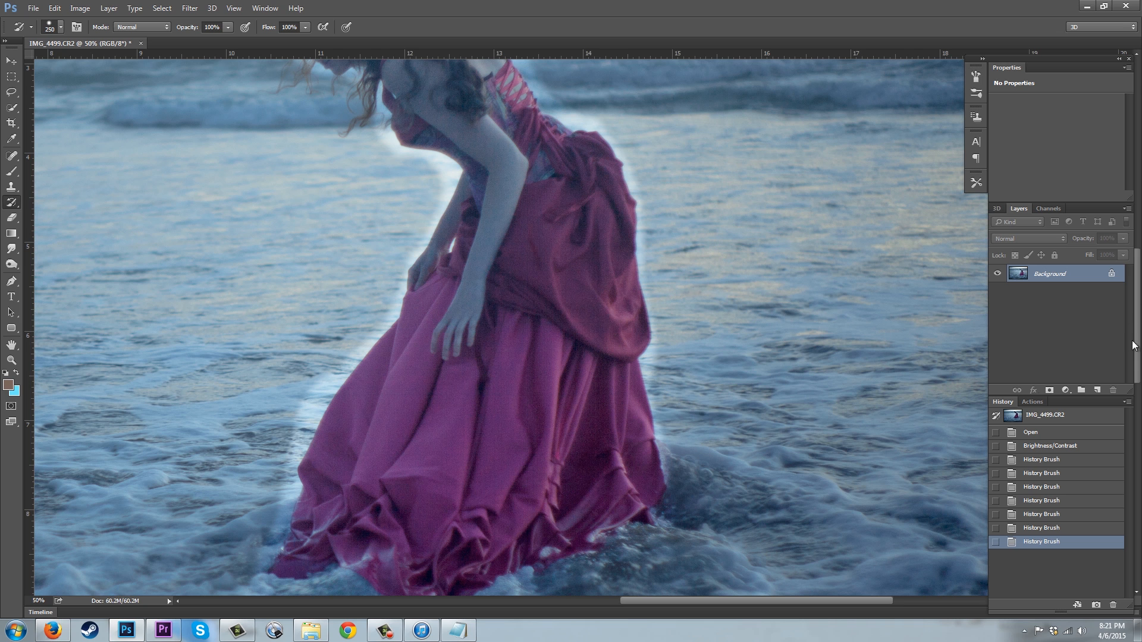
{"action": "left_click_drag", "start_coordinate": [1138, 336], "coordinate": [1139, 399]}
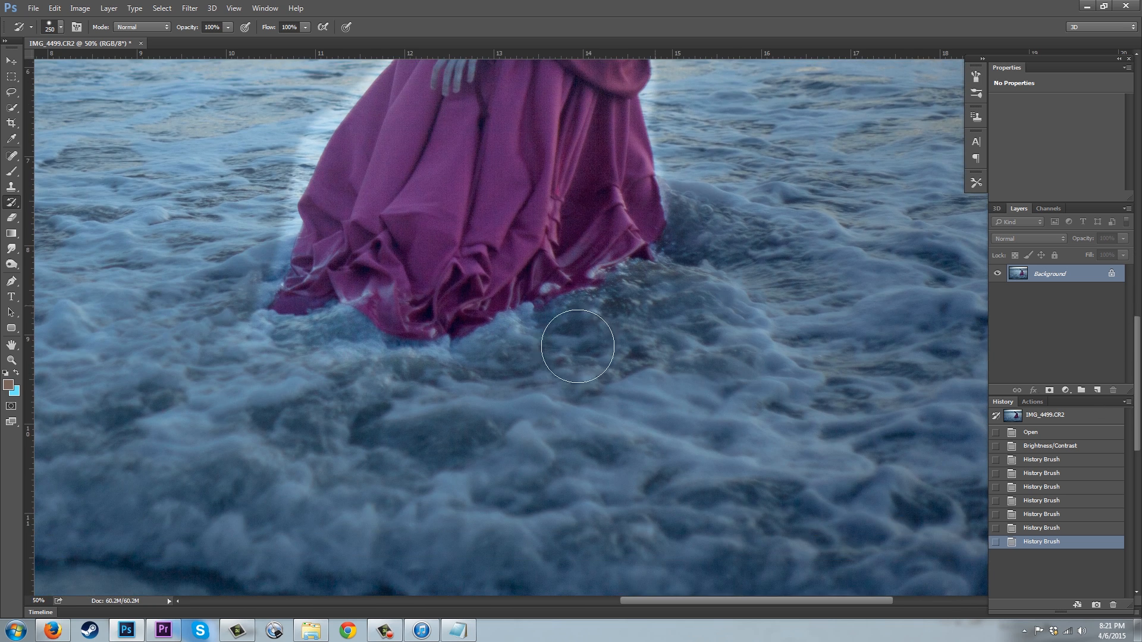
{"action": "left_click_drag", "start_coordinate": [658, 298], "coordinate": [183, 303]}
Reduce the History Brush to 90 px and restore the water tightly along the dress's front edge, hem and lower rear edge
{"action": "key", "text": "bracketleft"}
{"action": "key", "text": "bracketleft"}
{"action": "key", "text": "bracketleft"}
{"action": "key", "text": "bracketleft"}
{"action": "key", "text": "bracketleft"}
{"action": "key", "text": "bracketleft"}
{"action": "mouse_move", "coordinate": [315, 95]}
{"action": "left_mouse_down"}
{"action": "mouse_move", "coordinate": [301, 190]}
{"action": "mouse_move", "coordinate": [336, 110]}
{"action": "mouse_move", "coordinate": [274, 286]}
{"action": "mouse_move", "coordinate": [338, 327]}
{"action": "mouse_move", "coordinate": [467, 346]}
{"action": "mouse_move", "coordinate": [566, 301]}
{"action": "mouse_move", "coordinate": [365, 294]}
{"action": "mouse_move", "coordinate": [610, 299]}
{"action": "mouse_move", "coordinate": [646, 262]}
{"action": "left_mouse_up"}
{"action": "scroll", "coordinate": [646, 261], "scroll_direction": "up", "scroll_amount": 5}
{"action": "left_click_drag", "start_coordinate": [678, 412], "coordinate": [653, 214]}
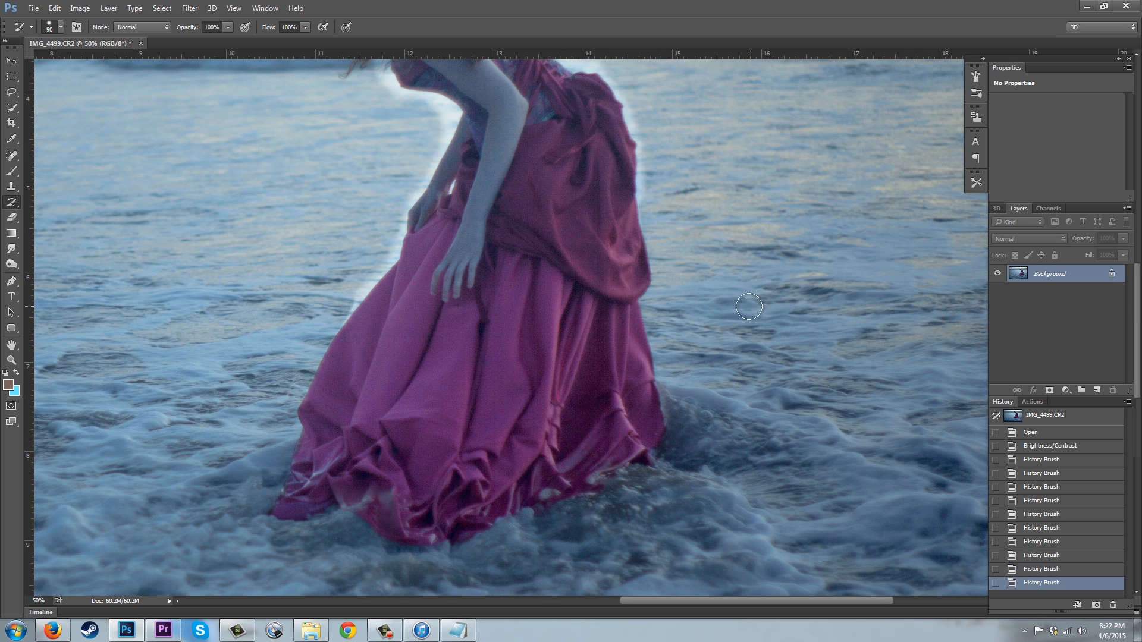
Restore the background tightly along the bustle, upper back and head, and touch up the dress's front edge
{"action": "scroll", "coordinate": [653, 357], "scroll_direction": "up", "scroll_amount": 3}
{"action": "mouse_move", "coordinate": [653, 357]}
{"action": "left_mouse_down"}
{"action": "mouse_move", "coordinate": [637, 239]}
{"action": "mouse_move", "coordinate": [602, 195]}
{"action": "mouse_move", "coordinate": [550, 176]}
{"action": "mouse_move", "coordinate": [517, 113]}
{"action": "left_mouse_up"}
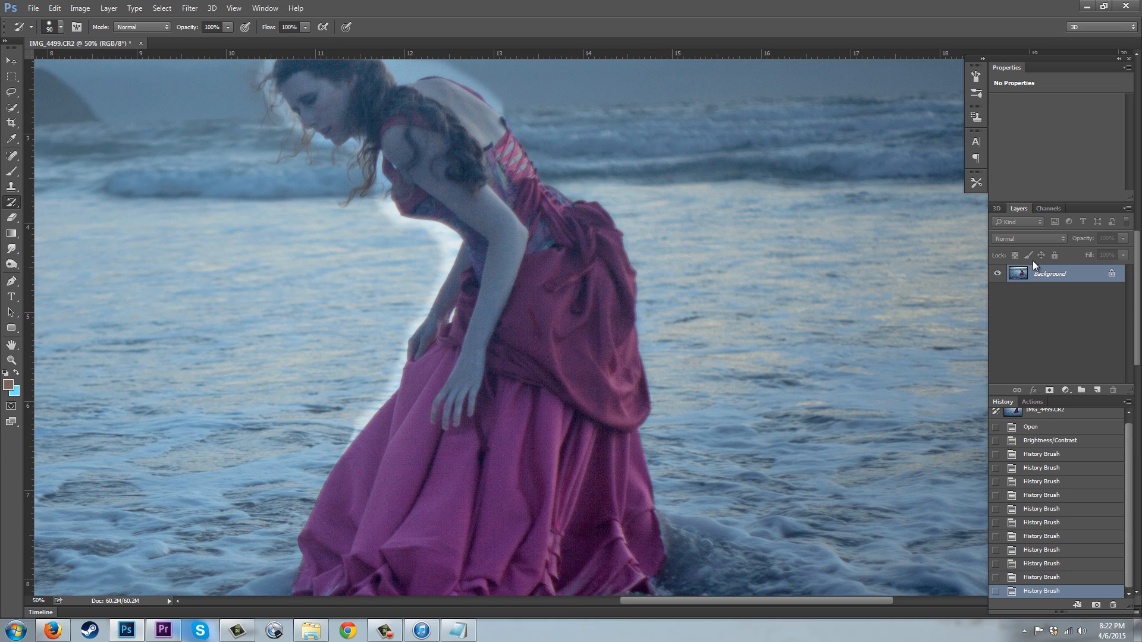
{"action": "scroll", "coordinate": [742, 201], "scroll_direction": "up", "scroll_amount": 3}
{"action": "mouse_move", "coordinate": [482, 236]}
{"action": "left_mouse_down"}
{"action": "mouse_move", "coordinate": [436, 223]}
{"action": "mouse_move", "coordinate": [476, 237]}
{"action": "mouse_move", "coordinate": [348, 182]}
{"action": "mouse_move", "coordinate": [404, 215]}
{"action": "mouse_move", "coordinate": [340, 182]}
{"action": "mouse_move", "coordinate": [294, 191]}
{"action": "mouse_move", "coordinate": [263, 233]}
{"action": "left_mouse_up"}
{"action": "scroll", "coordinate": [358, 393], "scroll_direction": "down", "scroll_amount": 3}
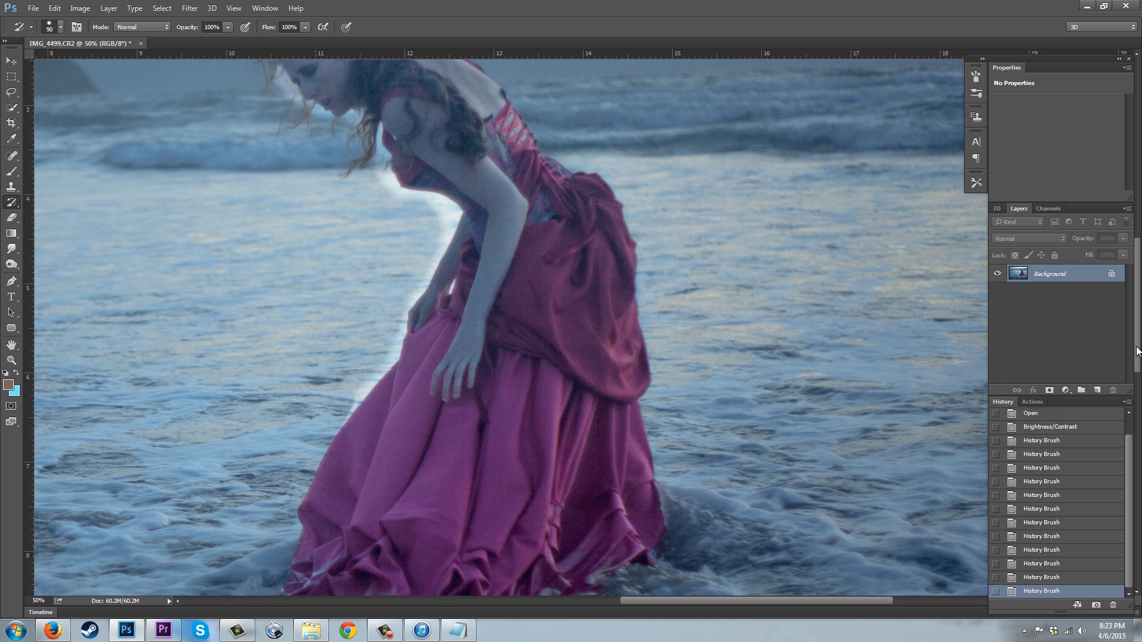
{"action": "left_click_drag", "start_coordinate": [365, 378], "coordinate": [390, 331]}
Restore the bright spot in the narrow gap beside the woman's hand with a smaller History Brush
{"action": "scroll", "coordinate": [390, 331], "scroll_direction": "up", "scroll_amount": 3}
{"action": "key", "text": "bracketleft"}
{"action": "key", "text": "bracketleft"}
{"action": "key", "text": "bracketleft"}
{"action": "key", "text": "bracketleft"}
{"action": "key", "text": "bracketleft"}
{"action": "left_click_drag", "start_coordinate": [454, 415], "coordinate": [453, 422]}
Try to restore the edge along the woman's forearm with a slightly larger brush
{"action": "key", "text": "bracketright"}
{"action": "mouse_move", "coordinate": [436, 381]}
{"action": "left_mouse_down"}
{"action": "mouse_move", "coordinate": [411, 435]}
{"action": "mouse_move", "coordinate": [454, 358]}
{"action": "left_mouse_up"}
{"action": "key", "text": "ctrl+alt+z"}
{"action": "key", "text": "ctrl+alt+z"}
{"action": "key", "text": "ctrl+shift+z"}
Enlarge the History Brush and restore the bright halo along the dress's front edge and the forearm
{"action": "key", "text": "ctrl+equal"}
{"action": "key", "text": "ctrl+equal"}
{"action": "key", "text": "bracketright"}
{"action": "key", "text": "bracketright"}
{"action": "key", "text": "bracketright"}
{"action": "mouse_move", "coordinate": [221, 571]}
{"action": "left_mouse_down"}
{"action": "mouse_move", "coordinate": [329, 365]}
{"action": "mouse_move", "coordinate": [308, 348]}
{"action": "left_mouse_up"}
{"action": "scroll", "coordinate": [629, 191], "scroll_direction": "left", "scroll_amount": 5}
{"action": "mouse_move", "coordinate": [668, 306]}
{"action": "left_mouse_down"}
{"action": "mouse_move", "coordinate": [598, 178]}
{"action": "mouse_move", "coordinate": [681, 221]}
{"action": "left_mouse_up"}
Restore the bright halo under the woman's chest and around her hanging hair, resizing the History Brush to fit
{"action": "key", "text": "bracketleft"}
{"action": "key", "text": "bracketleft"}
{"action": "key", "text": "bracketleft"}
{"action": "key", "text": "bracketleft"}
{"action": "key", "text": "bracketleft"}
{"action": "key", "text": "bracketleft"}
{"action": "key", "text": "bracketleft"}
{"action": "key", "text": "bracketleft"}
{"action": "key", "text": "bracketleft"}
{"action": "key", "text": "bracketright"}
{"action": "key", "text": "bracketright"}
{"action": "key", "text": "bracketright"}
{"action": "key", "text": "bracketright"}
{"action": "key", "text": "bracketright"}
{"action": "left_click_drag", "start_coordinate": [570, 176], "coordinate": [543, 171]}
{"action": "mouse_move", "coordinate": [441, 92]}
{"action": "left_mouse_down"}
{"action": "mouse_move", "coordinate": [454, 135]}
{"action": "mouse_move", "coordinate": [472, 118]}
{"action": "mouse_move", "coordinate": [524, 173]}
{"action": "left_mouse_up"}
Restore the background along the woman's hair and upper back with a fine History Brush
{"action": "key", "text": "bracketleft"}
{"action": "key", "text": "bracketleft"}
{"action": "key", "text": "bracketleft"}
{"action": "key", "text": "bracketleft"}
{"action": "key", "text": "bracketleft"}
{"action": "key", "text": "bracketleft"}
{"action": "key", "text": "bracketleft"}
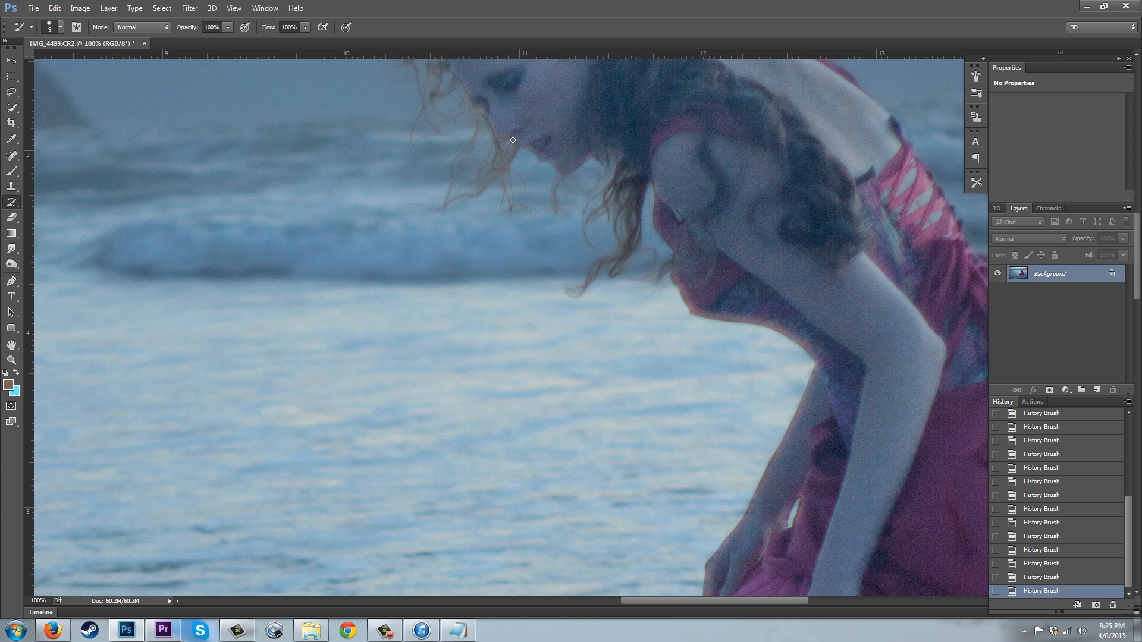
{"action": "left_click_drag", "start_coordinate": [1137, 275], "coordinate": [1137, 225]}
{"action": "key", "text": "bracketright"}
{"action": "key", "text": "bracketright"}
{"action": "key", "text": "bracketright"}
{"action": "key", "text": "bracketright"}
{"action": "key", "text": "bracketright"}
{"action": "key", "text": "bracketright"}
{"action": "key", "text": "bracketright"}
{"action": "mouse_move", "coordinate": [645, 292]}
{"action": "left_mouse_down"}
{"action": "mouse_move", "coordinate": [687, 349]}
{"action": "mouse_move", "coordinate": [748, 334]}
{"action": "left_mouse_up"}
Set the History Brush to 100 px and its opacity to 46%
{"action": "key", "text": "bracketright"}
{"action": "key", "text": "bracketright"}
{"action": "key", "text": "bracketright"}
{"action": "key", "text": "bracketright"}
{"action": "key", "text": "bracketright"}
{"action": "key", "text": "bracketright"}
{"action": "key", "text": "bracketright"}
{"action": "left_click", "coordinate": [228, 27]}
{"action": "left_click_drag", "start_coordinate": [201, 43], "coordinate": [195, 41]}
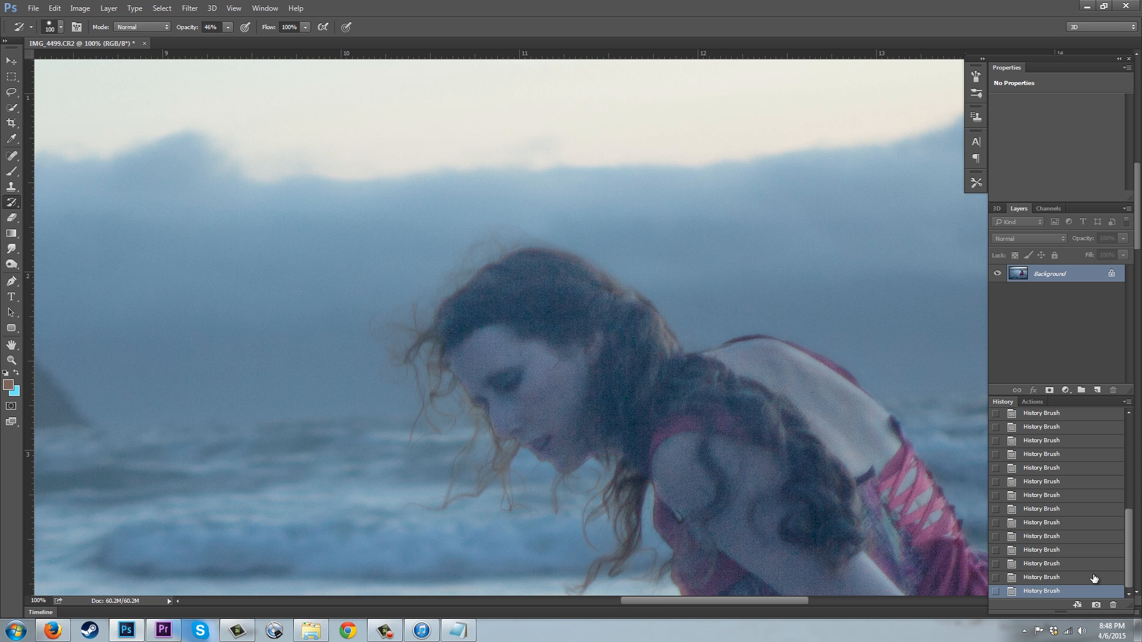
Compare the whole photo at the Brightness/Contrast state, the original snapshot and the latest History Brush state
{"action": "key", "text": "ctrl+minus"}
{"action": "key", "text": "ctrl+minus"}
{"action": "key", "text": "ctrl+minus"}
{"action": "key", "text": "ctrl+minus"}
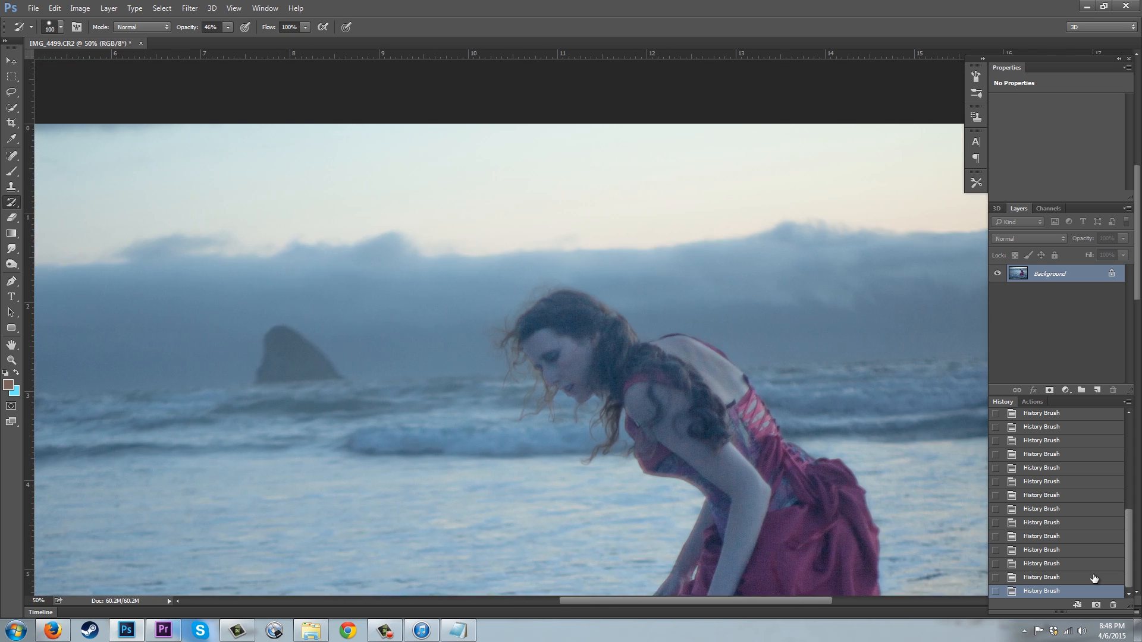
{"action": "key", "text": "ctrl+minus"}
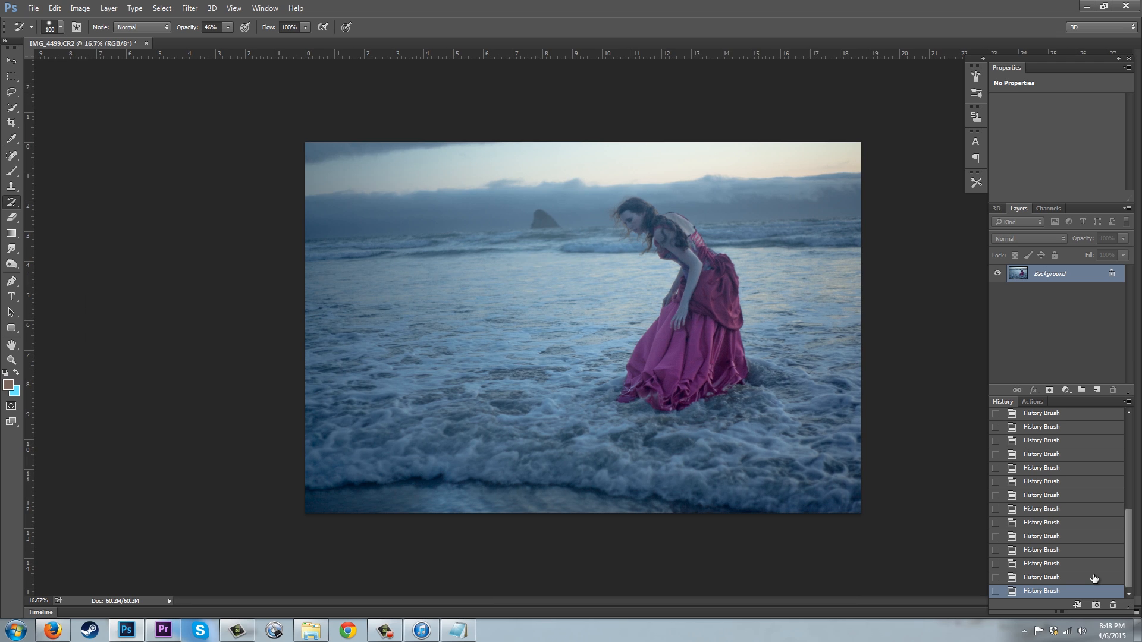
{"action": "left_click_drag", "start_coordinate": [1132, 536], "coordinate": [1133, 454]}
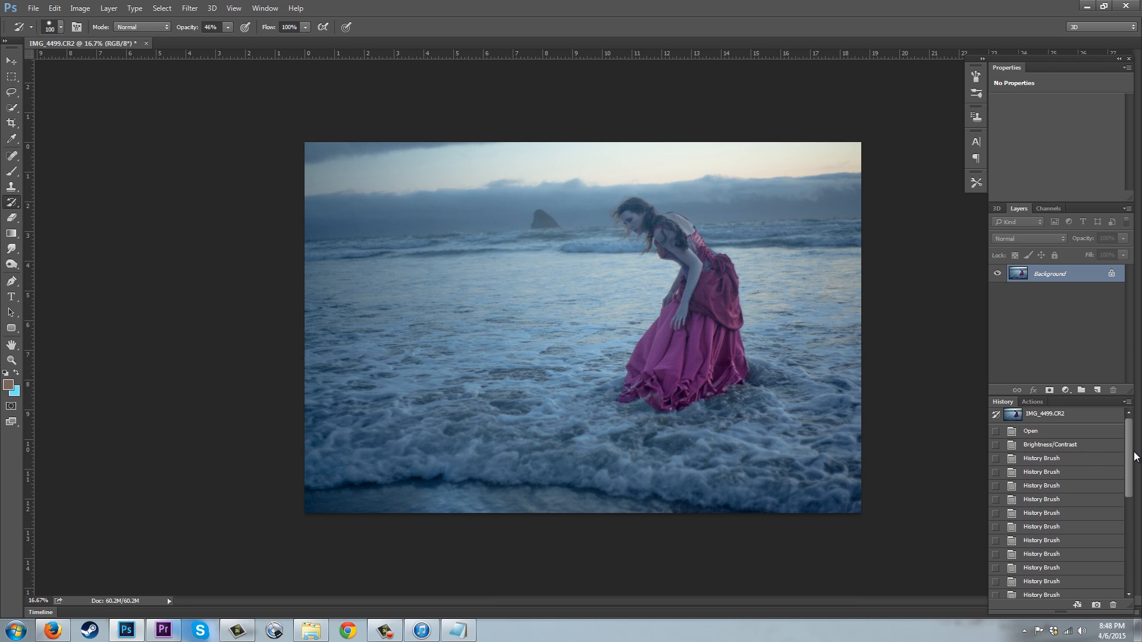
{"action": "left_click", "coordinate": [1047, 446]}
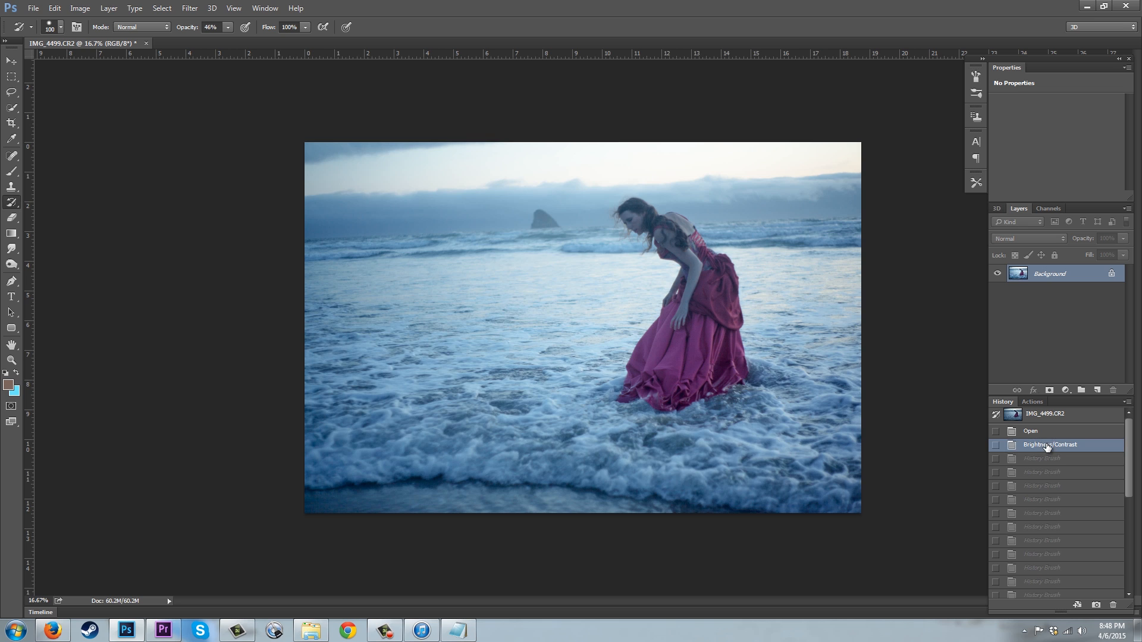
{"action": "left_click", "coordinate": [1047, 416]}
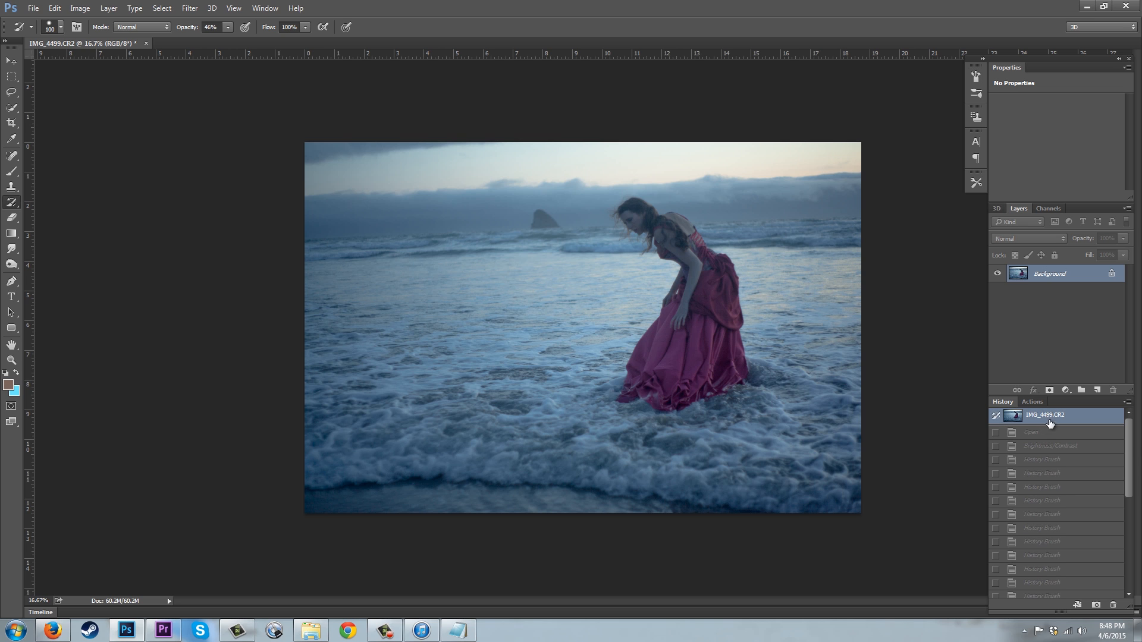
{"action": "left_click_drag", "start_coordinate": [1126, 440], "coordinate": [1134, 562]}
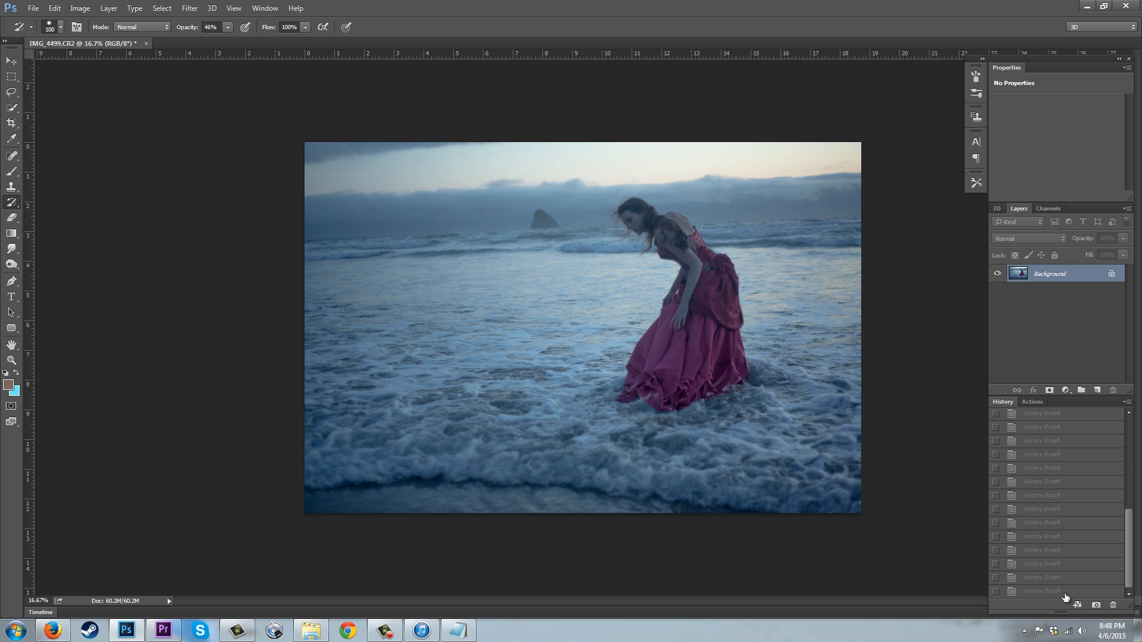
{"action": "left_click", "coordinate": [1047, 592]}
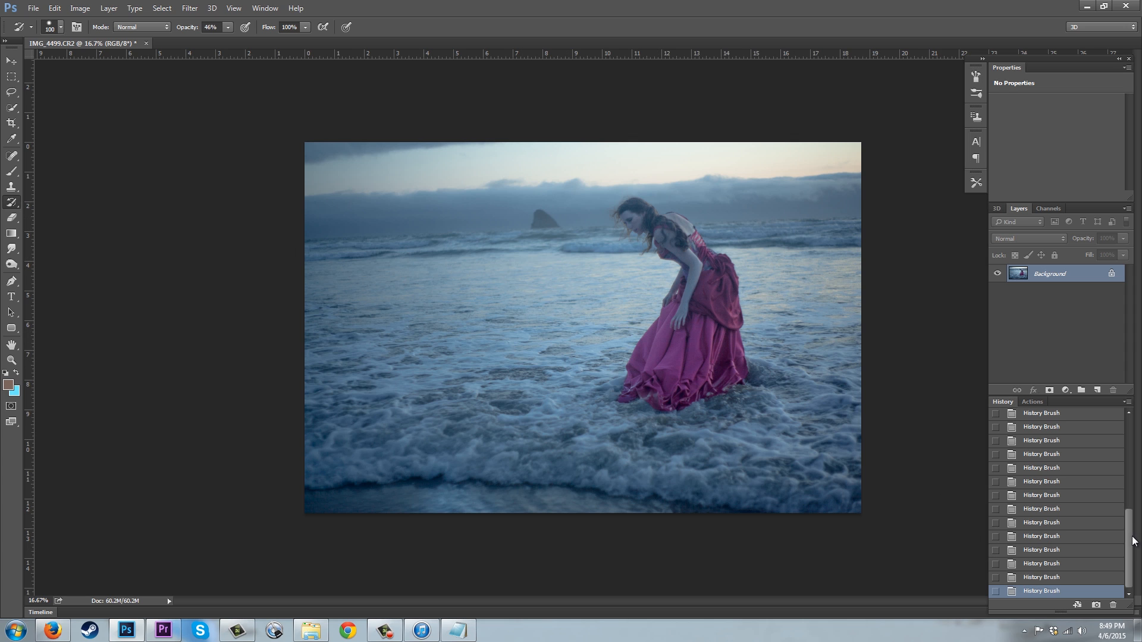
Set the Brightness/Contrast history state as the source for the History Brush
{"action": "left_click_drag", "start_coordinate": [1133, 541], "coordinate": [1136, 445]}
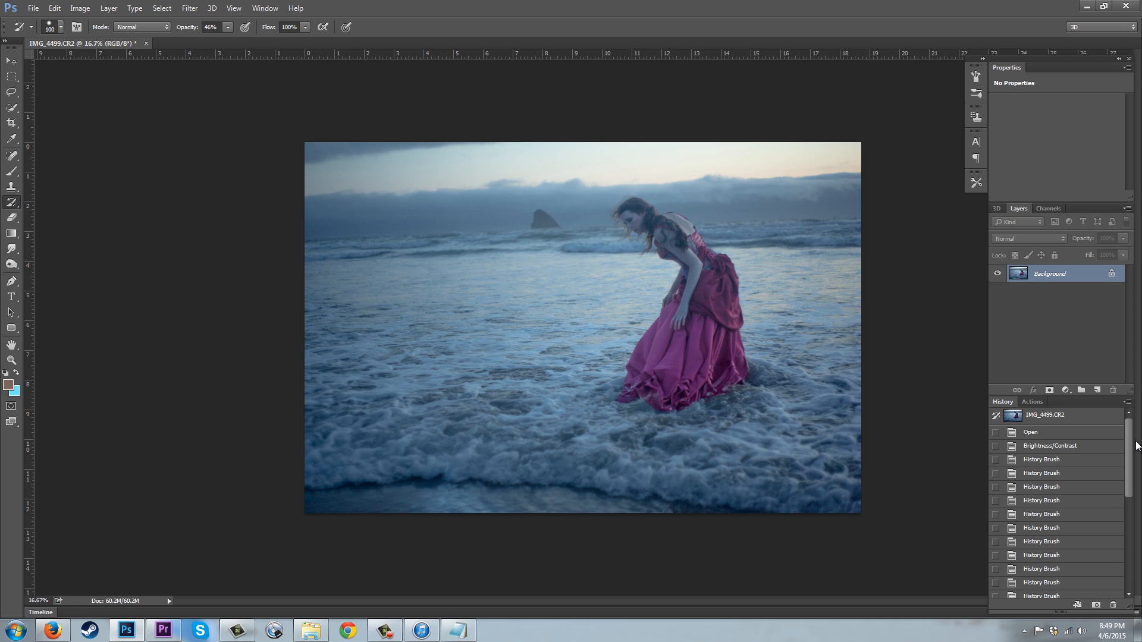
{"action": "left_click", "coordinate": [996, 447]}
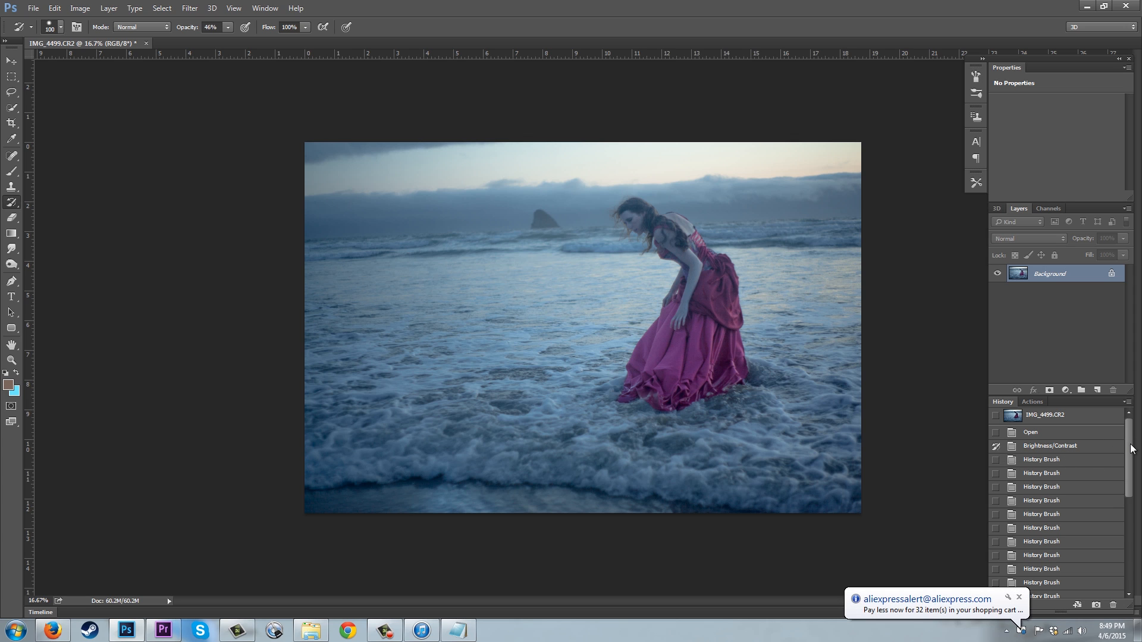
Set the History Brush size to 175 px
{"action": "left_click_drag", "start_coordinate": [1128, 438], "coordinate": [1128, 602]}
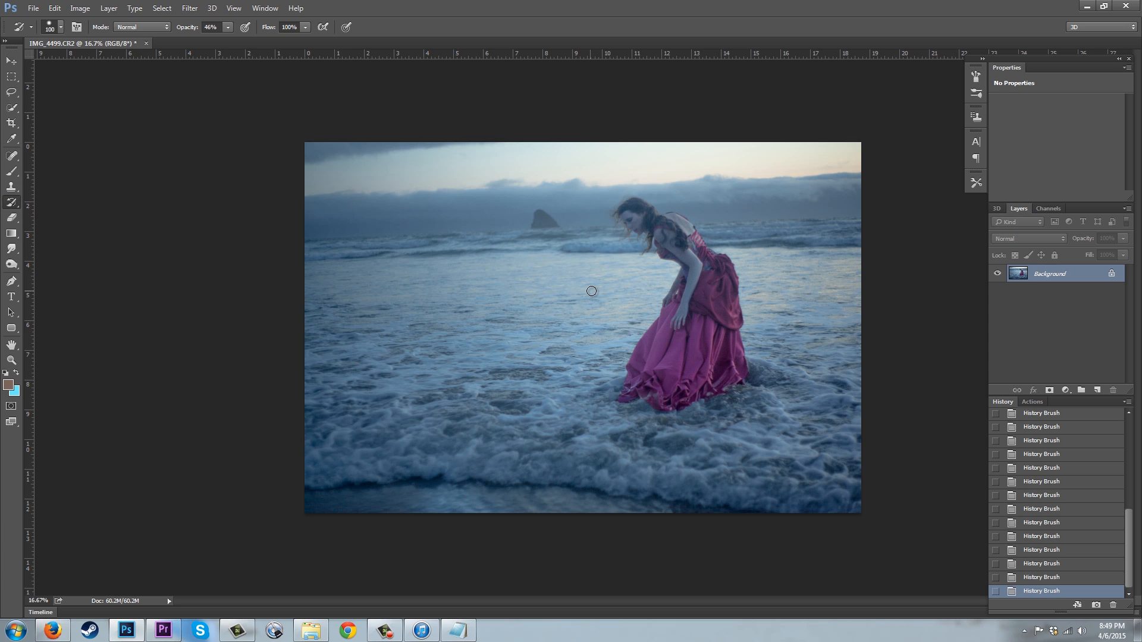
{"action": "key", "text": "bracketright"}
{"action": "key", "text": "bracketright"}
{"action": "key", "text": "bracketright"}
{"action": "key", "text": "bracketright"}
{"action": "key", "text": "bracketright"}
{"action": "key", "text": "bracketright"}
{"action": "key", "text": "bracketright"}
{"action": "key", "text": "bracketright"}
{"action": "key", "text": "bracketright"}
{"action": "key", "text": "bracketleft"}
{"action": "key", "text": "bracketleft"}
{"action": "key", "text": "bracketleft"}
{"action": "key", "text": "bracketleft"}
{"action": "key", "text": "bracketleft"}
{"action": "key", "text": "bracketleft"}
Paint the folds of the woman's skirt from the Brightness/Contrast state, reducing the History Brush to 60 px
{"action": "key", "text": "ctrl+plus"}
{"action": "key", "text": "ctrl+plus"}
{"action": "key", "text": "ctrl+plus"}
{"action": "scroll", "coordinate": [643, 250], "scroll_direction": "right", "scroll_amount": 5}
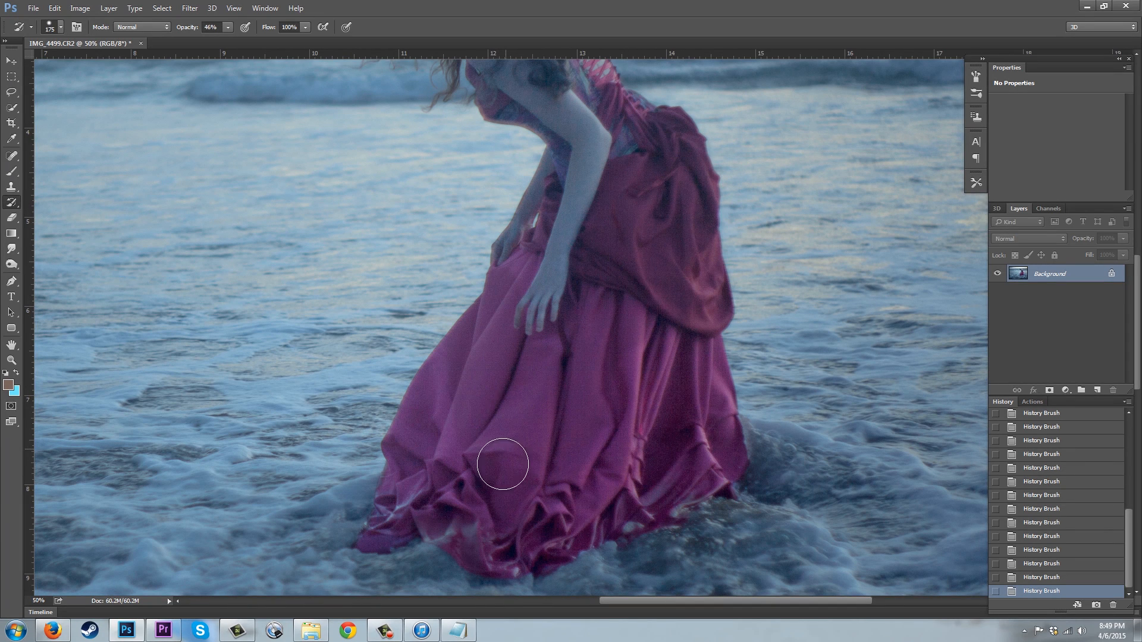
{"action": "key", "text": "bracketleft"}
{"action": "key", "text": "bracketleft"}
{"action": "key", "text": "bracketleft"}
{"action": "key", "text": "bracketleft"}
{"action": "key", "text": "bracketleft"}
{"action": "key", "text": "bracketleft"}
{"action": "key", "text": "bracketleft"}
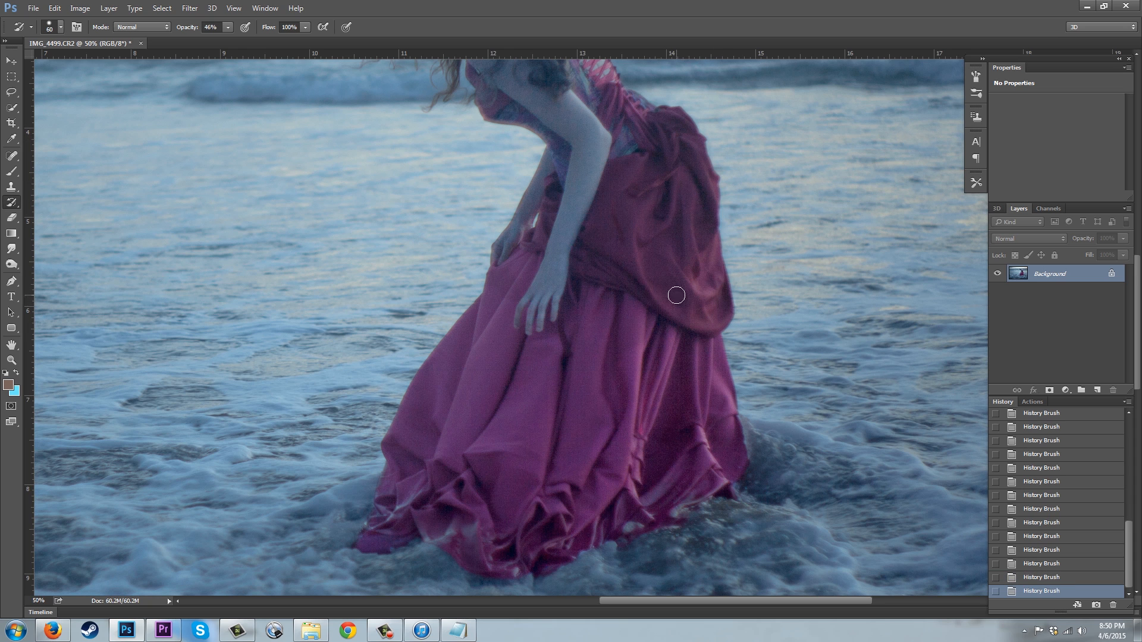
Paint the woman's hair and the back of her dress with the History Brush at 40 to 60 px, undoing a stray stroke
{"action": "left_click_drag", "start_coordinate": [1137, 356], "coordinate": [1138, 284]}
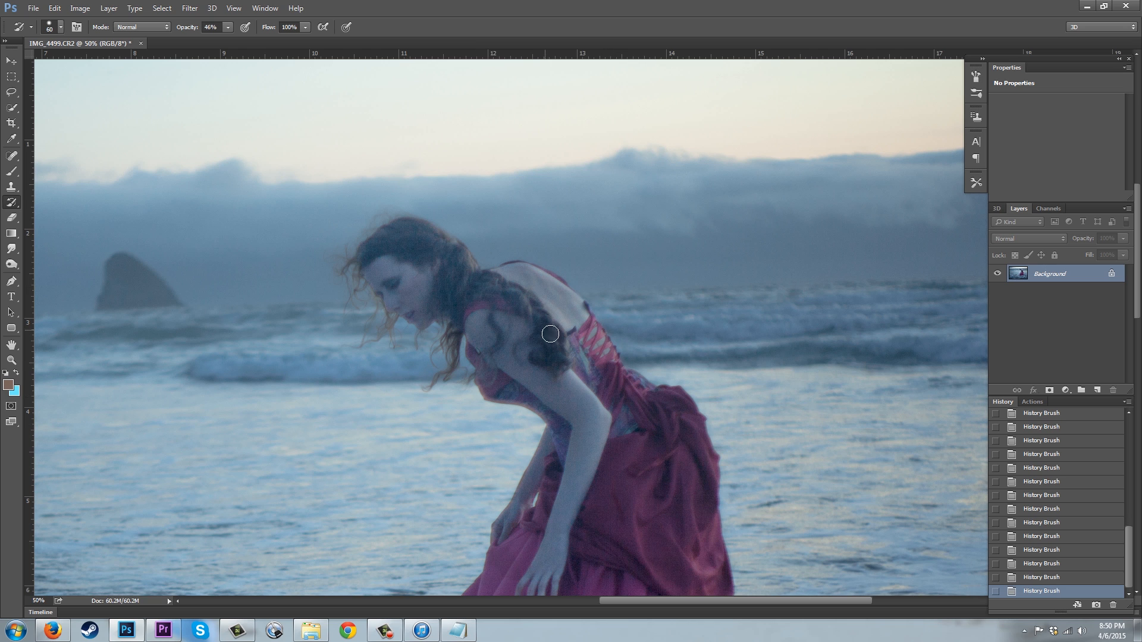
{"action": "key", "text": "bracketleft"}
{"action": "key", "text": "bracketleft"}
{"action": "key", "text": "bracketleft"}
{"action": "key", "text": "ctrl+z"}
{"action": "key", "text": "bracketright"}
{"action": "mouse_move", "coordinate": [495, 299]}
{"action": "left_mouse_down"}
{"action": "mouse_move", "coordinate": [501, 341]}
{"action": "mouse_move", "coordinate": [496, 297]}
{"action": "left_mouse_up"}
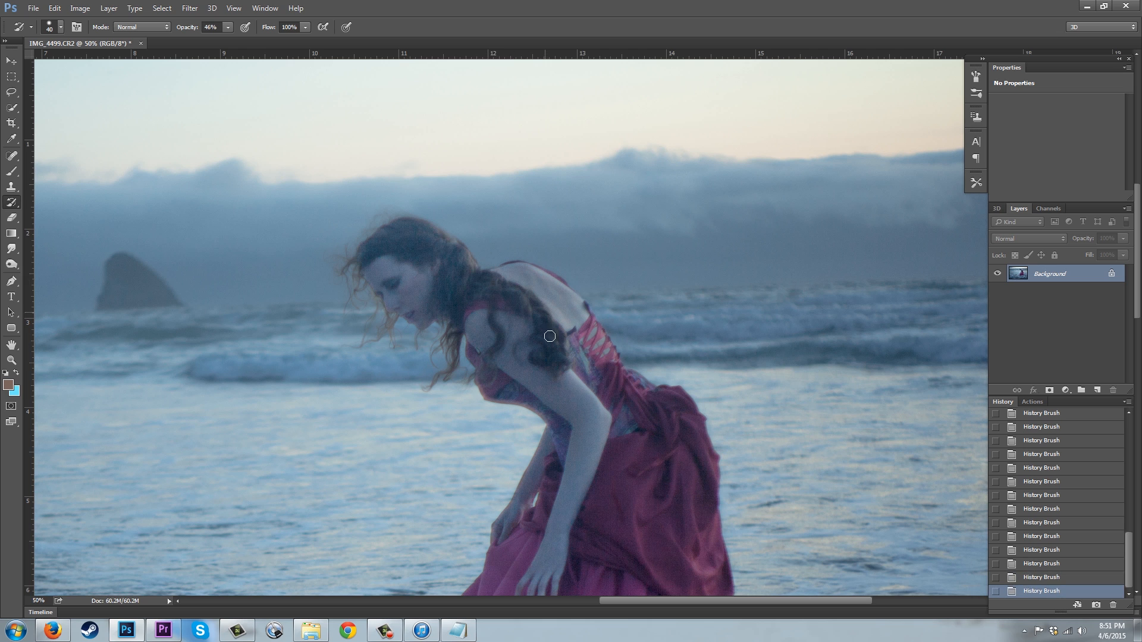
{"action": "key", "text": "bracketright"}
{"action": "key", "text": "bracketright"}
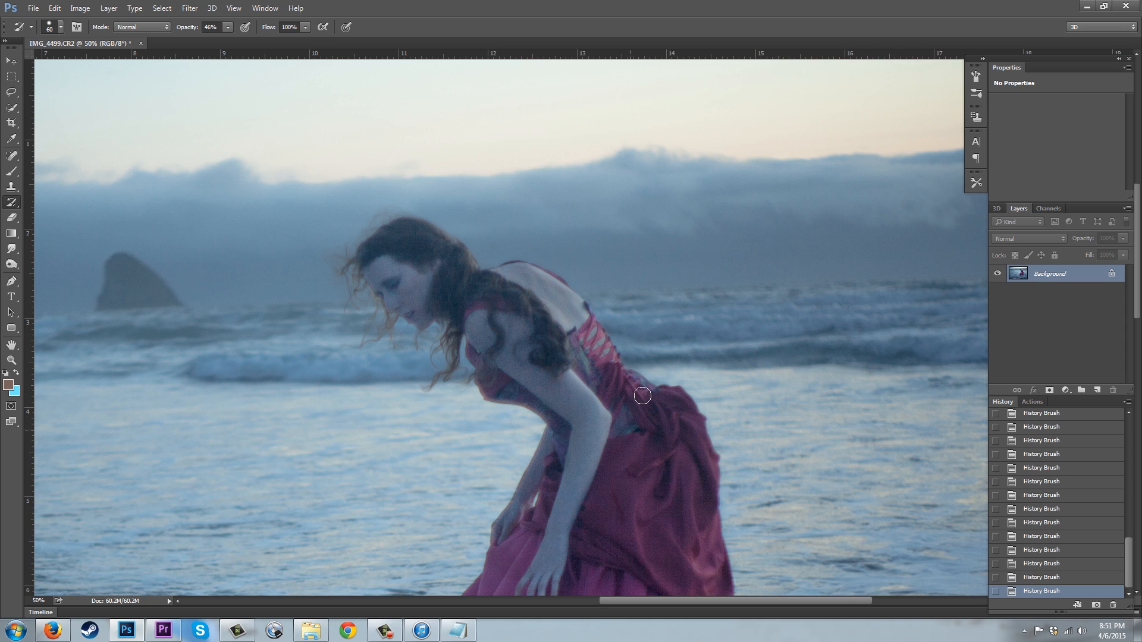
Step back one history state and retouch the woman's eye area with a 9 px History Brush
{"action": "key", "text": "bracketleft"}
{"action": "key", "text": "bracketleft"}
{"action": "key", "text": "bracketleft"}
{"action": "left_click", "coordinate": [1061, 578]}
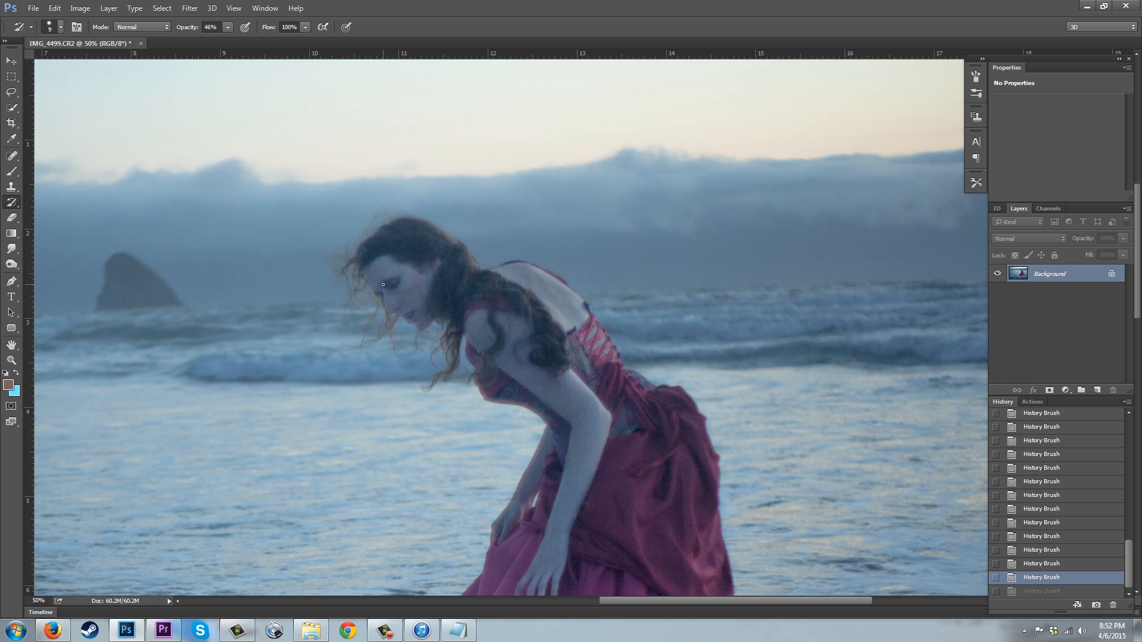
{"action": "left_click_drag", "start_coordinate": [399, 278], "coordinate": [405, 278]}
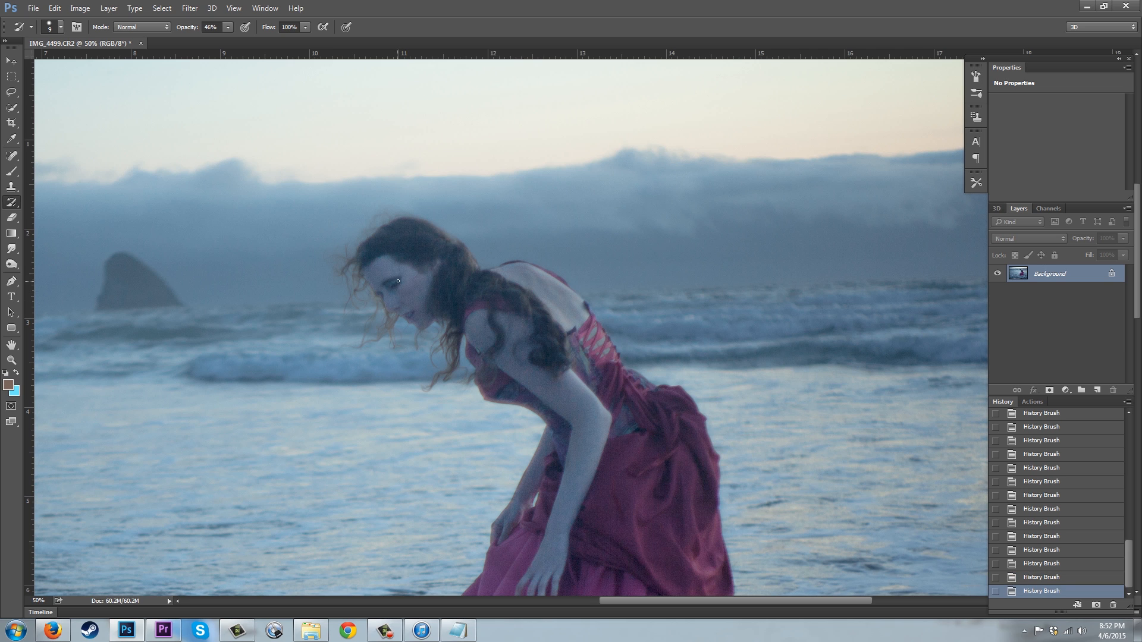
{"action": "left_click_drag", "start_coordinate": [389, 289], "coordinate": [398, 287]}
Compare the whole photo at its original state and at the latest History Brush state
{"action": "key", "text": "ctrl+0"}
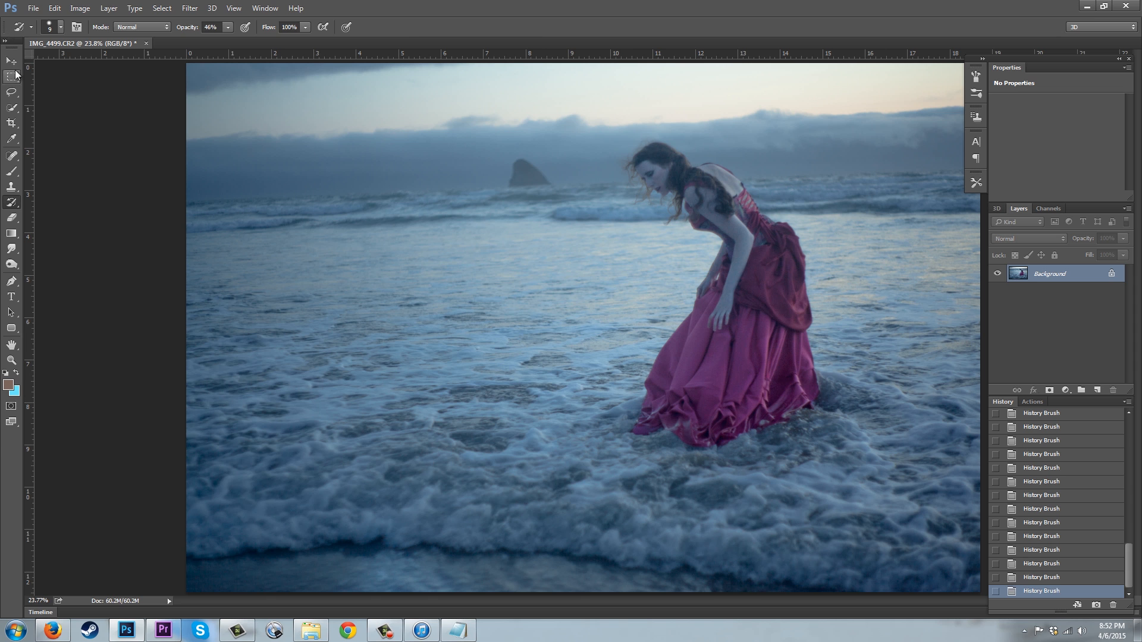
{"action": "key", "text": "j"}
{"action": "key", "text": "ctrl+minus"}
{"action": "key", "text": "ctrl+minus"}
{"action": "key", "text": "ctrl+plus"}
{"action": "key", "text": "ctrl+plus"}
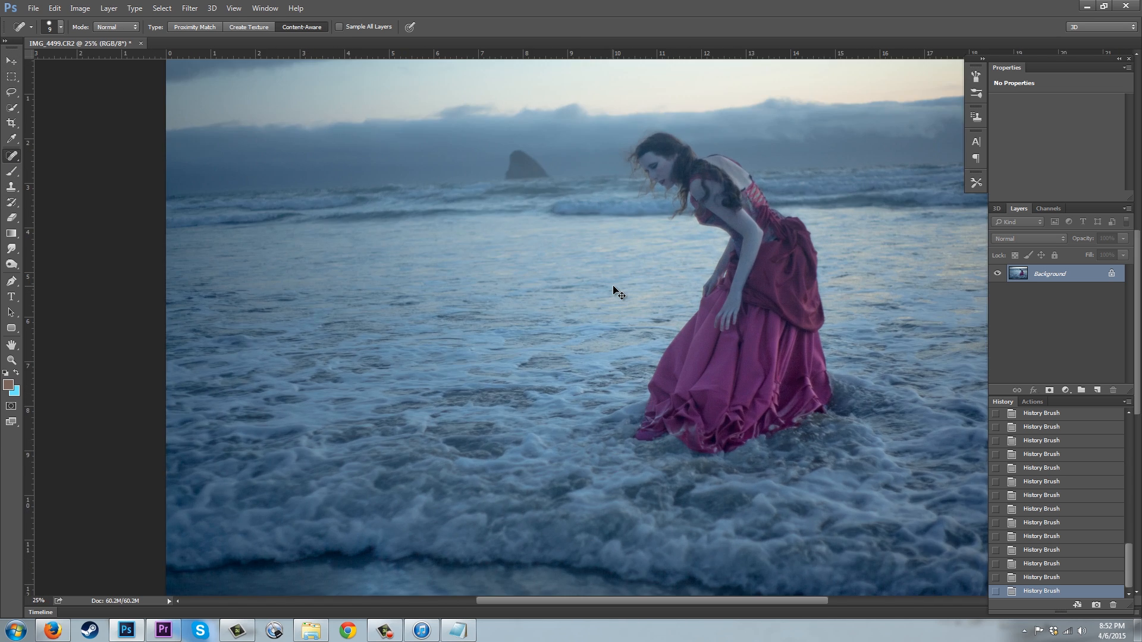
{"action": "key", "text": "ctrl+minus"}
{"action": "mouse_move", "coordinate": [1129, 554]}
{"action": "left_mouse_down"}
{"action": "mouse_move", "coordinate": [1129, 424]}
{"action": "mouse_move", "coordinate": [1130, 571]}
{"action": "left_mouse_up"}
{"action": "left_click", "coordinate": [1082, 419]}
{"action": "left_click", "coordinate": [1058, 591]}
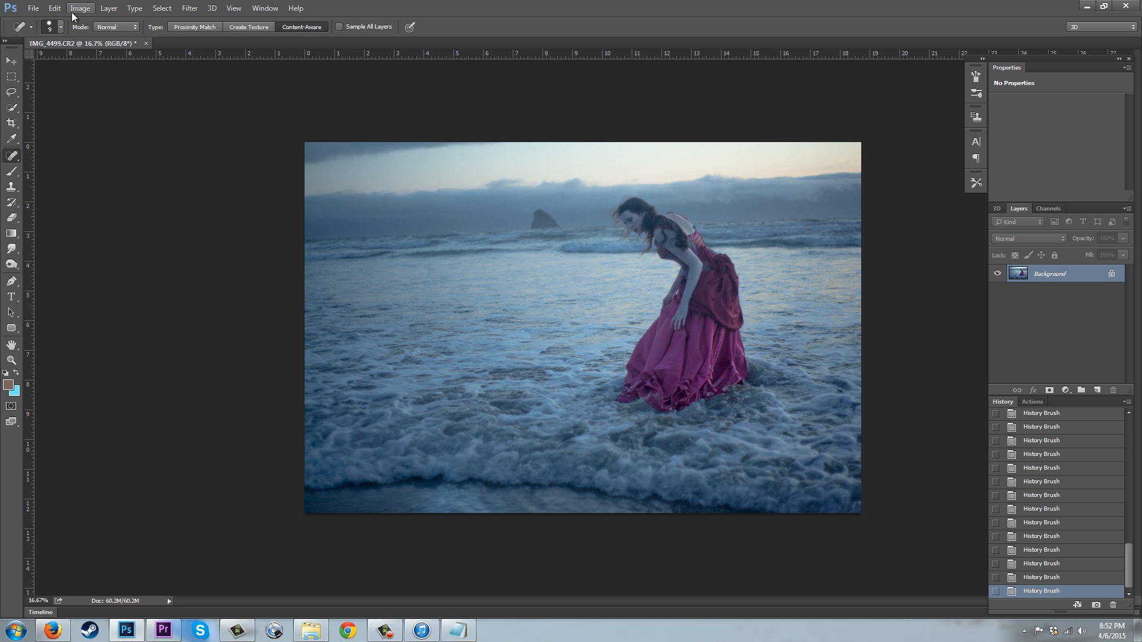
Return to the History Brush with its opacity at 30% and its size at 900 px
{"action": "left_click", "coordinate": [12, 202]}
{"action": "left_click", "coordinate": [227, 26]}
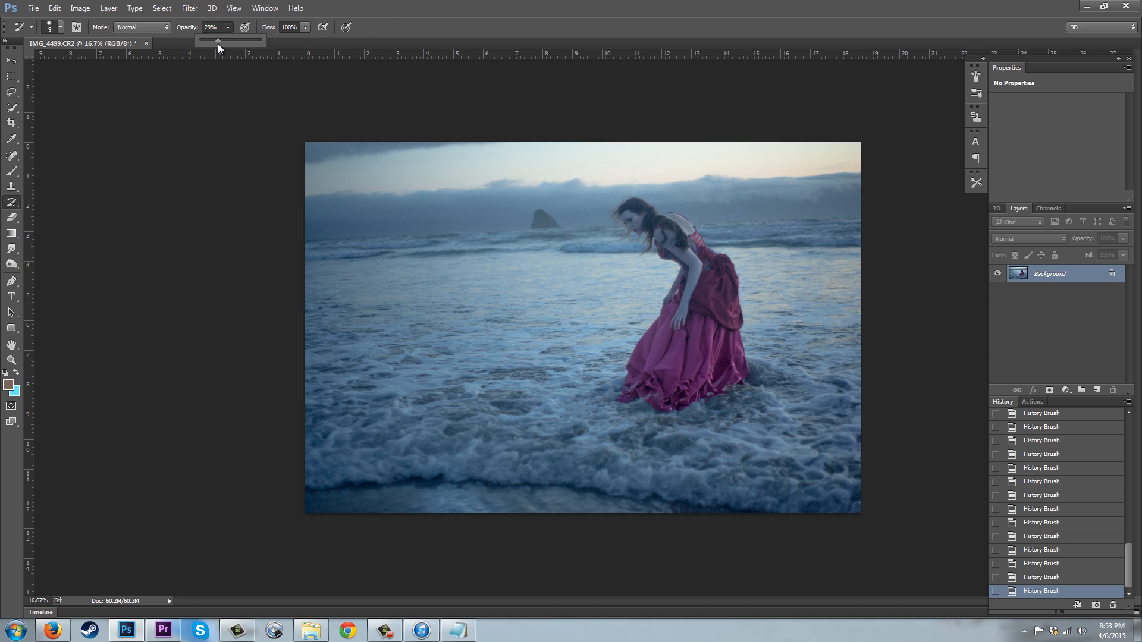
{"action": "left_click", "coordinate": [474, 227]}
{"action": "key", "text": "bracketright"}
{"action": "key", "text": "bracketright"}
{"action": "key", "text": "bracketright"}
{"action": "key", "text": "bracketright"}
{"action": "key", "text": "bracketright"}
{"action": "key", "text": "bracketright"}
{"action": "key", "text": "bracketright"}
{"action": "key", "text": "bracketright"}
{"action": "key", "text": "bracketright"}
{"action": "key", "text": "bracketright"}
{"action": "key", "text": "bracketright"}
{"action": "key", "text": "bracketright"}
{"action": "key", "text": "bracketright"}
{"action": "key", "text": "bracketright"}
{"action": "key", "text": "bracketright"}
{"action": "key", "text": "bracketright"}
{"action": "key", "text": "bracketright"}
{"action": "key", "text": "bracketright"}
{"action": "key", "text": "bracketright"}
{"action": "key", "text": "bracketright"}
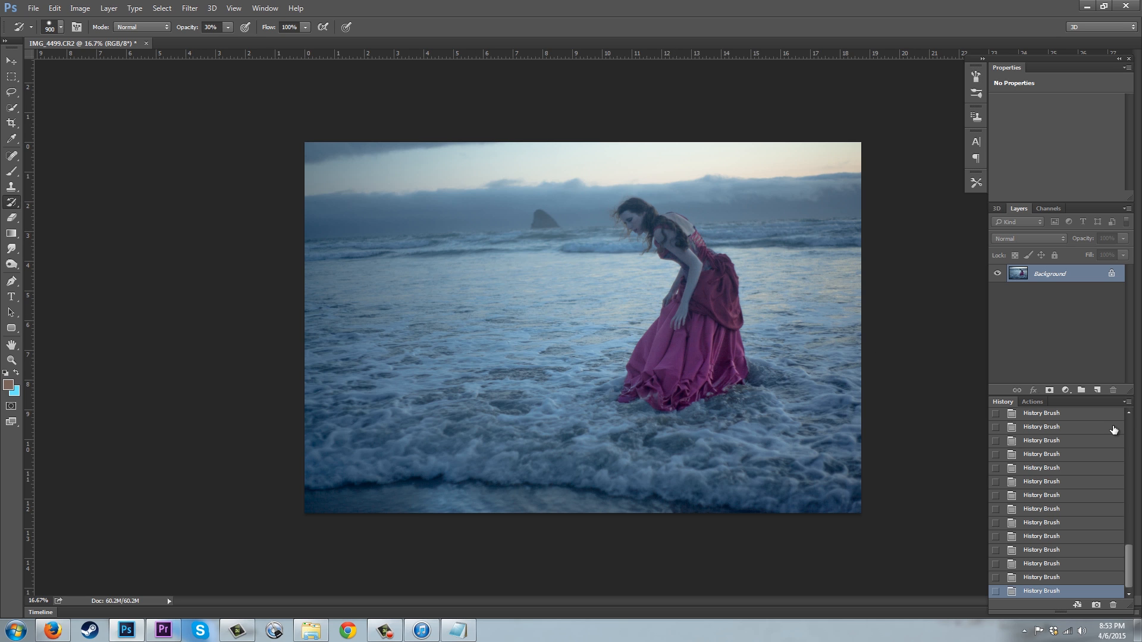
Compare the photo at the previous, original and latest history states
{"action": "left_click", "coordinate": [1045, 577]}
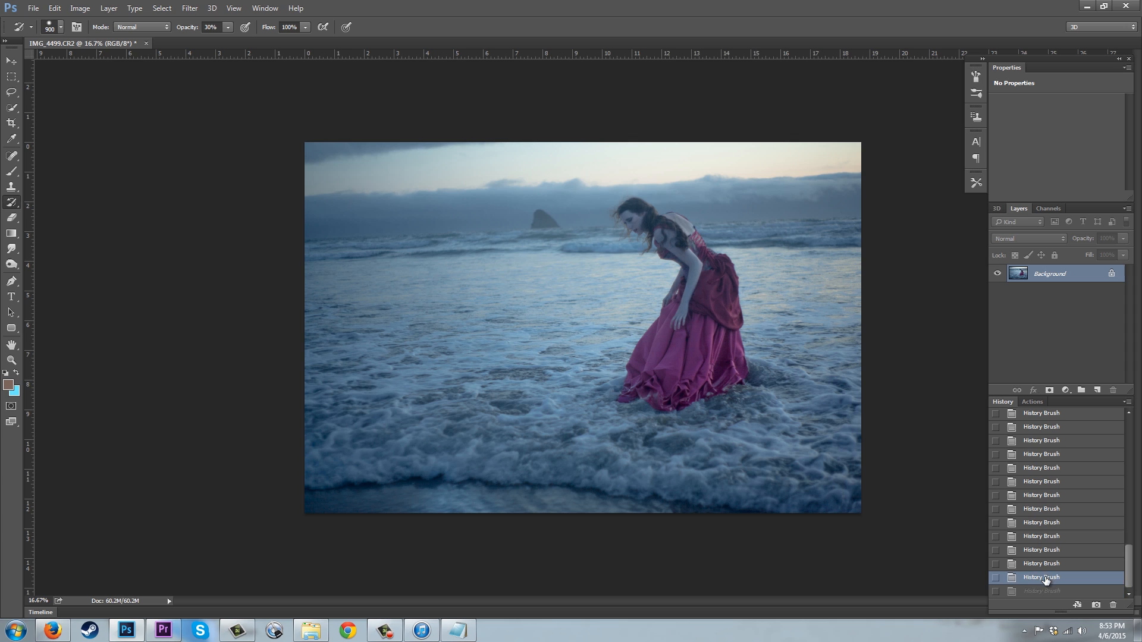
{"action": "left_click", "coordinate": [1044, 592]}
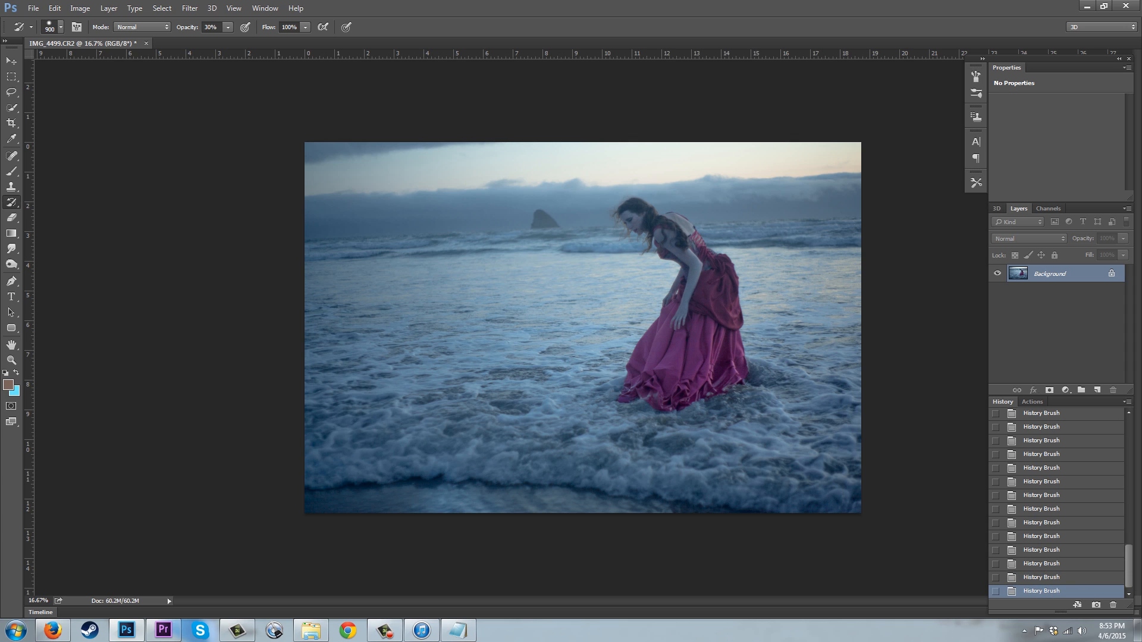
{"action": "mouse_move", "coordinate": [1129, 580]}
{"action": "left_mouse_down"}
{"action": "mouse_move", "coordinate": [1129, 424]}
{"action": "mouse_move", "coordinate": [1129, 590]}
{"action": "left_mouse_up"}
{"action": "left_click", "coordinate": [1062, 419]}
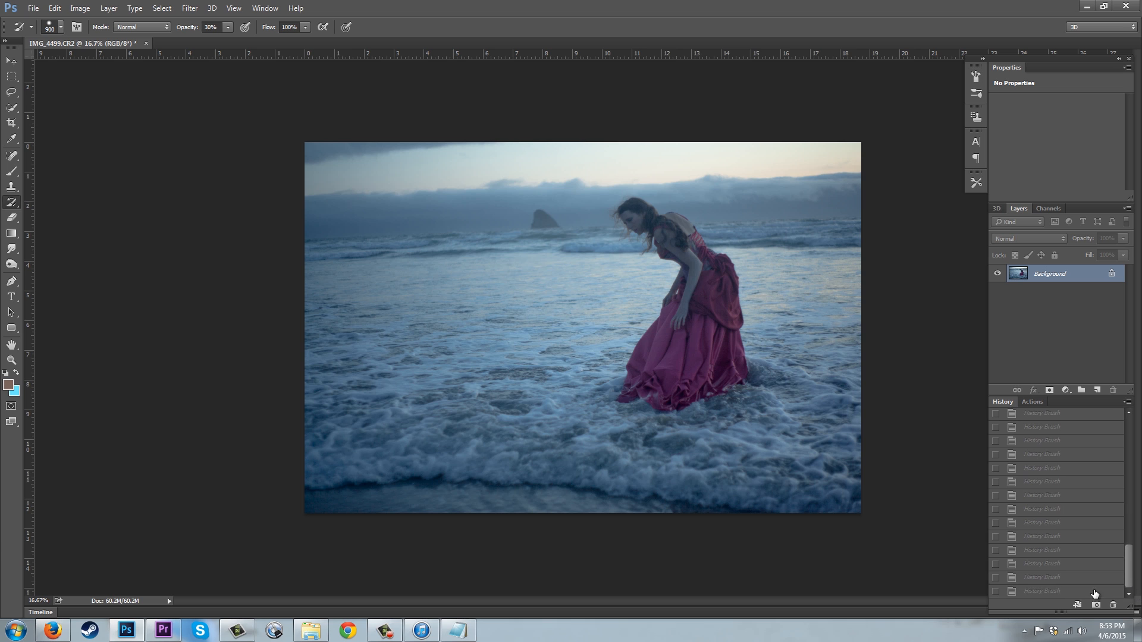
{"action": "left_click", "coordinate": [1079, 592]}
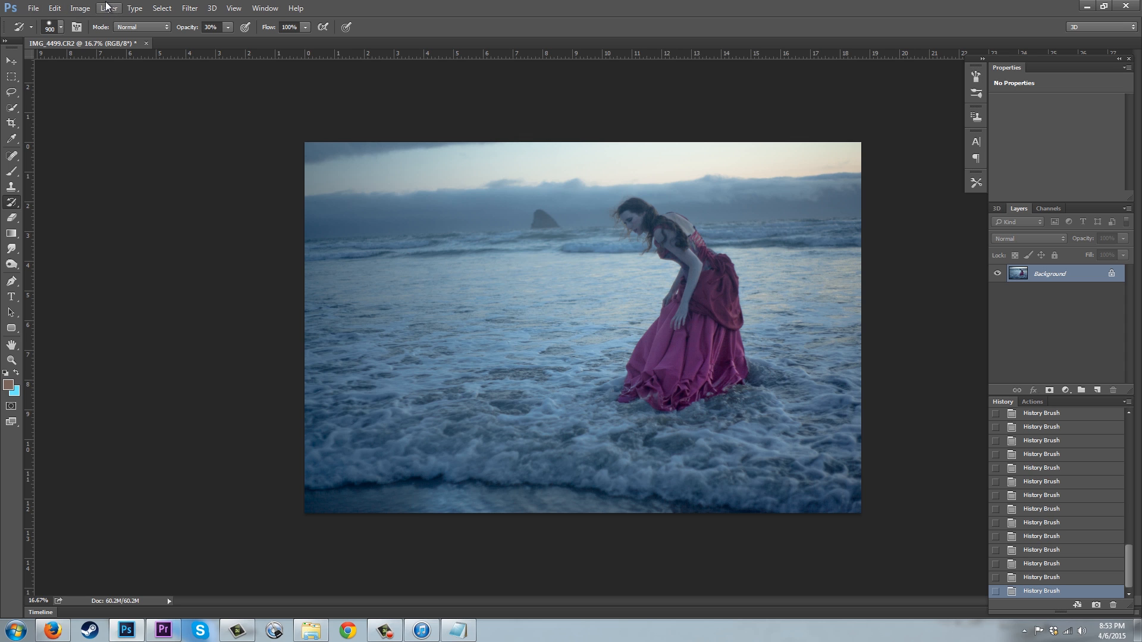
Start a Selective Color adjustment and adjust the Yellow amount of the Reds
{"action": "left_click", "coordinate": [80, 8]}
{"action": "mouse_move", "coordinate": [86, 39]}
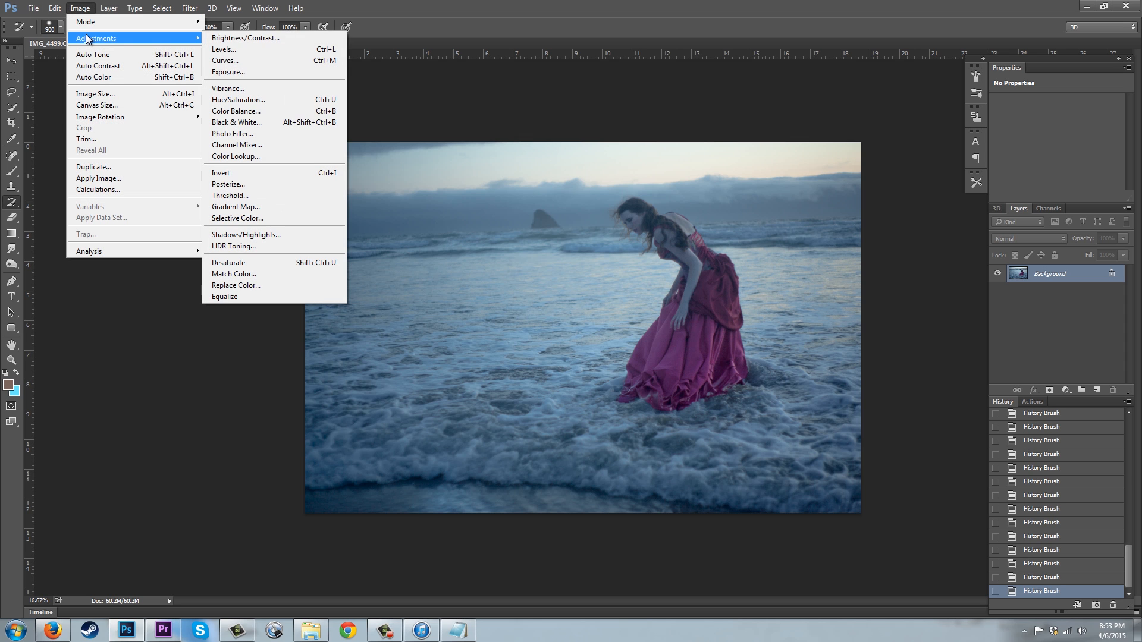
{"action": "left_click", "coordinate": [240, 218]}
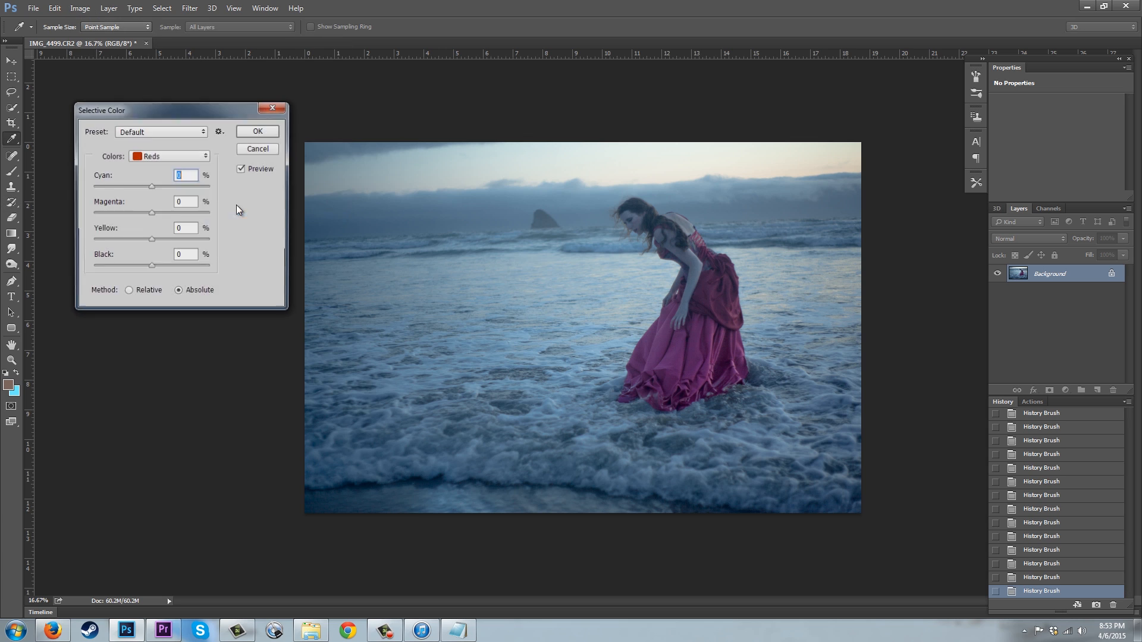
{"action": "left_click_drag", "start_coordinate": [213, 111], "coordinate": [1002, 116]}
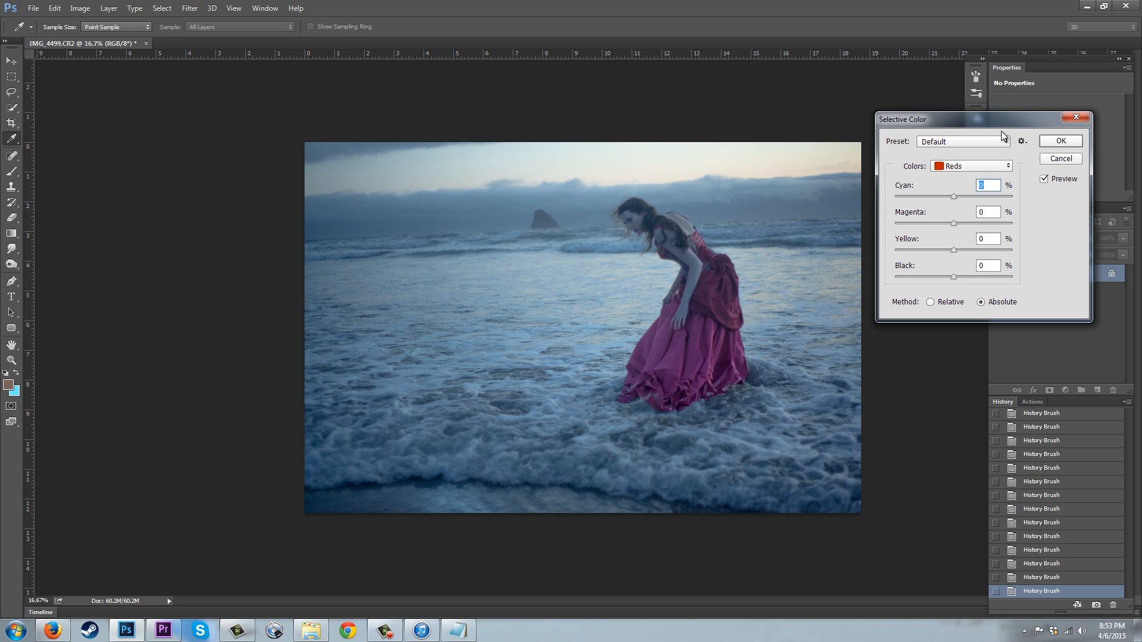
{"action": "left_click", "coordinate": [972, 165]}
{"action": "left_click", "coordinate": [969, 169]}
{"action": "mouse_move", "coordinate": [955, 250]}
{"action": "left_mouse_down"}
{"action": "mouse_move", "coordinate": [999, 256]}
{"action": "mouse_move", "coordinate": [966, 255]}
{"action": "mouse_move", "coordinate": [981, 256]}
{"action": "mouse_move", "coordinate": [982, 226]}
{"action": "mouse_move", "coordinate": [907, 227]}
{"action": "mouse_move", "coordinate": [952, 226]}
{"action": "mouse_move", "coordinate": [954, 252]}
{"action": "left_mouse_up"}
Set the Magentas to Cyan -15, Yellow +58 and Black -1 in the Selective Color adjustment
{"action": "left_click", "coordinate": [959, 173]}
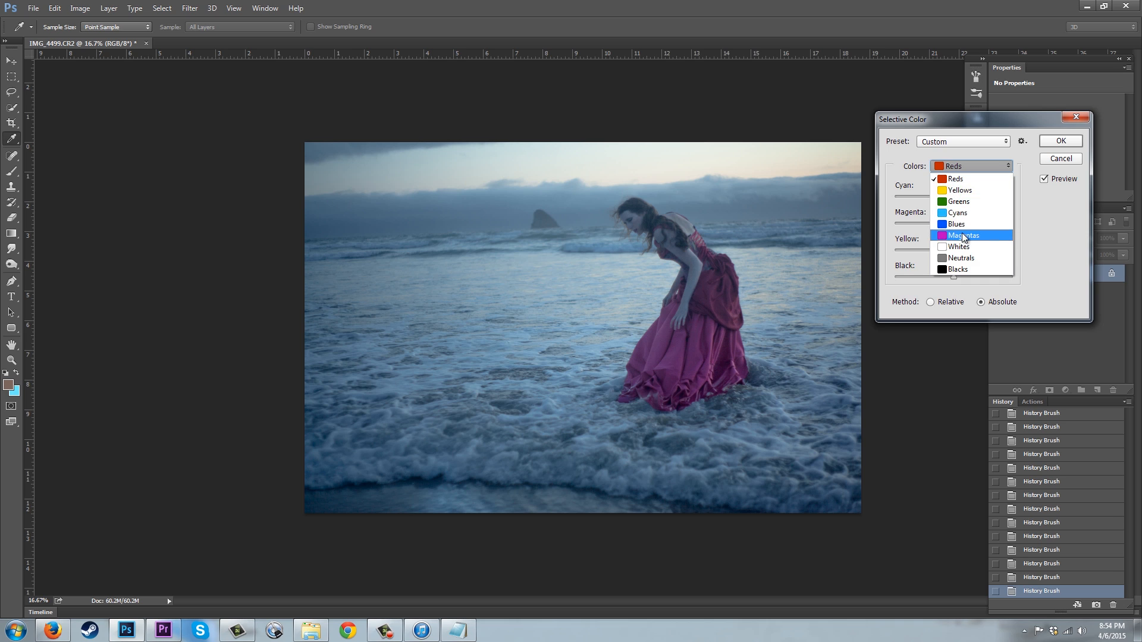
{"action": "left_click", "coordinate": [958, 234]}
{"action": "mouse_move", "coordinate": [955, 250]}
{"action": "left_mouse_down"}
{"action": "mouse_move", "coordinate": [992, 253]}
{"action": "mouse_move", "coordinate": [949, 249]}
{"action": "left_mouse_up"}
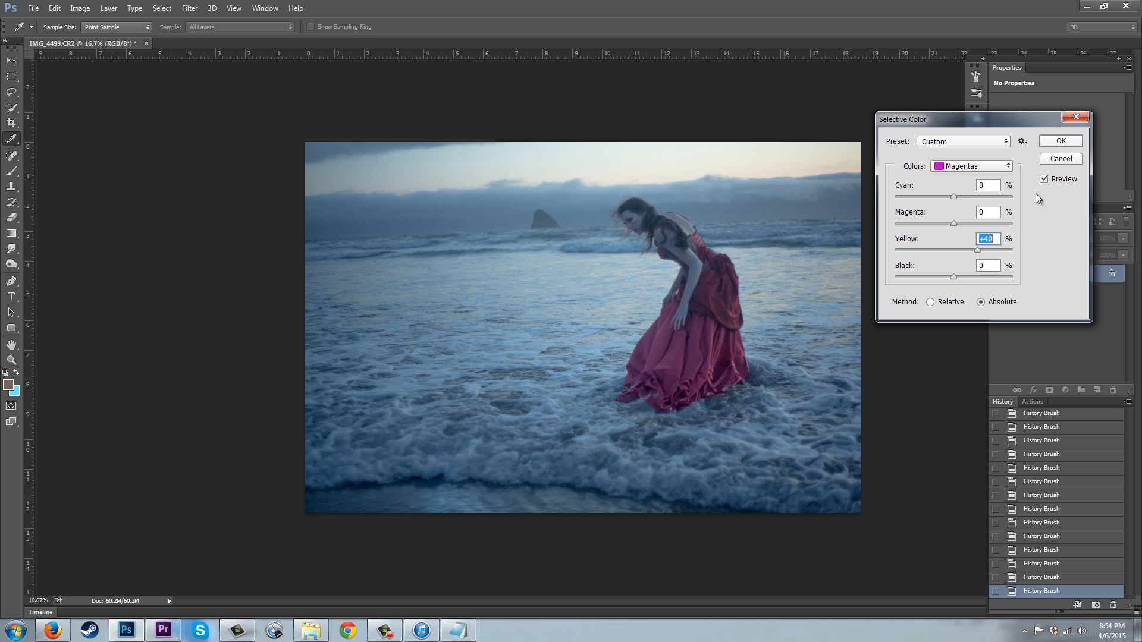
{"action": "left_click_drag", "start_coordinate": [955, 224], "coordinate": [966, 223]}
{"action": "left_click_drag", "start_coordinate": [950, 225], "coordinate": [952, 274]}
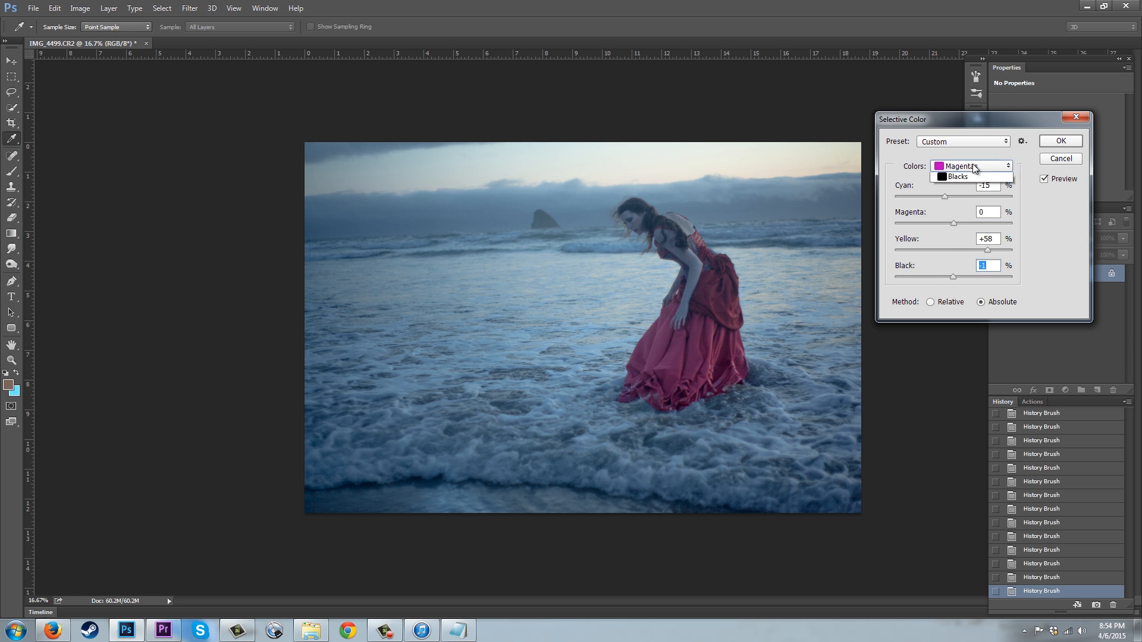
Try Black at -14 for the Whites, reset it to 0 and apply the Selective Color adjustment
{"action": "left_click", "coordinate": [973, 166]}
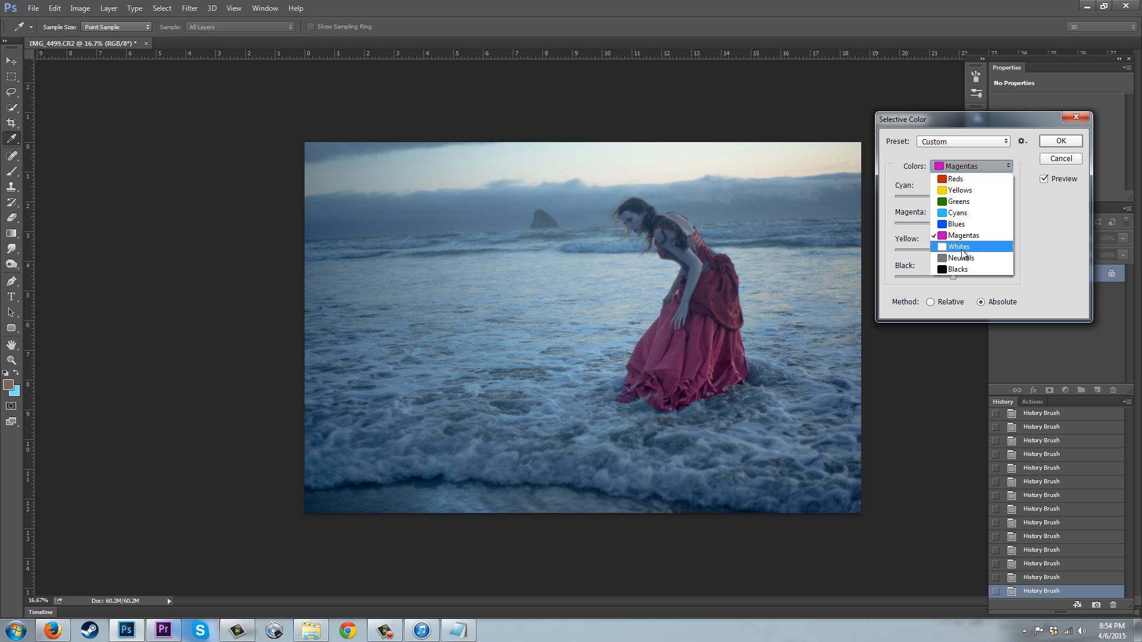
{"action": "left_click", "coordinate": [962, 249]}
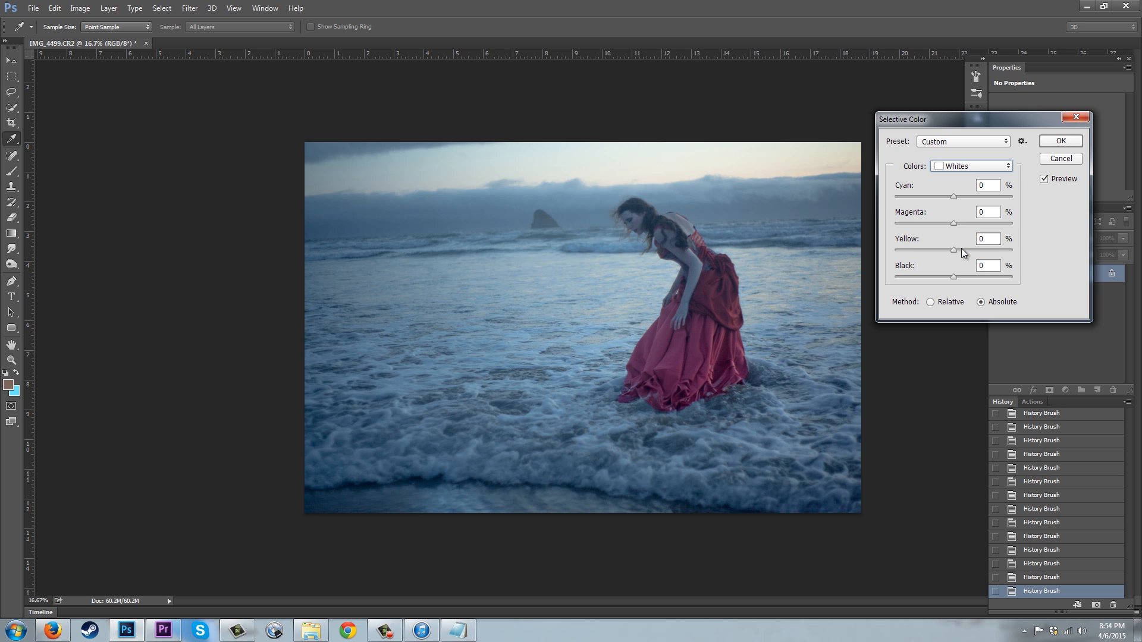
{"action": "left_click_drag", "start_coordinate": [956, 280], "coordinate": [931, 280]}
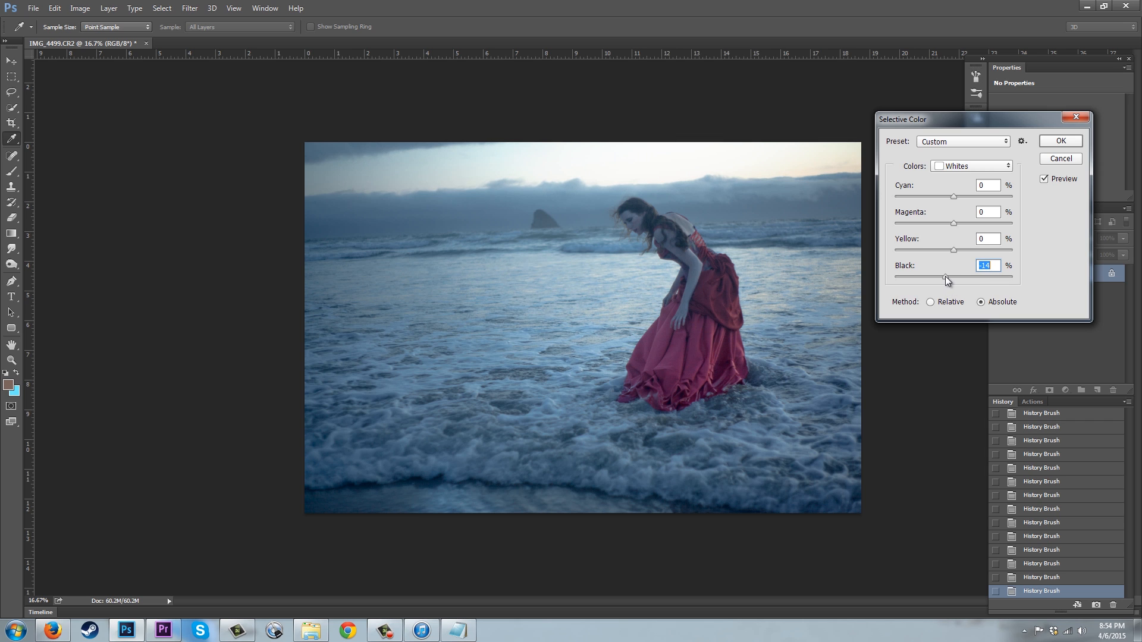
{"action": "left_click_drag", "start_coordinate": [939, 276], "coordinate": [953, 277]}
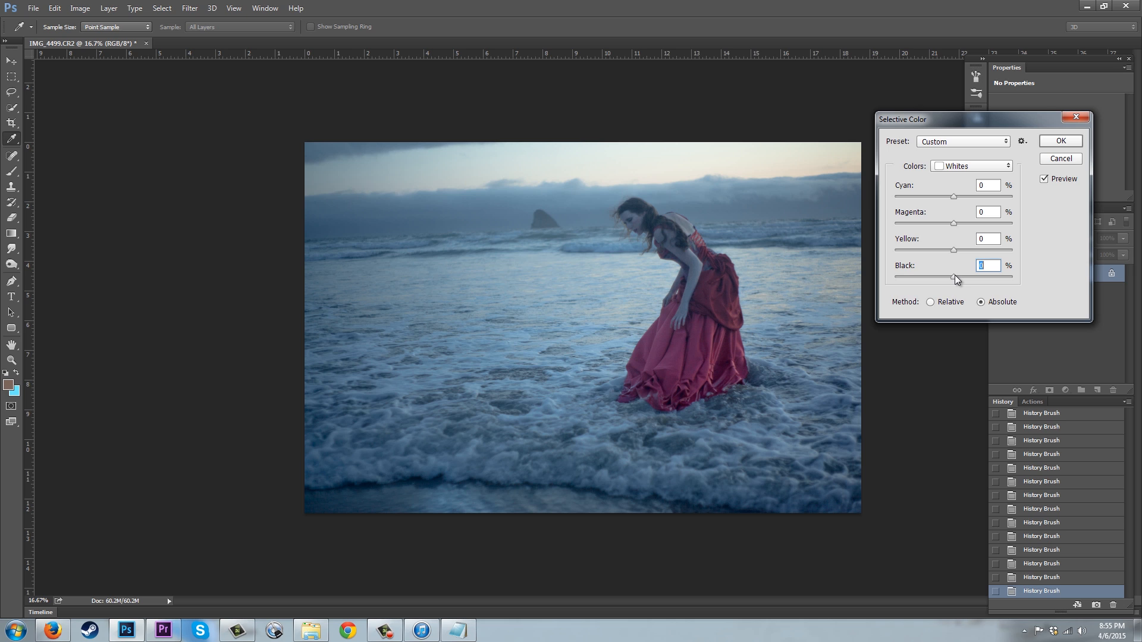
{"action": "left_click_drag", "start_coordinate": [955, 277], "coordinate": [956, 276]}
{"action": "left_click_drag", "start_coordinate": [957, 276], "coordinate": [954, 276]}
{"action": "left_click", "coordinate": [1061, 141]}
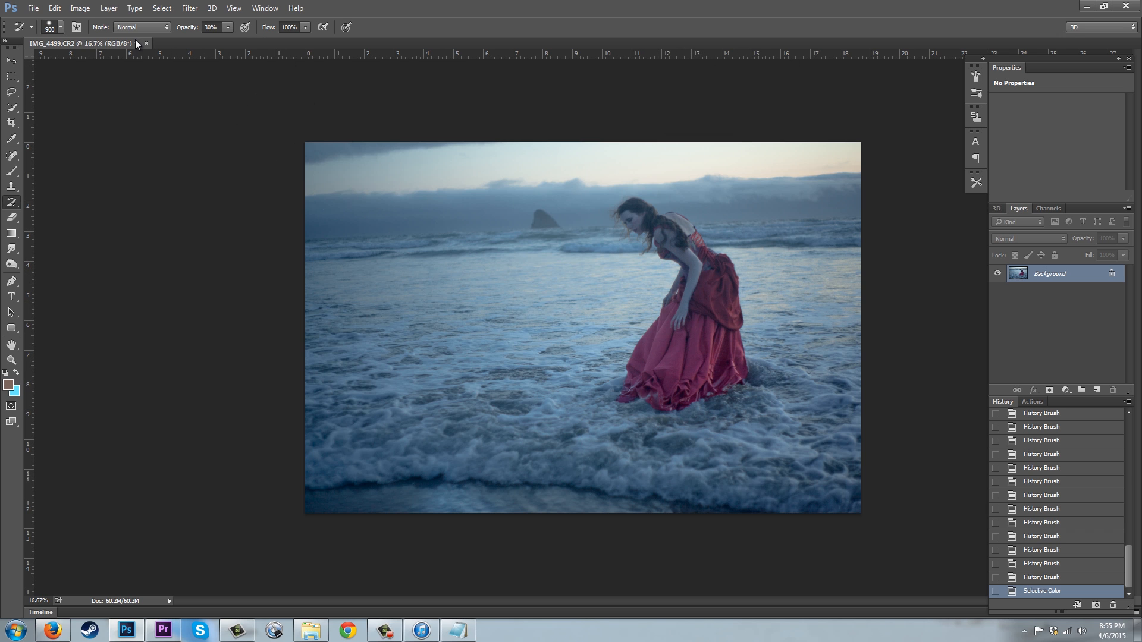
Apply a second Selective Color adjustment with Black at +11 for the Whites
{"action": "left_click", "coordinate": [83, 9]}
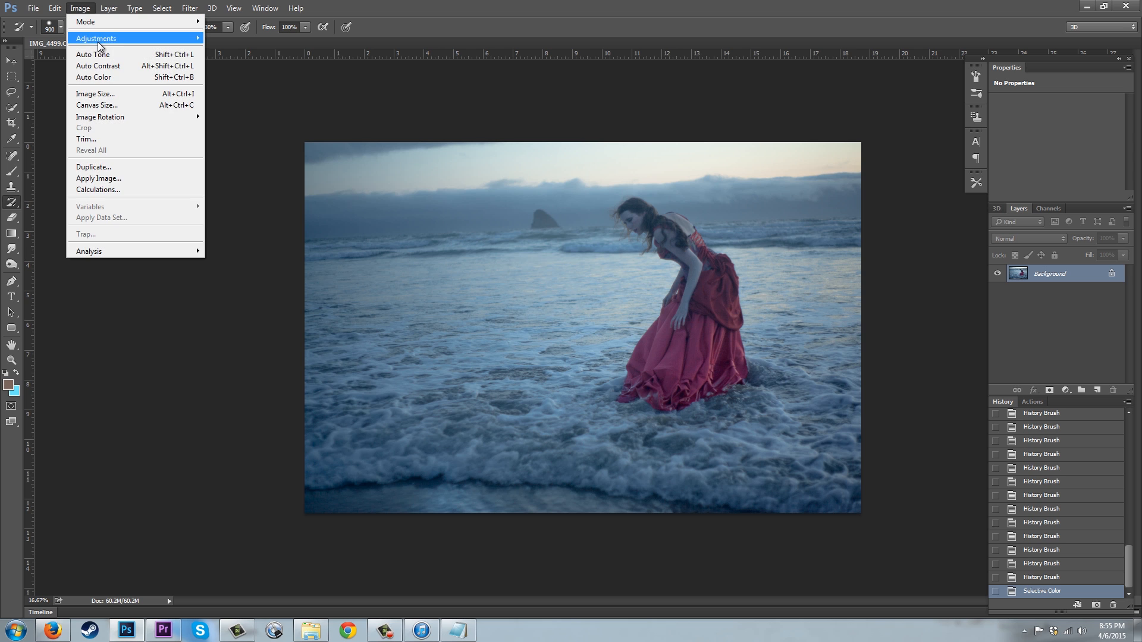
{"action": "mouse_move", "coordinate": [105, 39]}
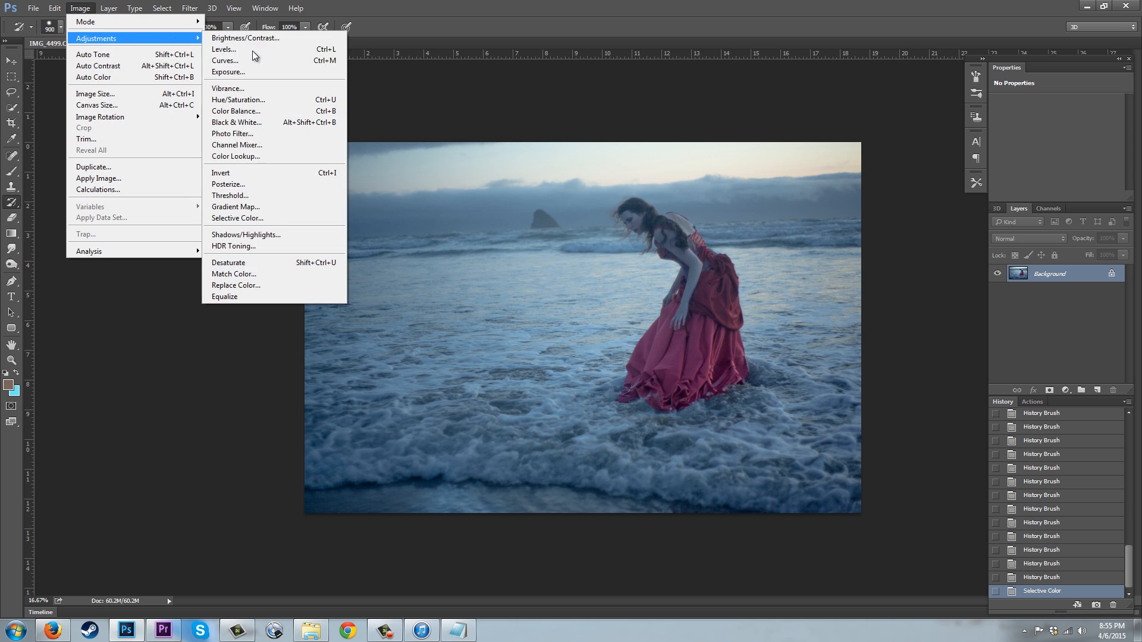
{"action": "left_click", "coordinate": [260, 219]}
{"action": "left_click", "coordinate": [992, 171]}
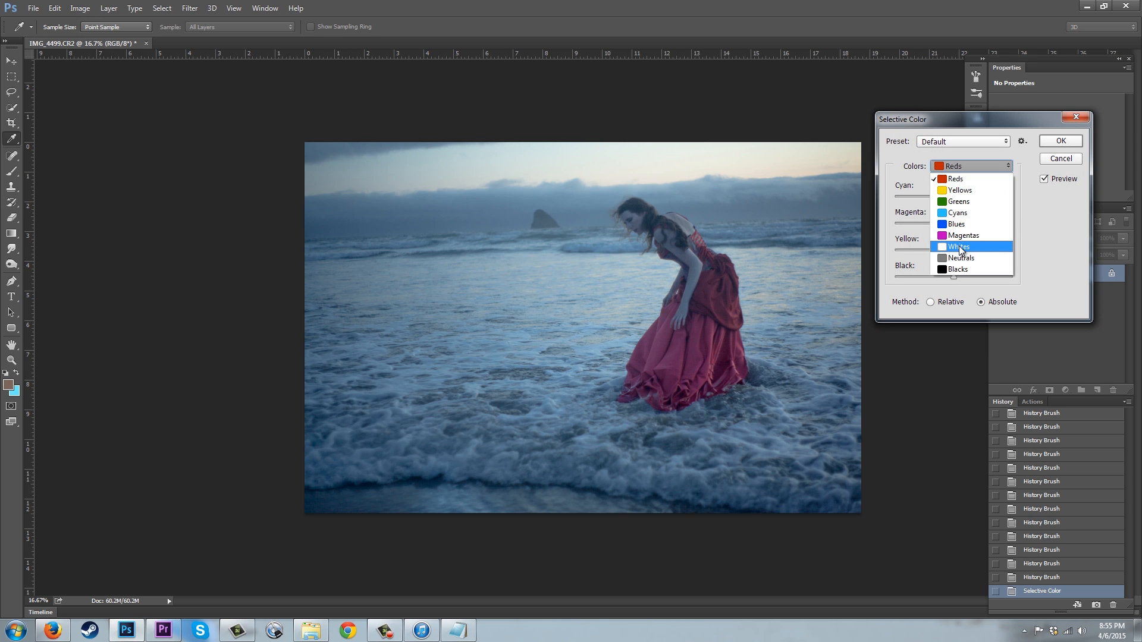
{"action": "left_click", "coordinate": [958, 246]}
{"action": "left_click_drag", "start_coordinate": [954, 276], "coordinate": [962, 277]}
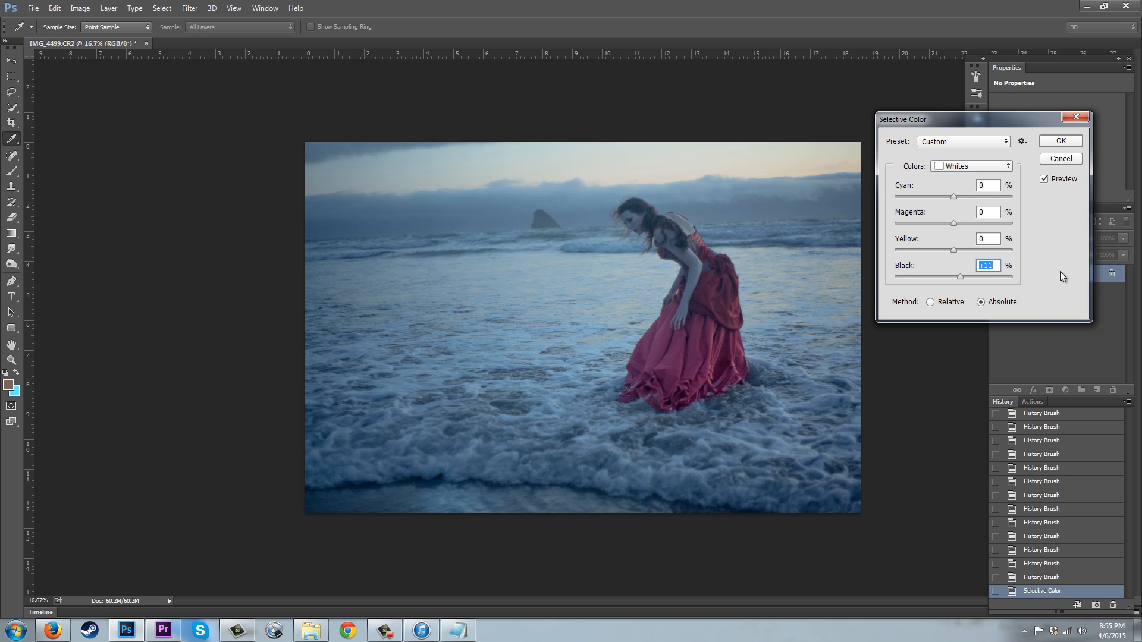
{"action": "left_click", "coordinate": [1061, 142]}
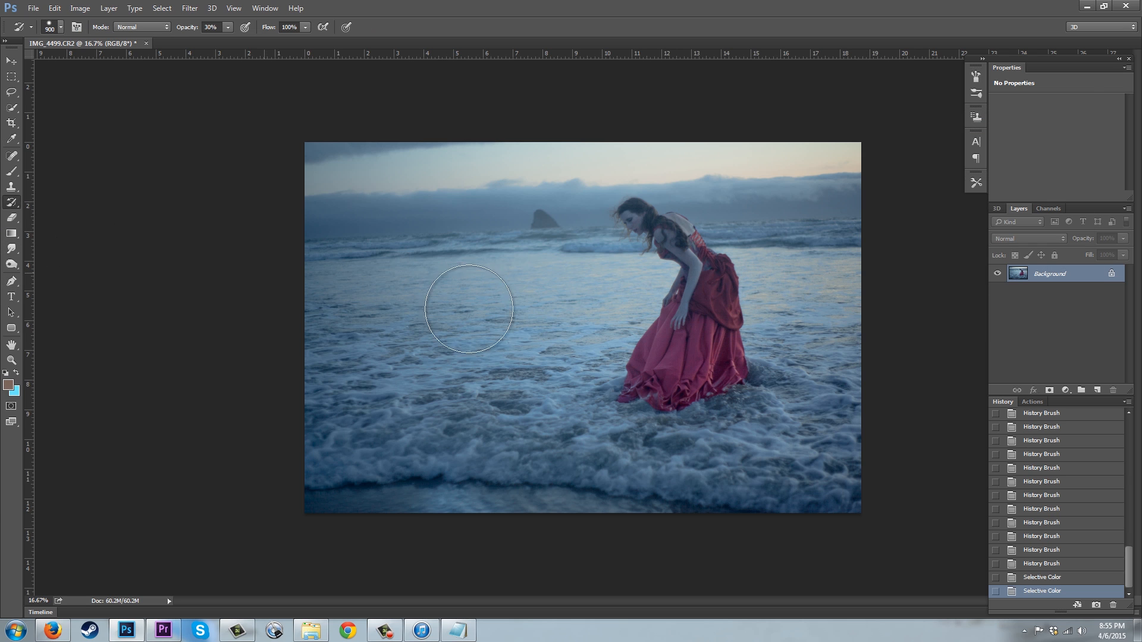
Set the History Brush to 1600 px and its opacity to 100%
{"action": "key", "text": "bracketright"}
{"action": "key", "text": "bracketright"}
{"action": "key", "text": "bracketright"}
{"action": "key", "text": "bracketright"}
{"action": "key", "text": "bracketright"}
{"action": "key", "text": "bracketright"}
{"action": "key", "text": "bracketright"}
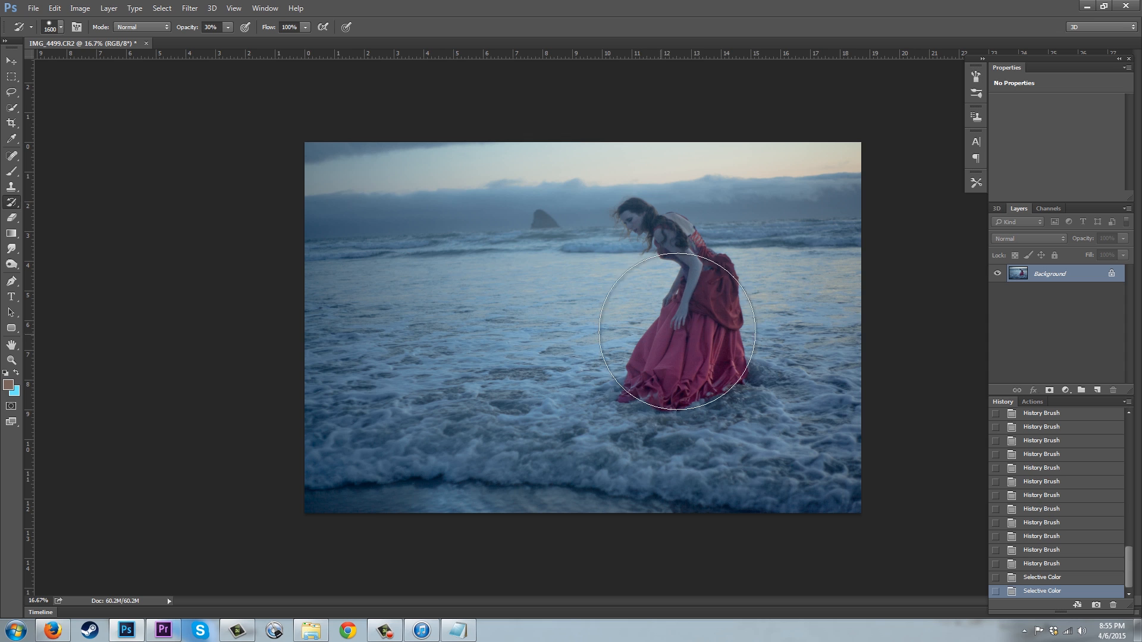
{"action": "left_click_drag", "start_coordinate": [228, 27], "coordinate": [271, 40]}
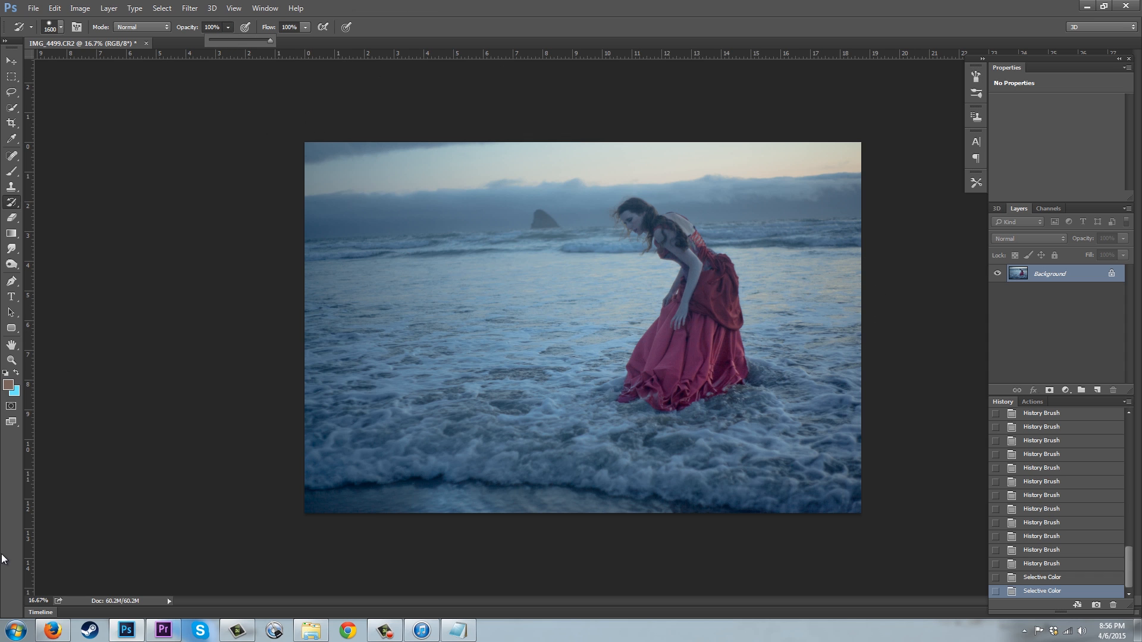
Set the History Brush hardness to 0%
{"action": "left_click", "coordinate": [60, 26]}
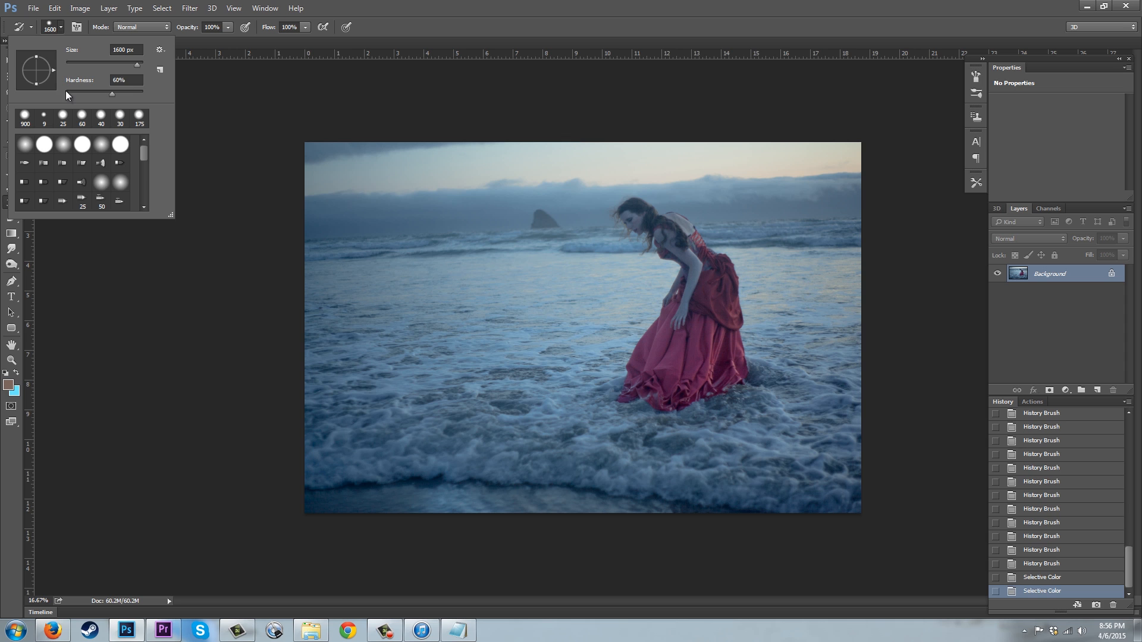
{"action": "left_click", "coordinate": [66, 94]}
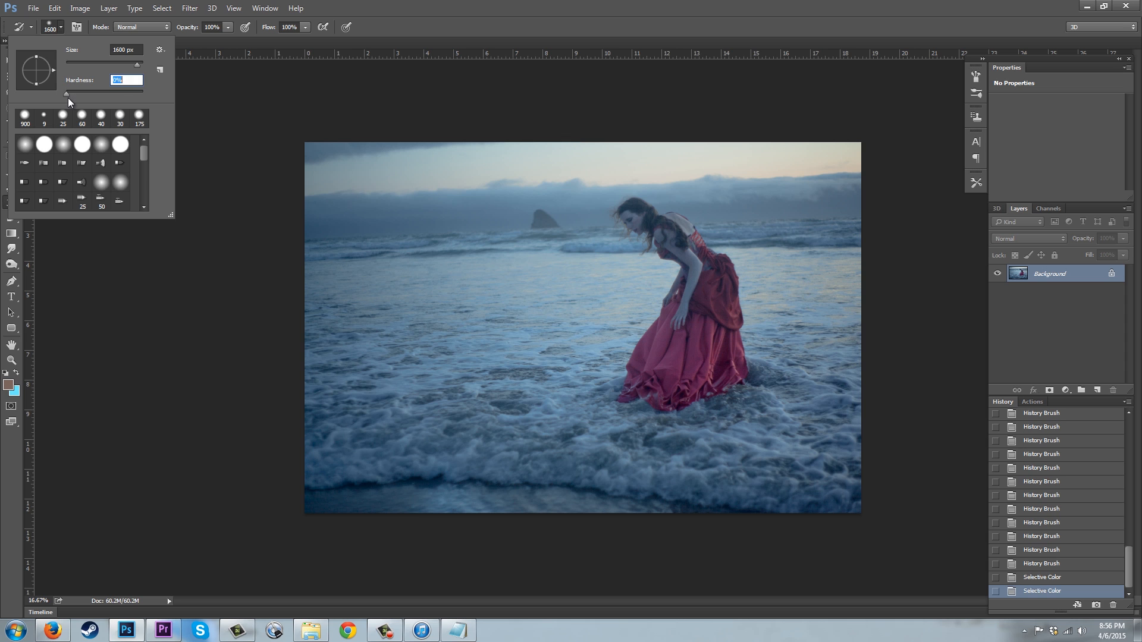
{"action": "left_click", "coordinate": [4, 481]}
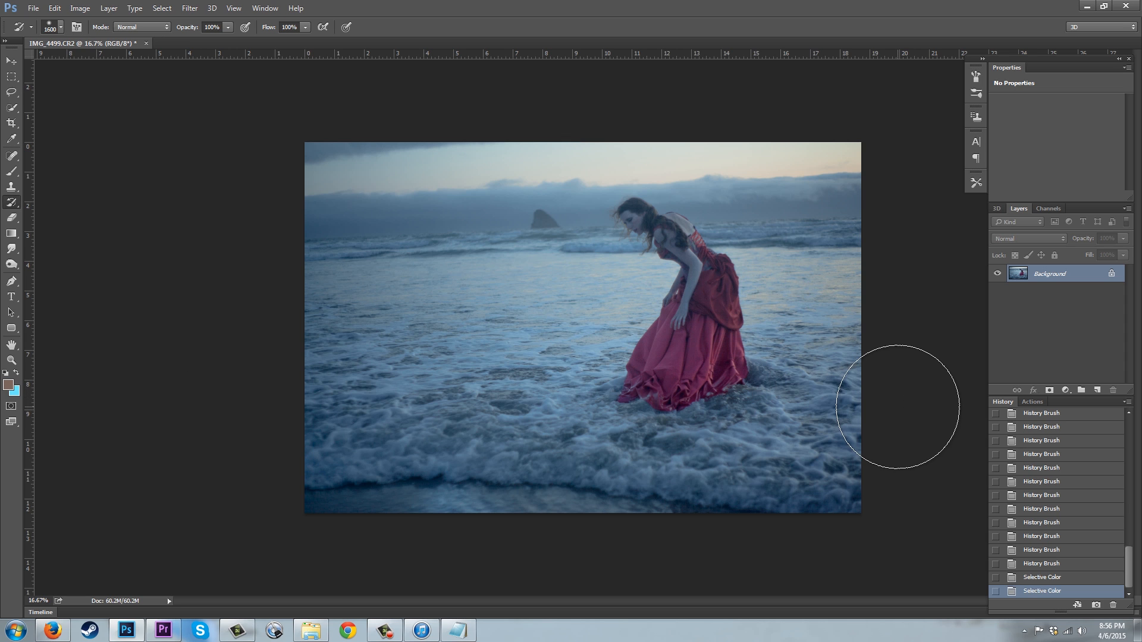
Set the first Selective Color state as the History Brush source and paint over the woman and the water beside her
{"action": "left_click", "coordinate": [996, 578]}
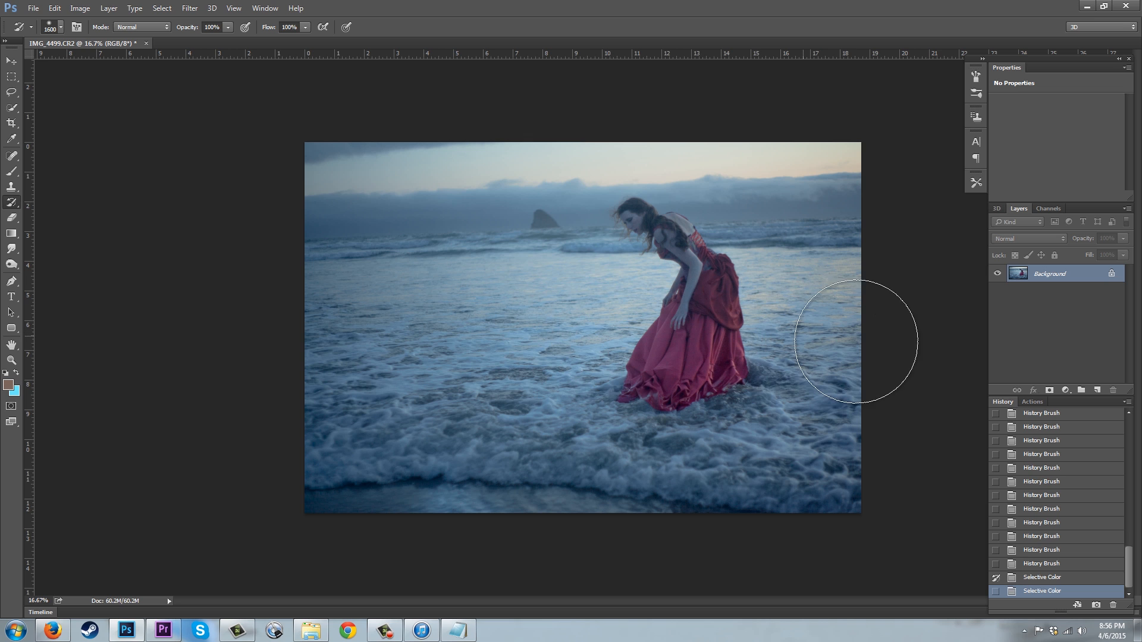
{"action": "left_click", "coordinate": [713, 308]}
{"action": "left_click", "coordinate": [836, 287]}
Compare the two Selective Color history states with the latest History Brush state
{"action": "left_click", "coordinate": [1042, 565]}
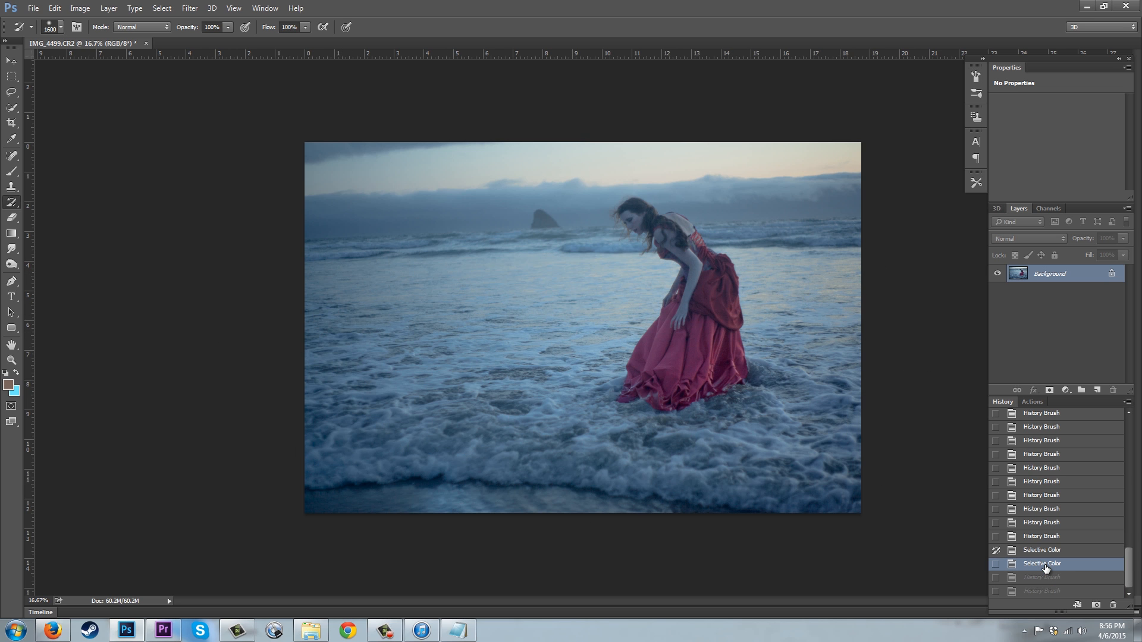
{"action": "left_click", "coordinate": [1044, 551]}
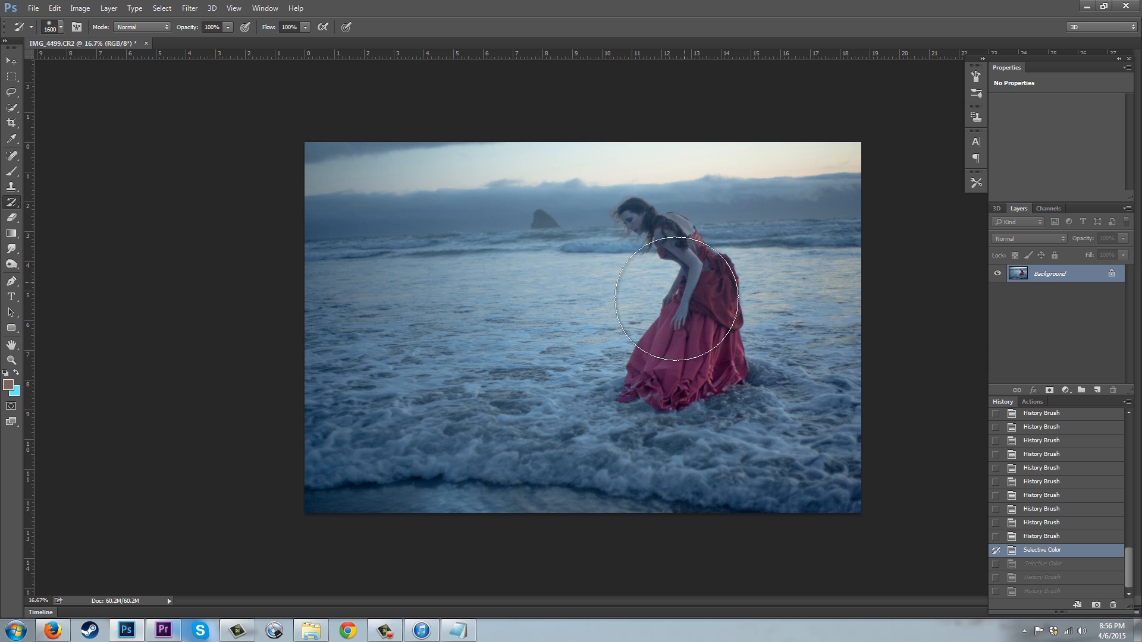
{"action": "left_click", "coordinate": [1061, 593]}
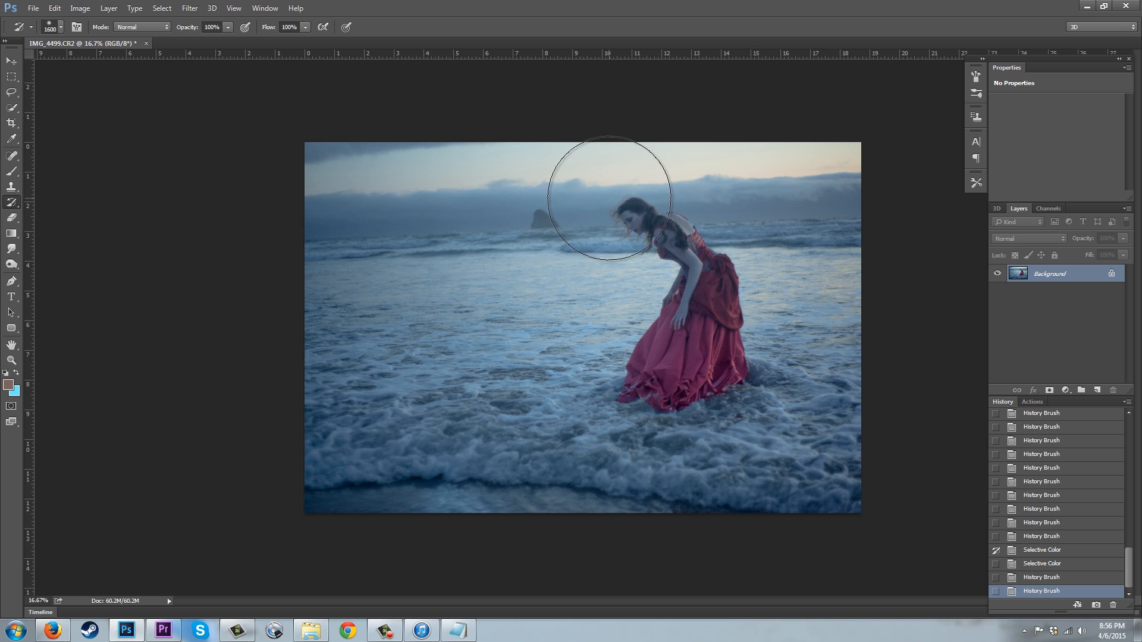
Apply a Selective Color adjustment with Black at -20 for the Whites
{"action": "left_click", "coordinate": [81, 8]}
{"action": "mouse_move", "coordinate": [91, 39]}
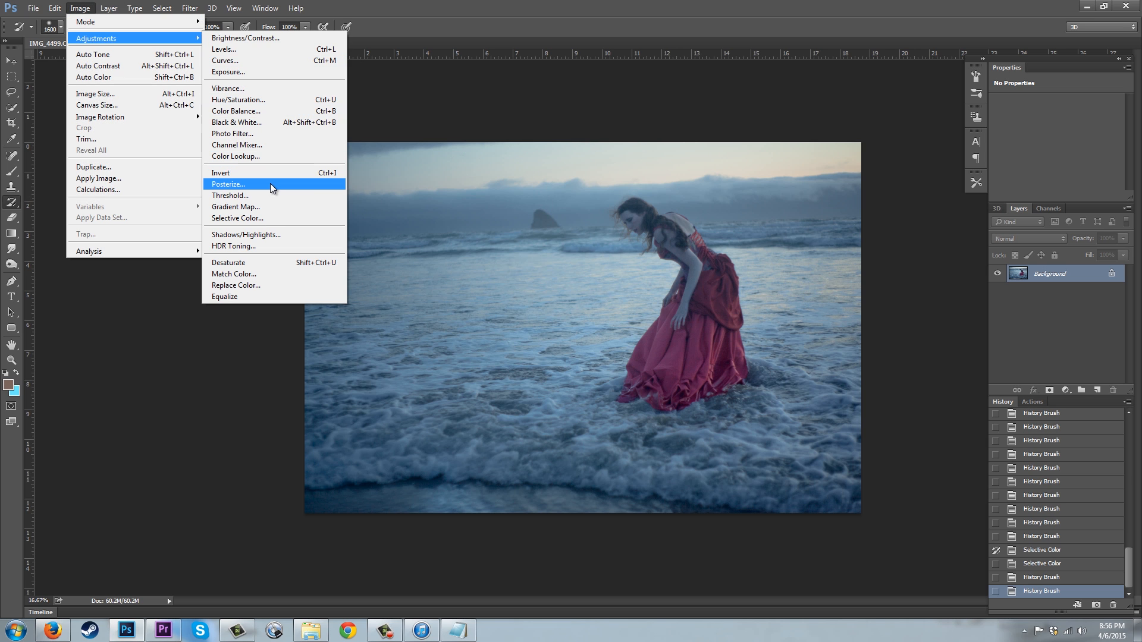
{"action": "left_click", "coordinate": [262, 217]}
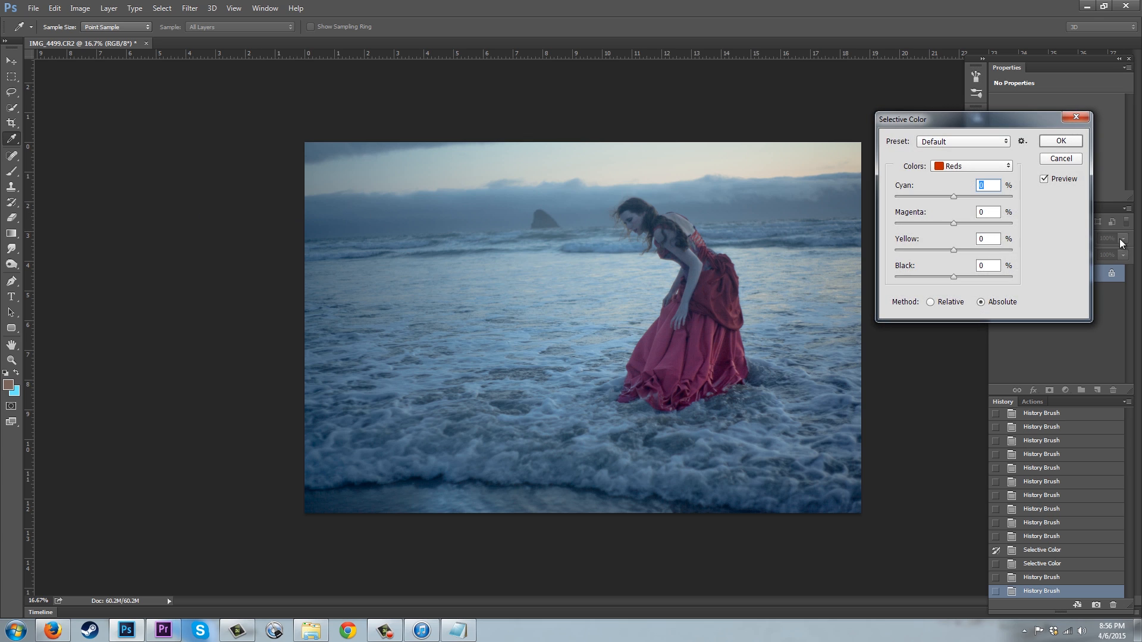
{"action": "left_click", "coordinate": [972, 166]}
{"action": "left_click", "coordinate": [958, 244]}
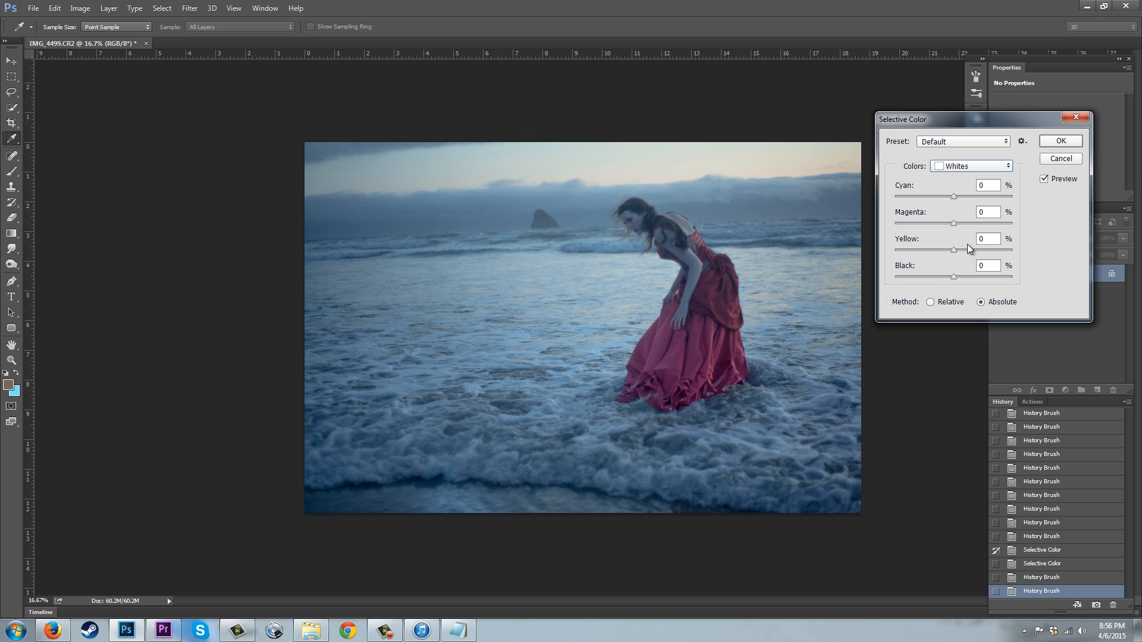
{"action": "left_click_drag", "start_coordinate": [955, 278], "coordinate": [943, 279]}
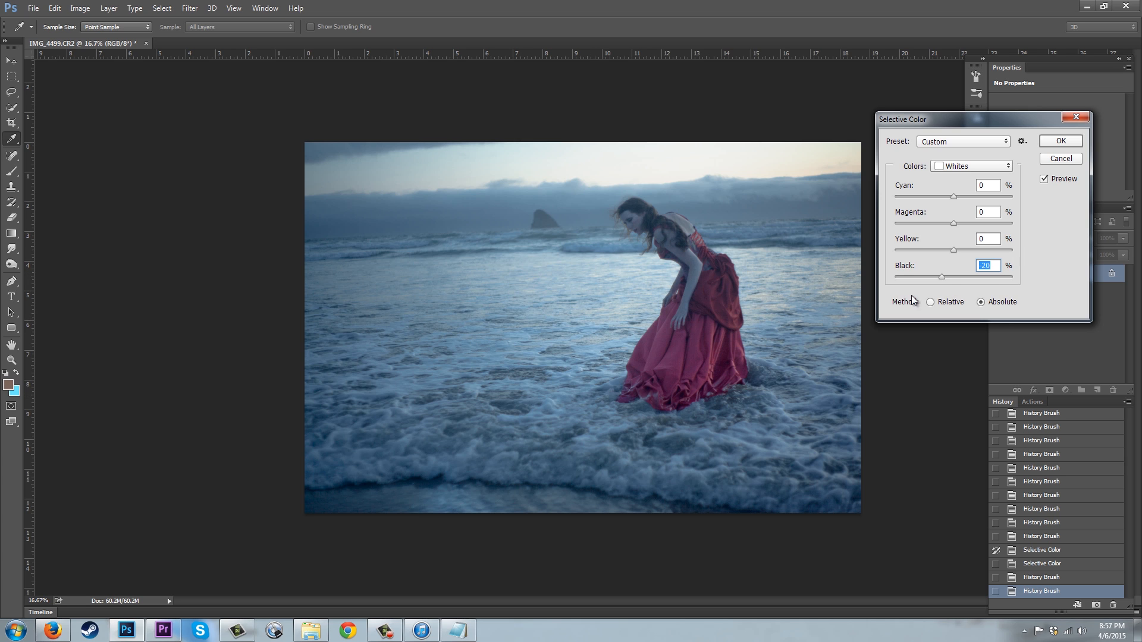
{"action": "left_click", "coordinate": [1064, 144]}
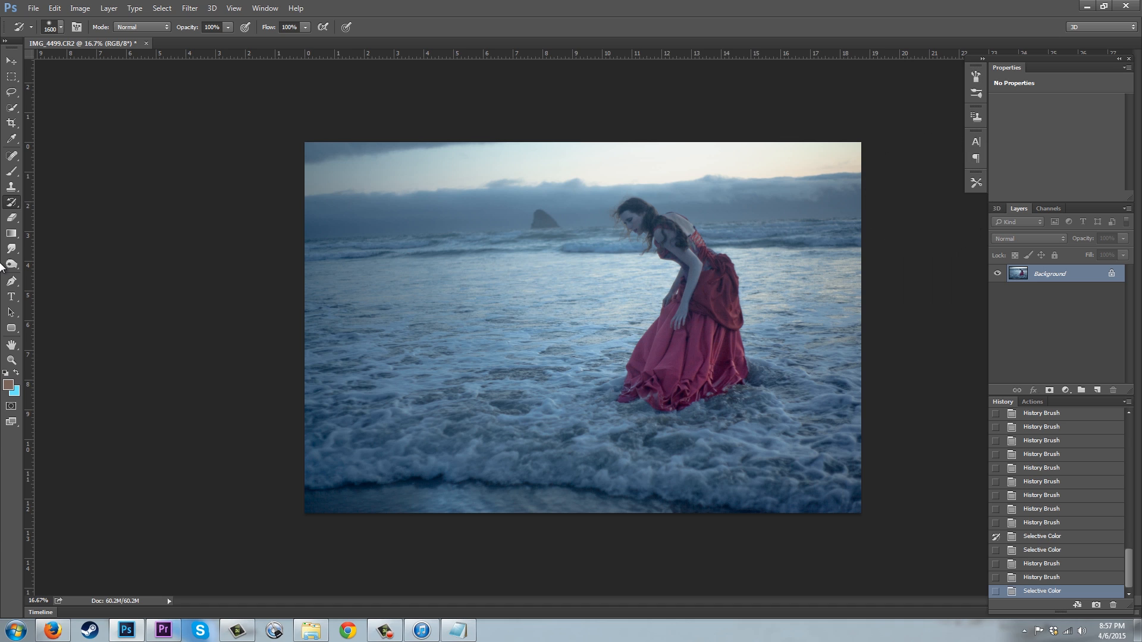
Set the last History Brush state before the adjustment as brush source and paint across the sky along the photo's upper edge
{"action": "left_click", "coordinate": [995, 578]}
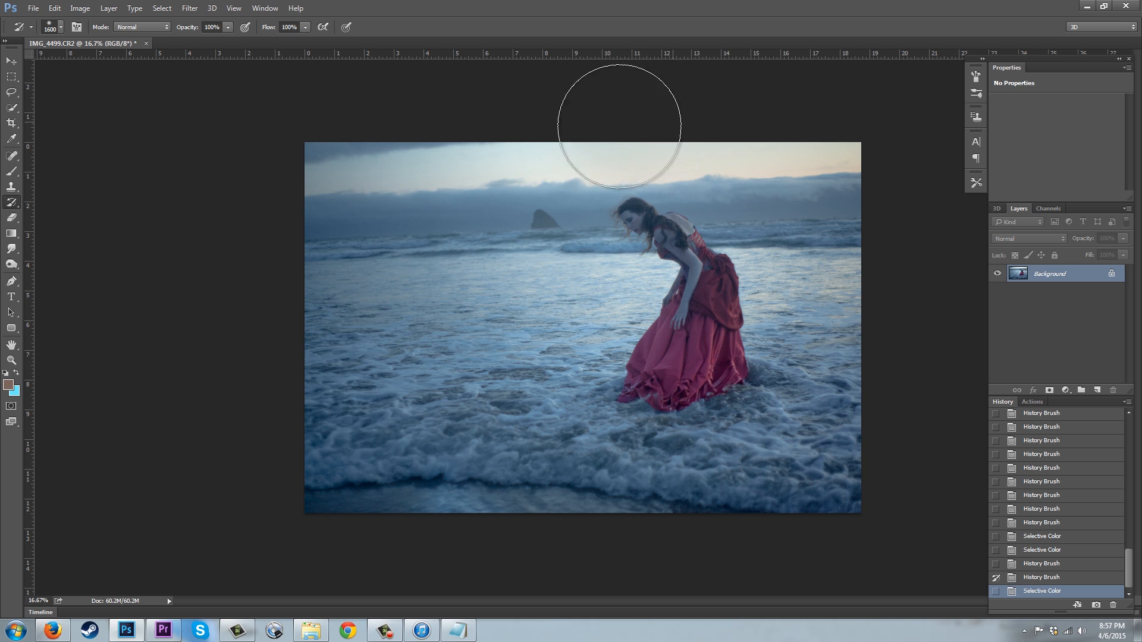
{"action": "left_click_drag", "start_coordinate": [468, 140], "coordinate": [286, 140]}
{"action": "mouse_move", "coordinate": [931, 190]}
{"action": "left_mouse_down"}
{"action": "mouse_move", "coordinate": [690, 119]}
{"action": "mouse_move", "coordinate": [609, 129]}
{"action": "mouse_move", "coordinate": [228, 117]}
{"action": "left_mouse_up"}
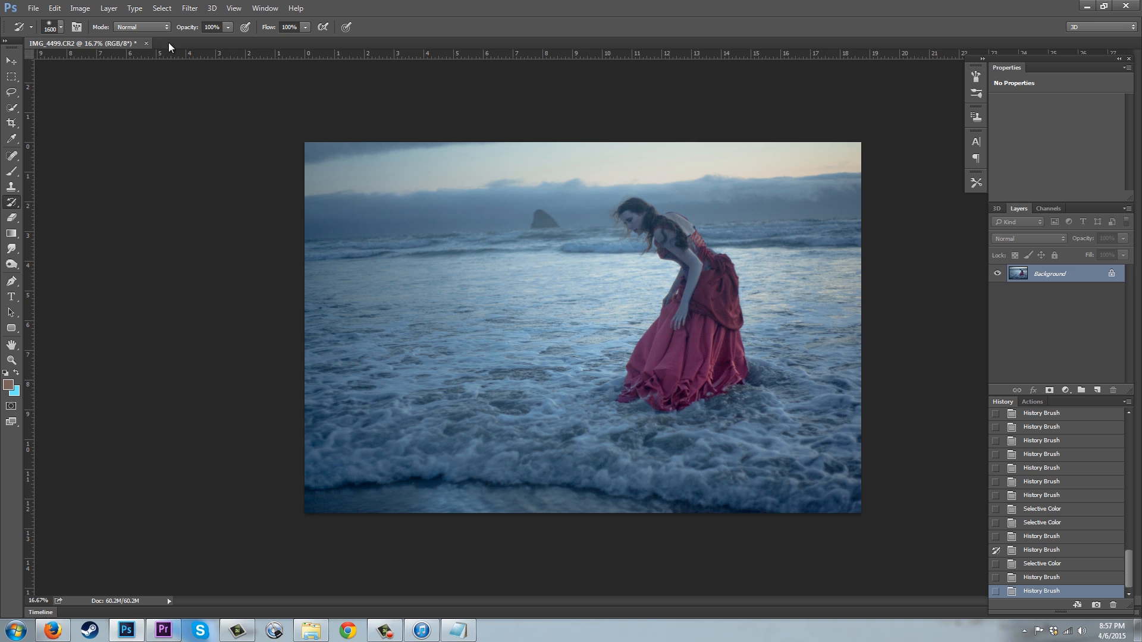
Start a new Selective Color adjustment and set the Whites to Cyan +1, Magenta +2 and Yellow +19
{"action": "left_click", "coordinate": [80, 8]}
{"action": "mouse_move", "coordinate": [97, 42]}
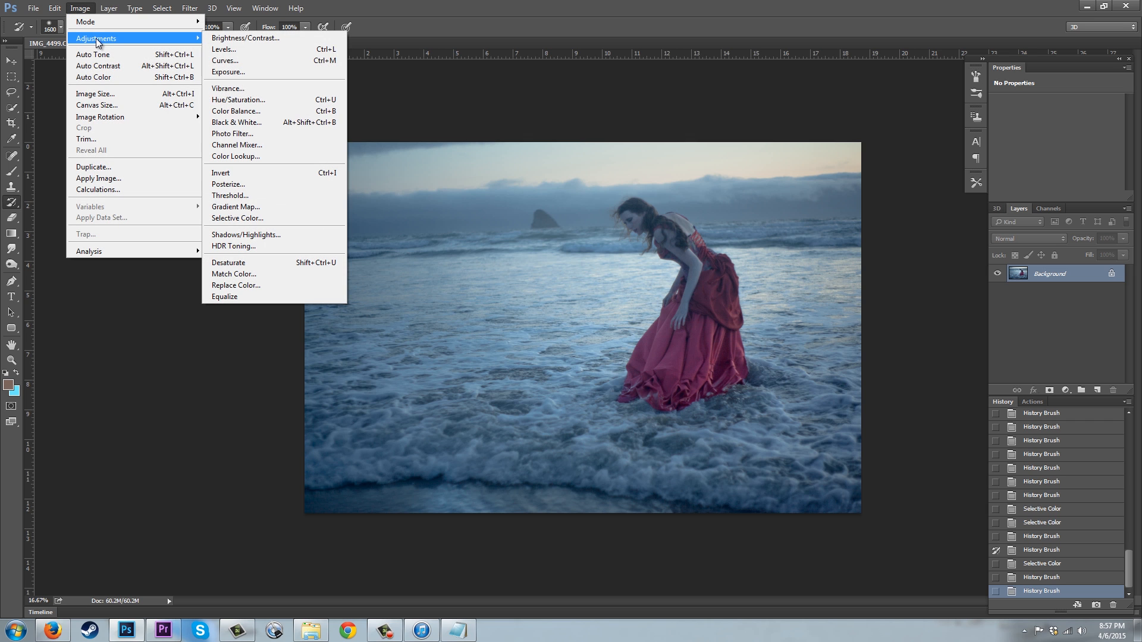
{"action": "left_click", "coordinate": [244, 219]}
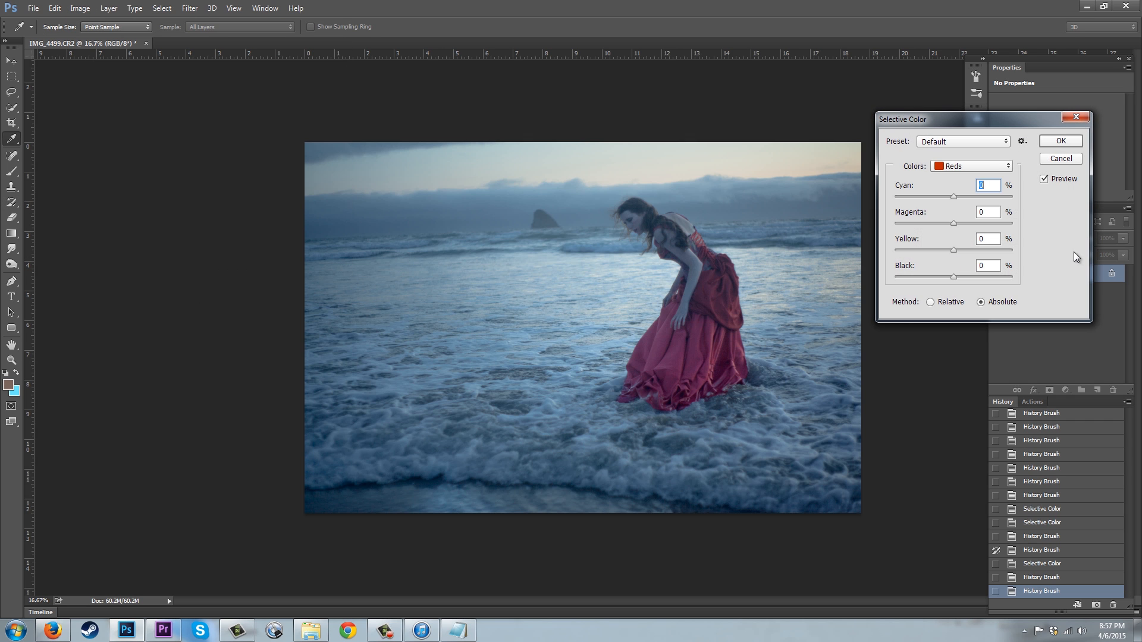
{"action": "left_click", "coordinate": [1007, 168]}
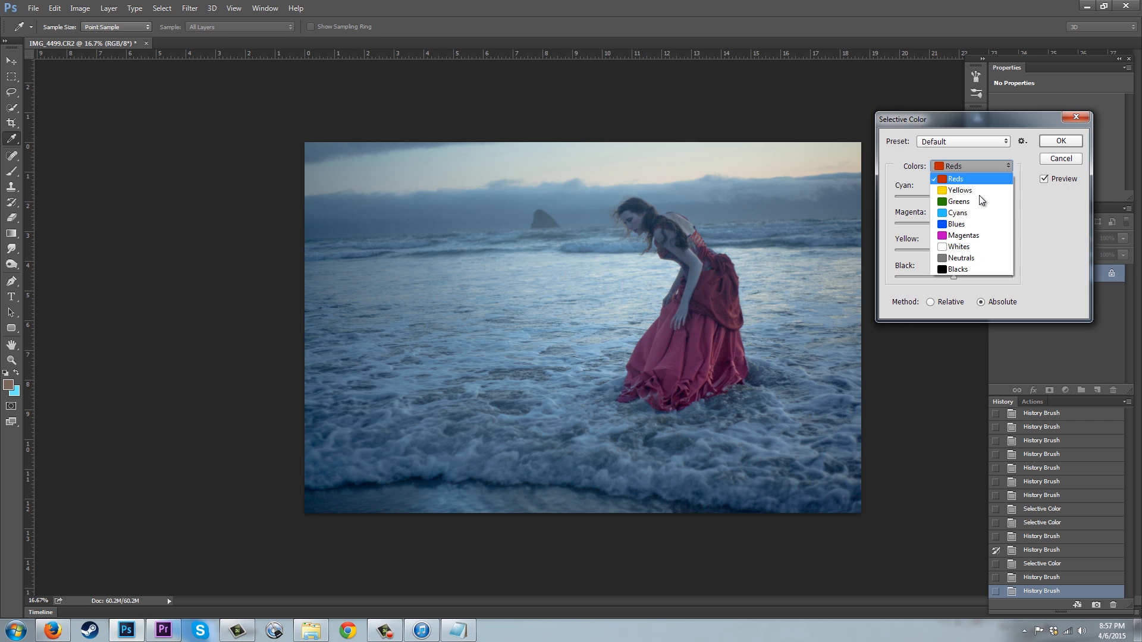
{"action": "left_click", "coordinate": [955, 245]}
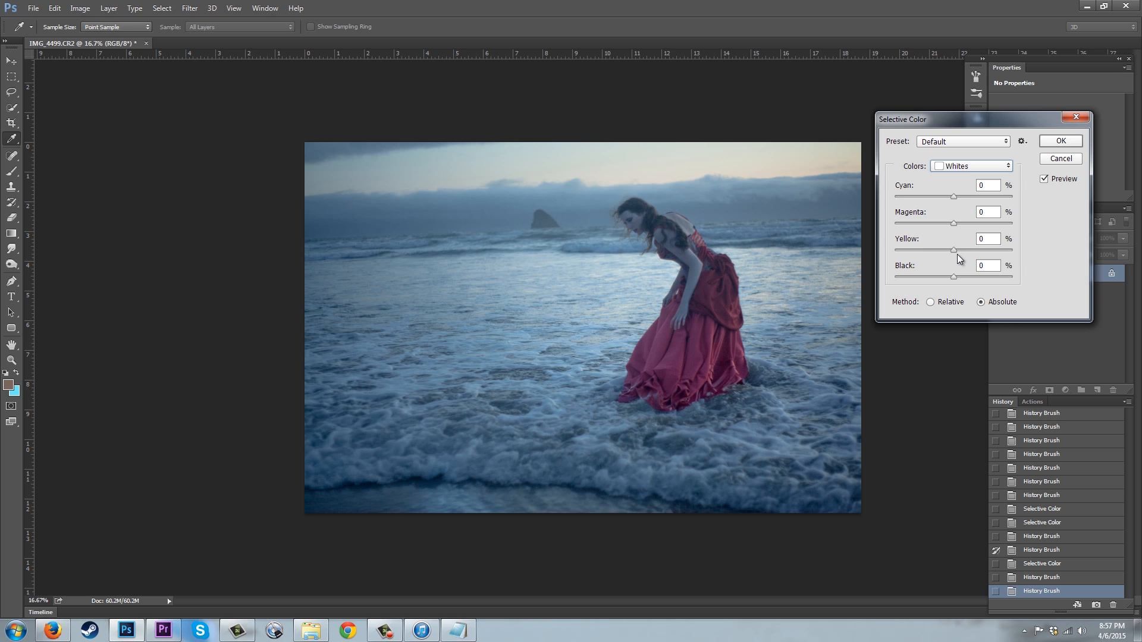
{"action": "left_click_drag", "start_coordinate": [954, 252], "coordinate": [958, 251]}
{"action": "left_click_drag", "start_coordinate": [955, 223], "coordinate": [954, 225]}
{"action": "left_click", "coordinate": [953, 196]}
{"action": "left_click_drag", "start_coordinate": [954, 277], "coordinate": [964, 253]}
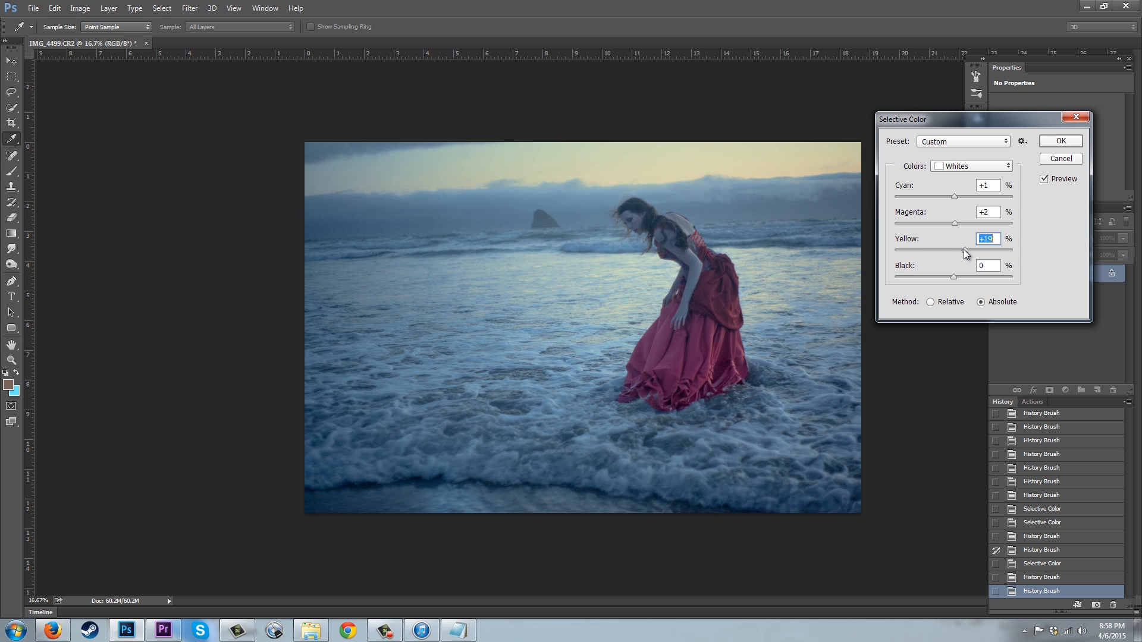
Fine-tune the Yellow, Magenta, Cyan and Black amounts of the Neutrals in the Selective Color adjustment
{"action": "left_click", "coordinate": [984, 166]}
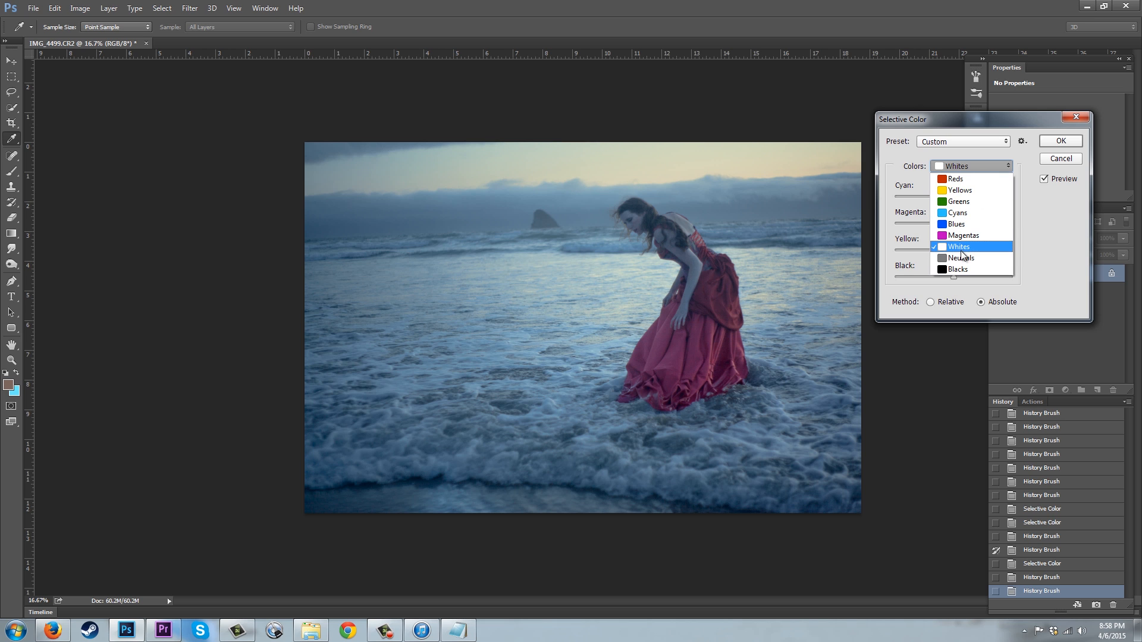
{"action": "left_click", "coordinate": [959, 262]}
{"action": "left_click_drag", "start_coordinate": [953, 250], "coordinate": [948, 250]}
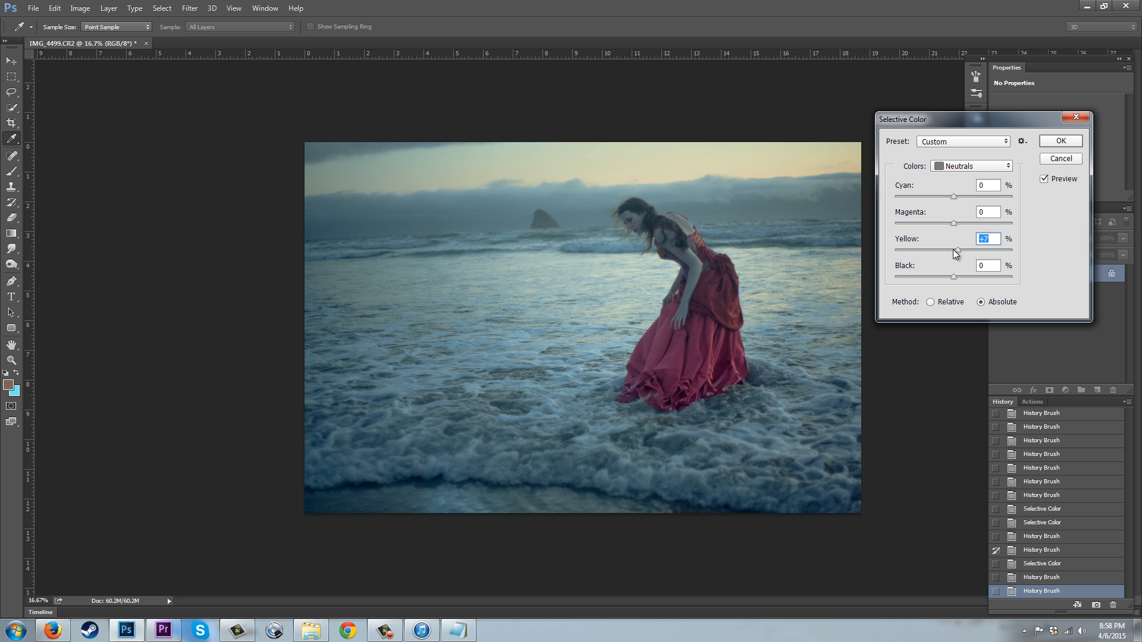
{"action": "left_click_drag", "start_coordinate": [954, 224], "coordinate": [950, 223]}
{"action": "left_click_drag", "start_coordinate": [955, 198], "coordinate": [953, 198]}
{"action": "left_click_drag", "start_coordinate": [955, 278], "coordinate": [953, 278]}
Fine-tune the Blacks in the Selective Color adjustment with small changes to the Black, Yellow and Cyan amounts
{"action": "left_click", "coordinate": [1006, 169]}
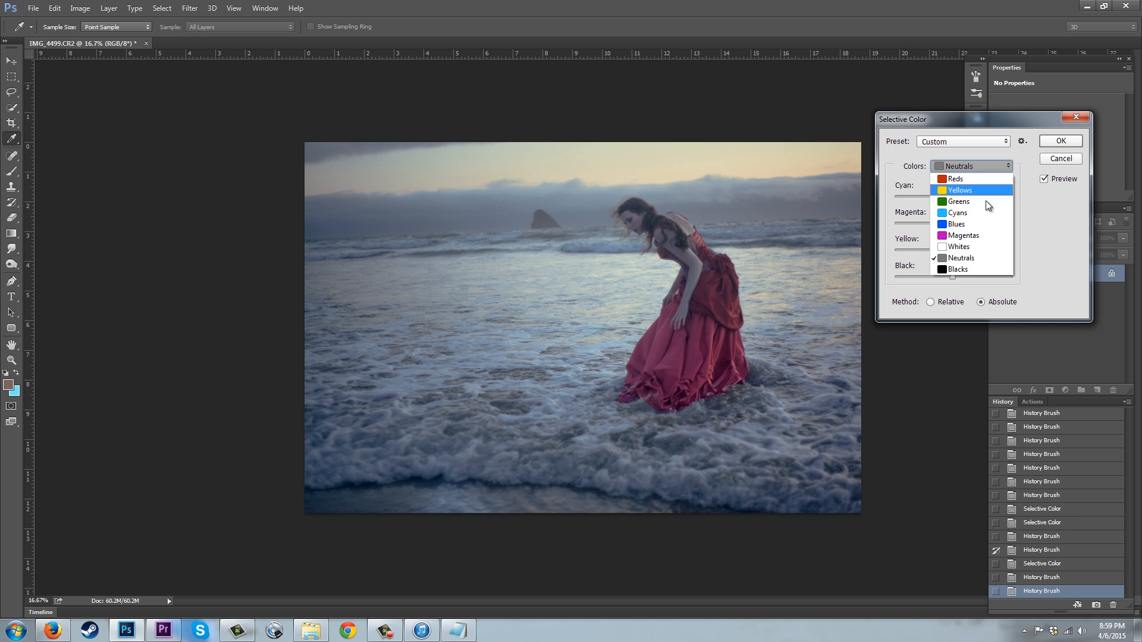
{"action": "left_click", "coordinate": [956, 268]}
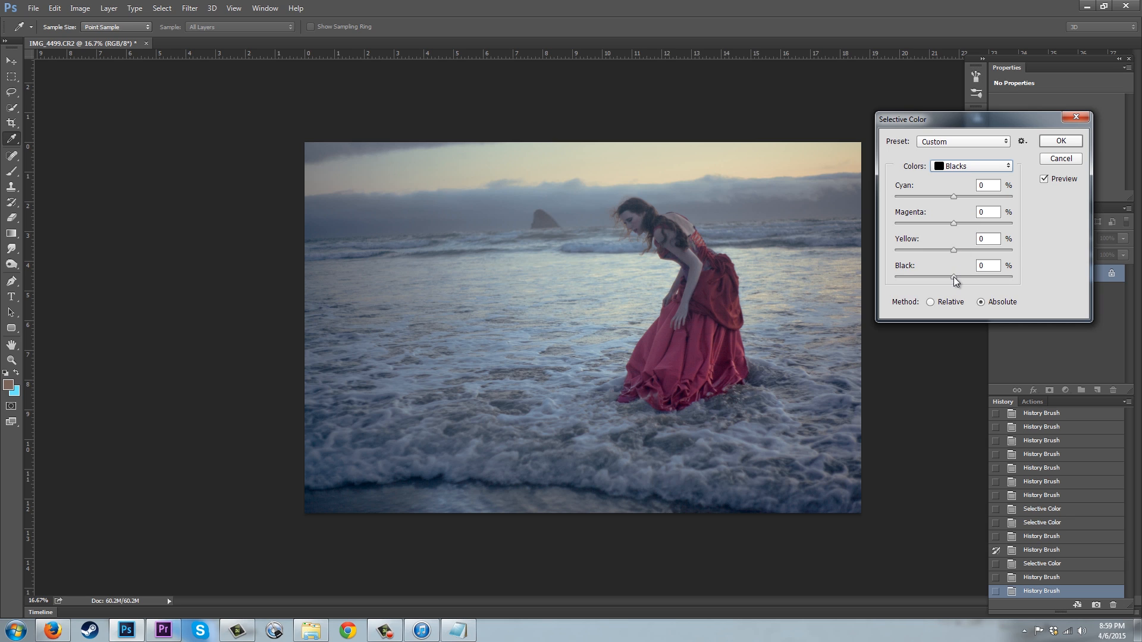
{"action": "left_click_drag", "start_coordinate": [954, 277], "coordinate": [958, 277]}
{"action": "left_click_drag", "start_coordinate": [958, 277], "coordinate": [954, 277]}
{"action": "left_click_drag", "start_coordinate": [954, 248], "coordinate": [952, 195]}
Set the Yellows to Magenta +14 and Black +14, and raise their Yellow amount above +53 together with Cyan
{"action": "left_click", "coordinate": [972, 166]}
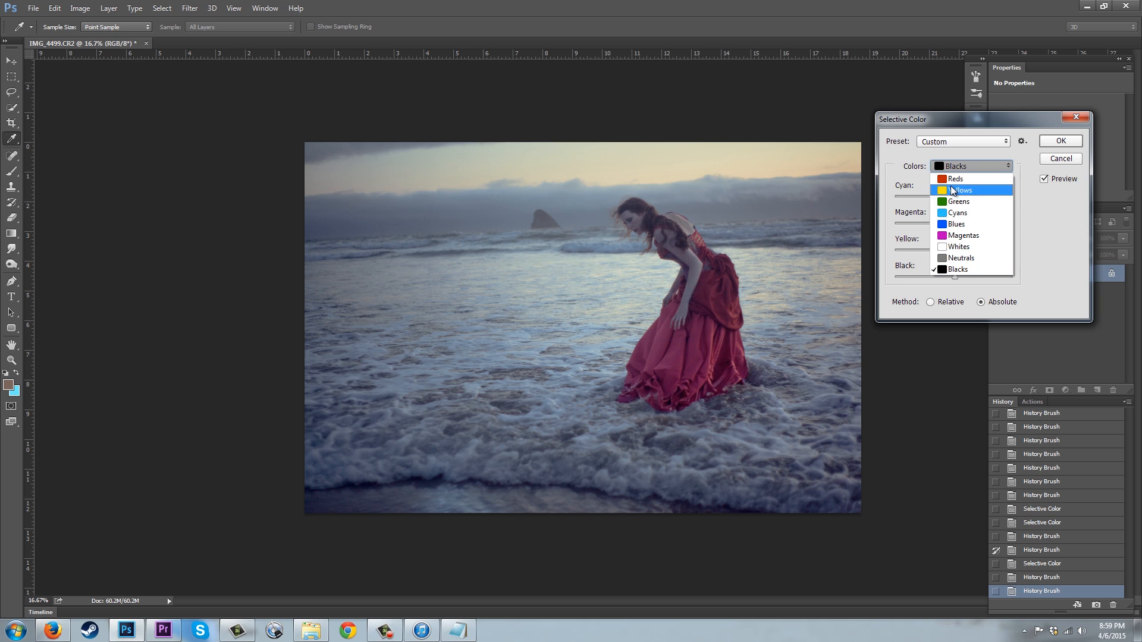
{"action": "left_click", "coordinate": [952, 190]}
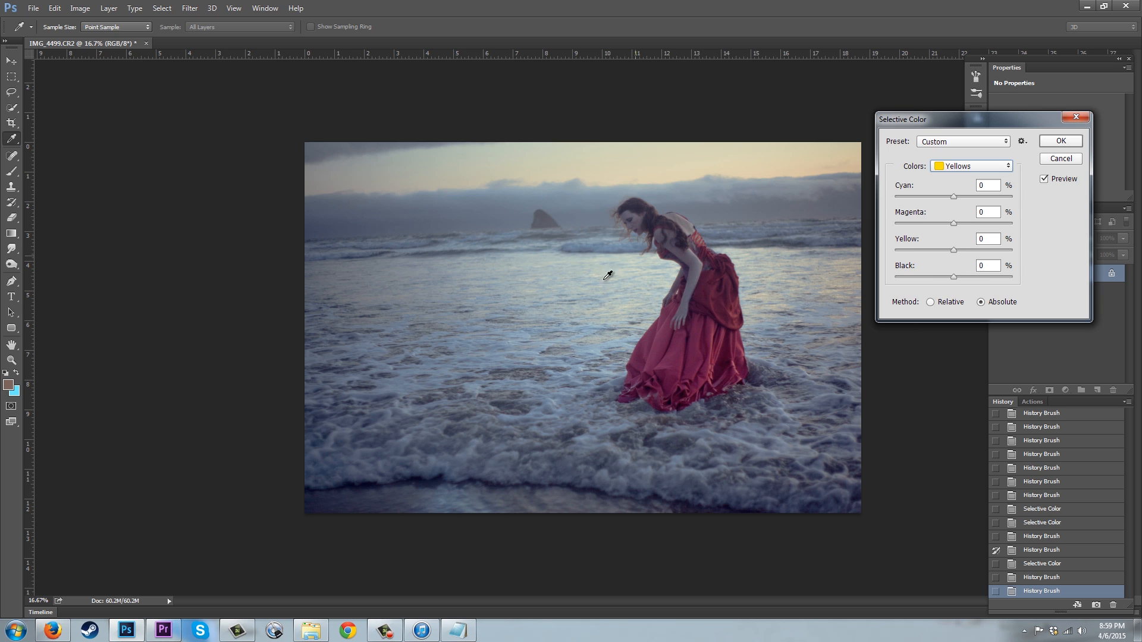
{"action": "left_click_drag", "start_coordinate": [956, 279], "coordinate": [960, 279]}
{"action": "left_click_drag", "start_coordinate": [955, 251], "coordinate": [932, 251]}
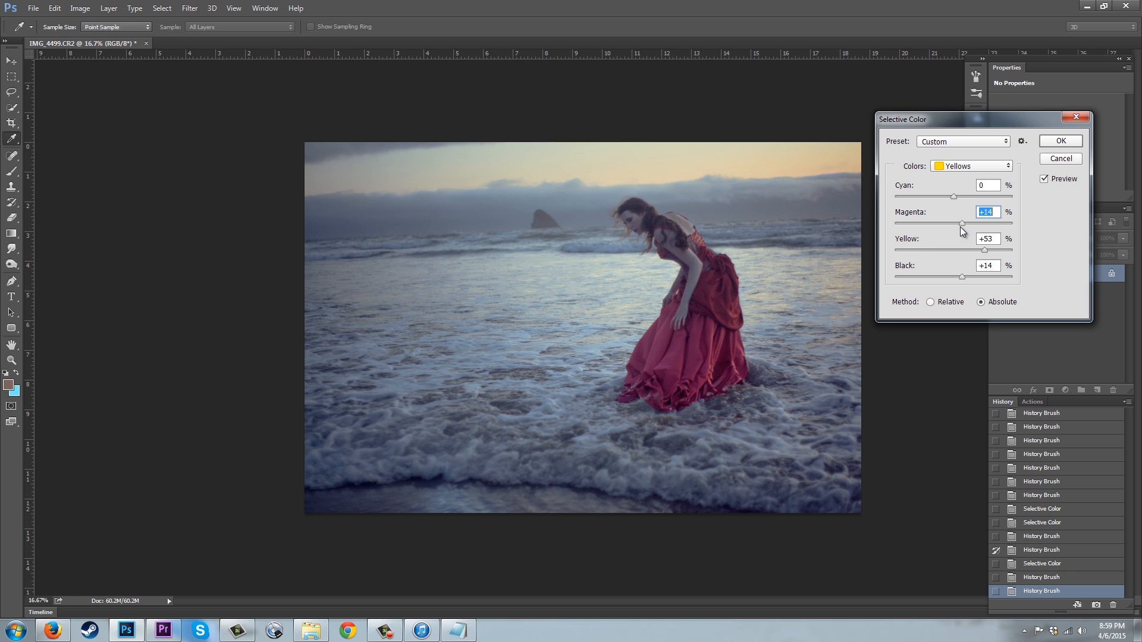
{"action": "left_click_drag", "start_coordinate": [954, 196], "coordinate": [964, 196]}
{"action": "left_click_drag", "start_coordinate": [985, 250], "coordinate": [1007, 251]}
Set the Cyans to Cyan -17, Magenta -47, Yellow -31 and Black 0 in the Selective Color adjustment
{"action": "left_click", "coordinate": [978, 166]}
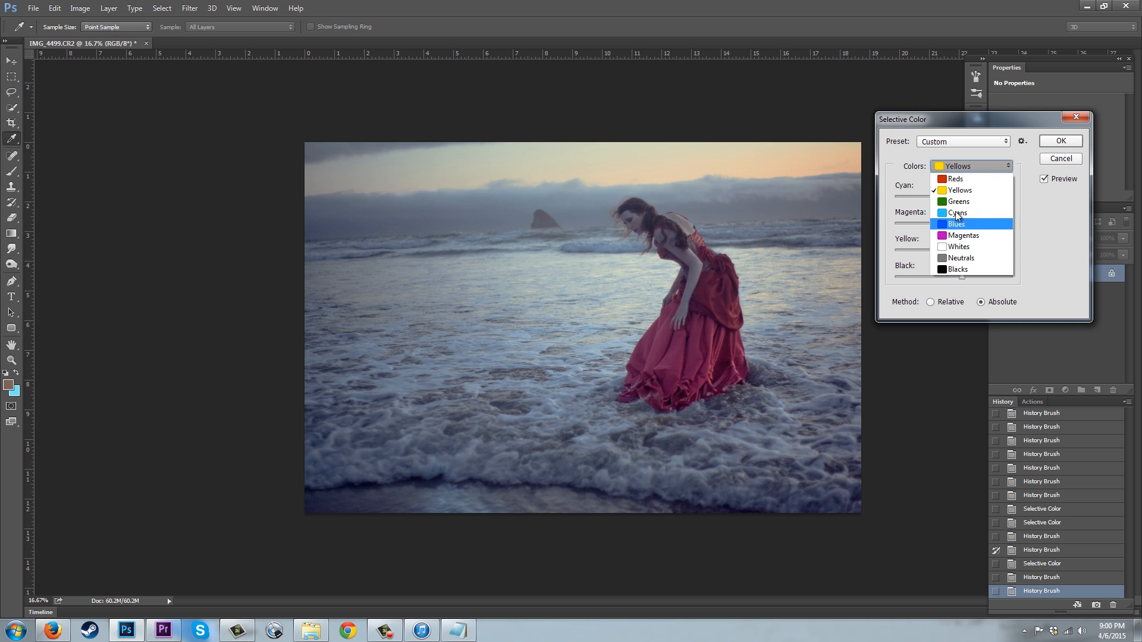
{"action": "left_click", "coordinate": [968, 218]}
{"action": "mouse_move", "coordinate": [954, 255]}
{"action": "left_mouse_down"}
{"action": "mouse_move", "coordinate": [983, 253]}
{"action": "mouse_move", "coordinate": [947, 241]}
{"action": "left_mouse_up"}
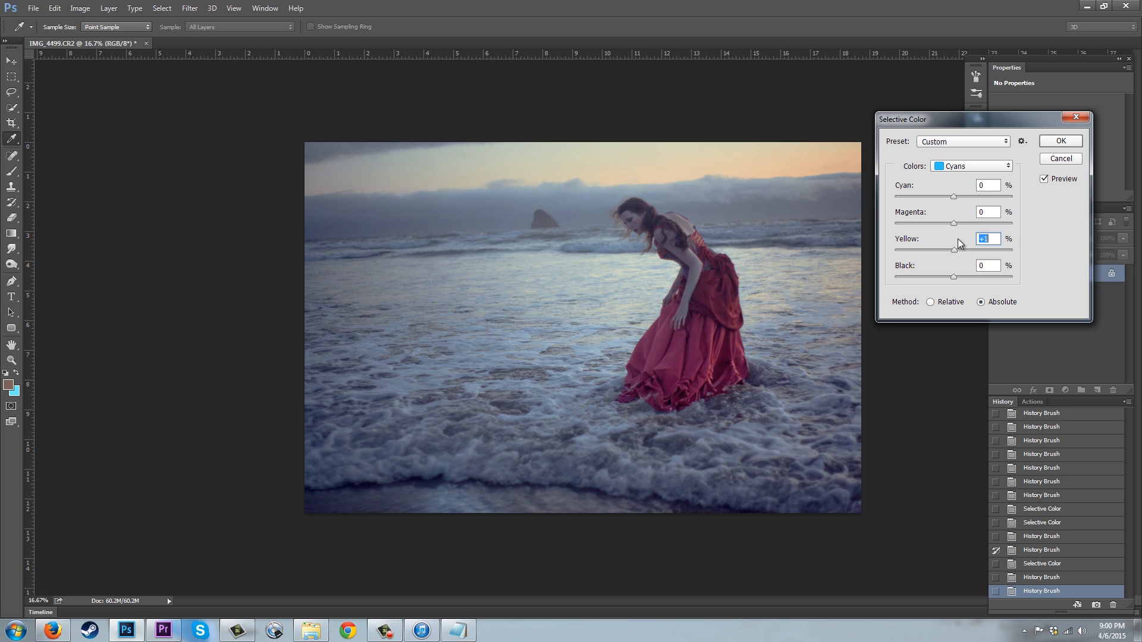
{"action": "mouse_move", "coordinate": [961, 251]}
{"action": "left_mouse_down"}
{"action": "mouse_move", "coordinate": [934, 257]}
{"action": "mouse_move", "coordinate": [946, 255]}
{"action": "left_mouse_up"}
{"action": "left_click_drag", "start_coordinate": [955, 197], "coordinate": [926, 224]}
{"action": "left_click_drag", "start_coordinate": [944, 250], "coordinate": [953, 277]}
{"action": "left_click", "coordinate": [943, 198]}
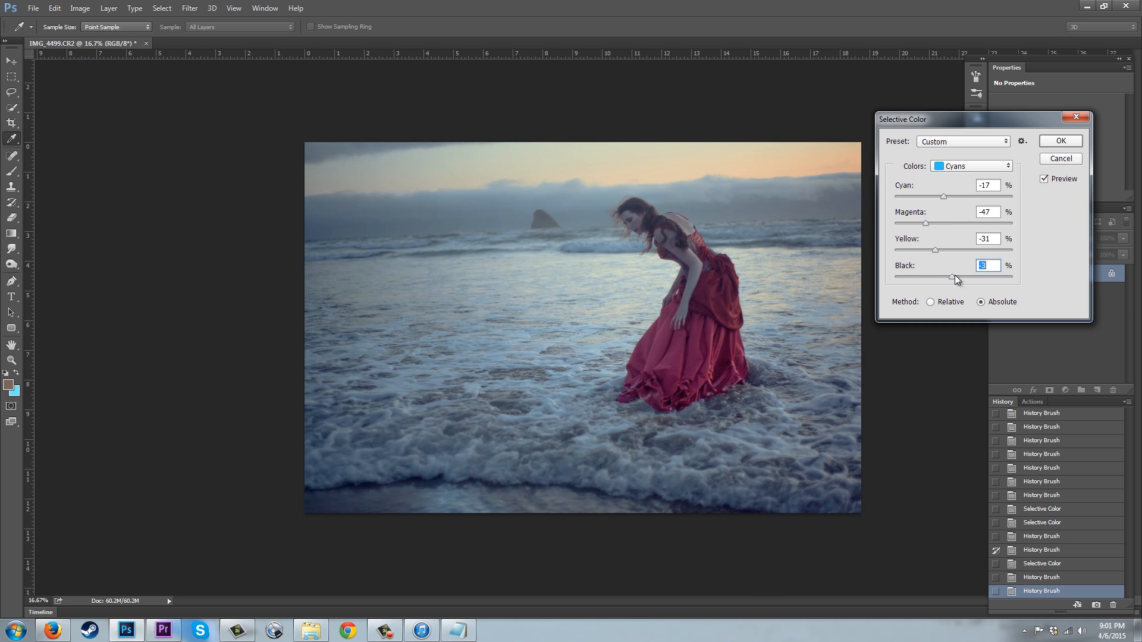
Compare the photo with and without the preview and apply the Selective Color adjustment
{"action": "left_click", "coordinate": [1045, 179]}
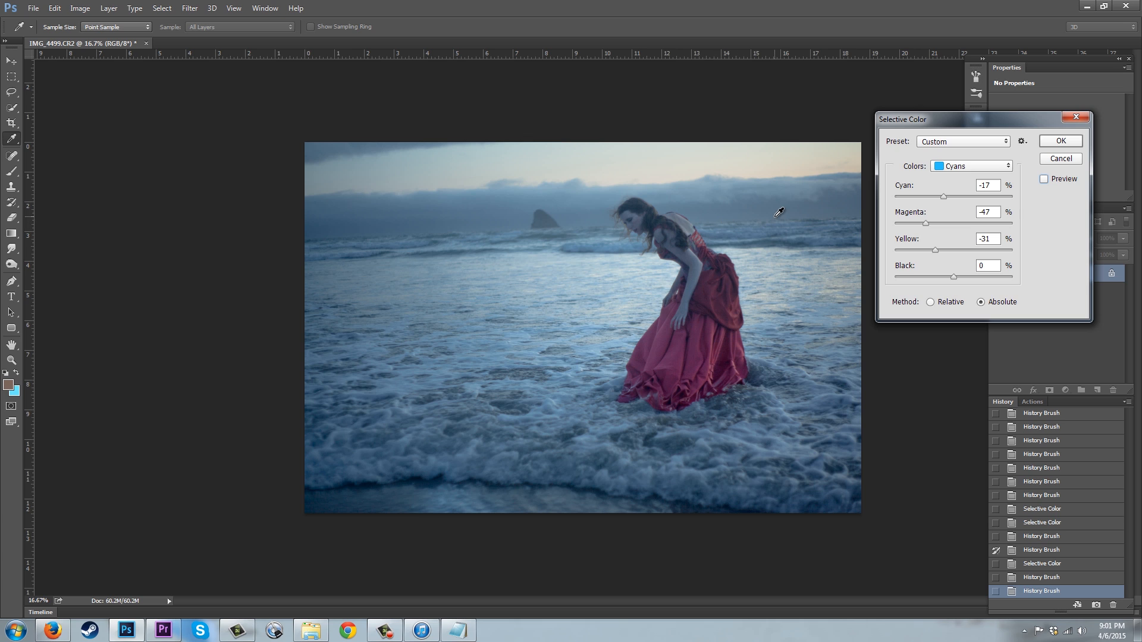
{"action": "left_click", "coordinate": [1046, 179]}
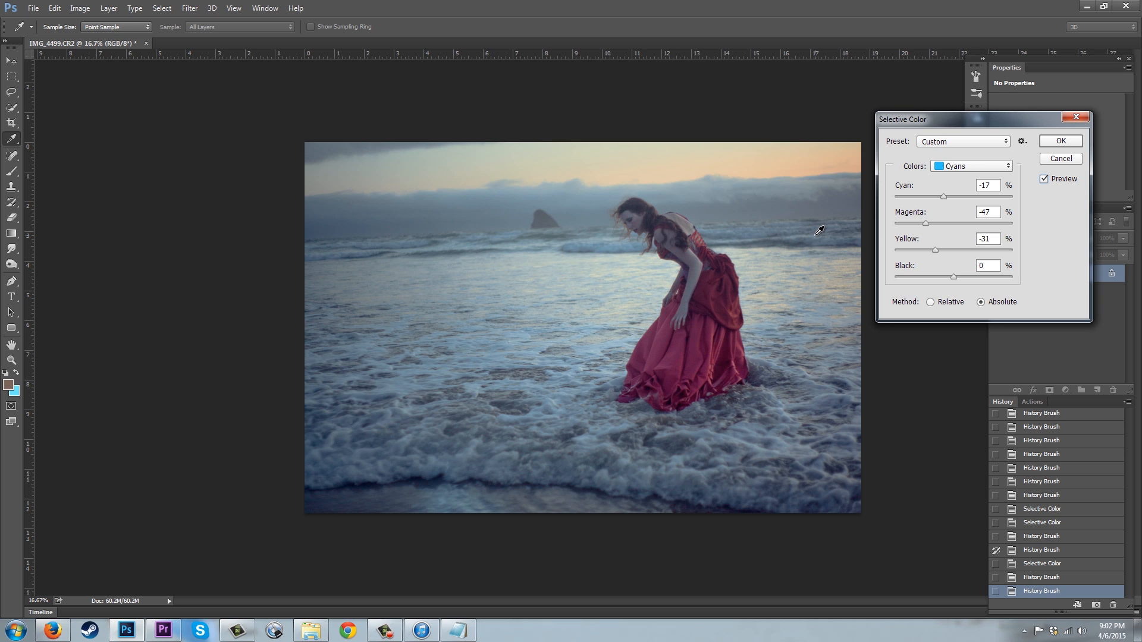
{"action": "left_click", "coordinate": [1064, 142]}
Start a Color Balance adjustment, set the Highlights to Yellow-Blue -18, and compare the photo with and without the preview
{"action": "left_click", "coordinate": [91, 8]}
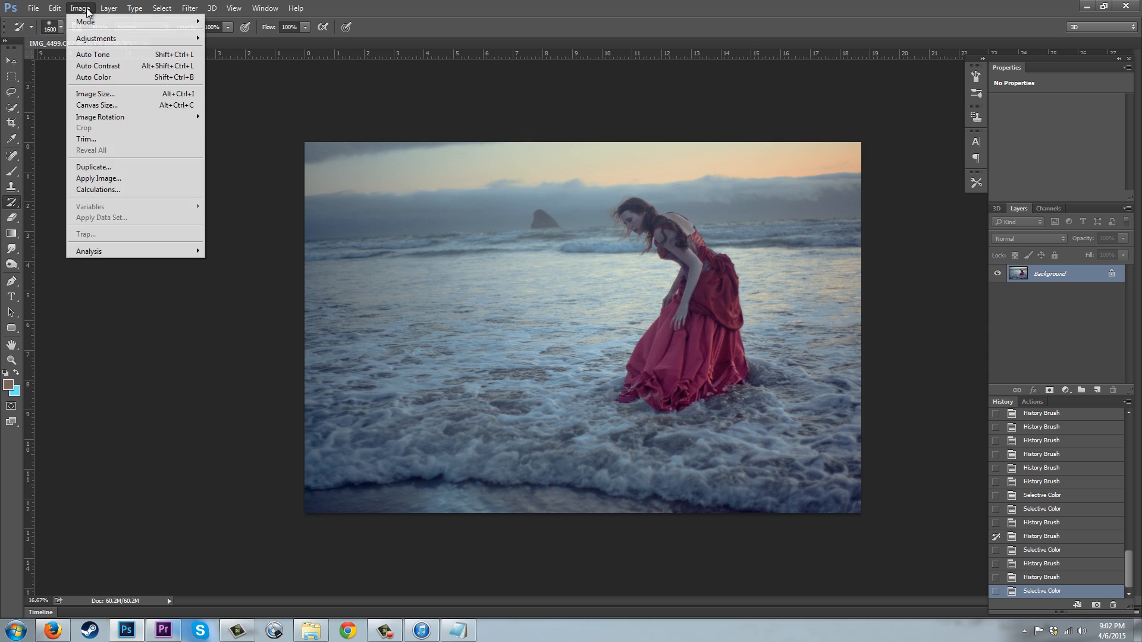
{"action": "mouse_move", "coordinate": [134, 42]}
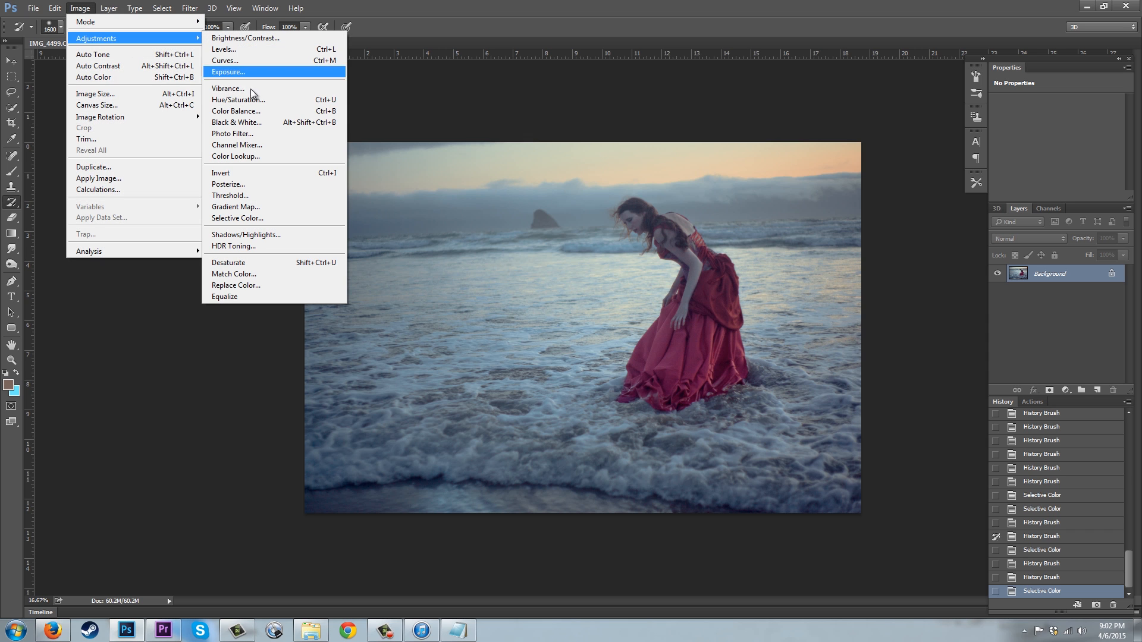
{"action": "left_click", "coordinate": [238, 111]}
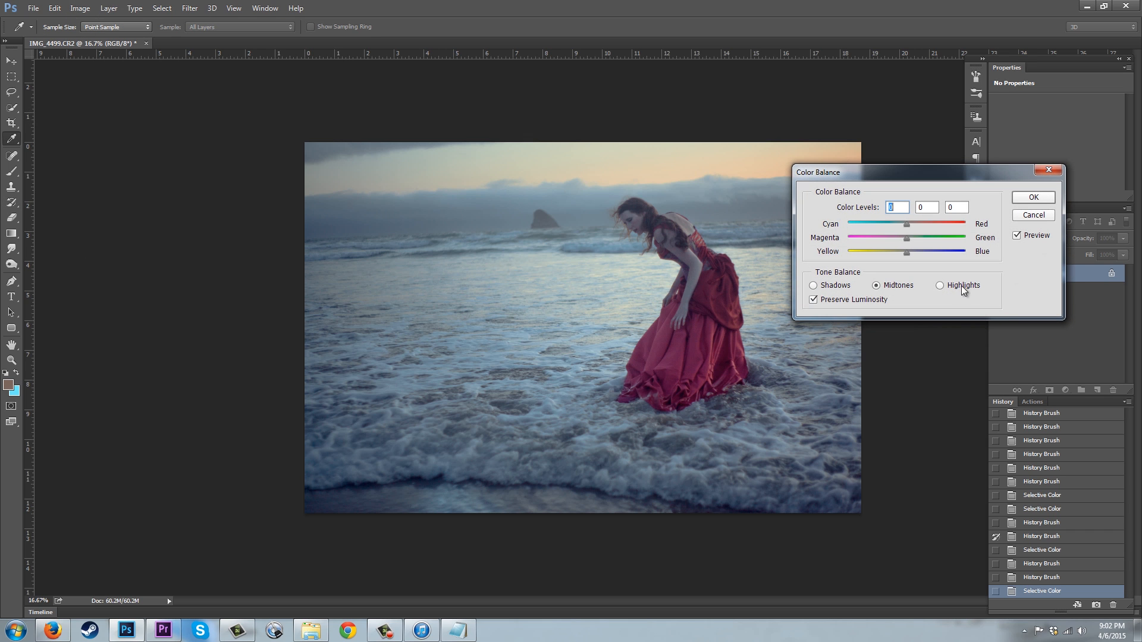
{"action": "left_click", "coordinate": [940, 286]}
{"action": "left_click_drag", "start_coordinate": [924, 178], "coordinate": [985, 151]}
{"action": "left_click_drag", "start_coordinate": [967, 227], "coordinate": [953, 228]}
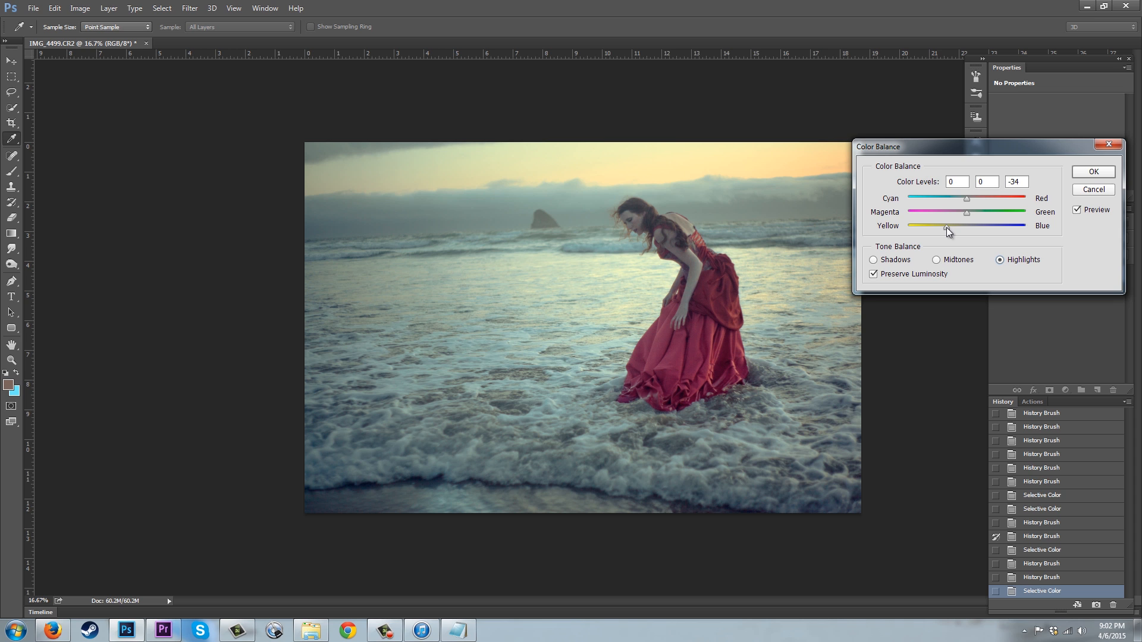
{"action": "mouse_move", "coordinate": [952, 228]}
{"action": "left_mouse_down"}
{"action": "mouse_move", "coordinate": [967, 224]}
{"action": "mouse_move", "coordinate": [956, 224]}
{"action": "left_mouse_up"}
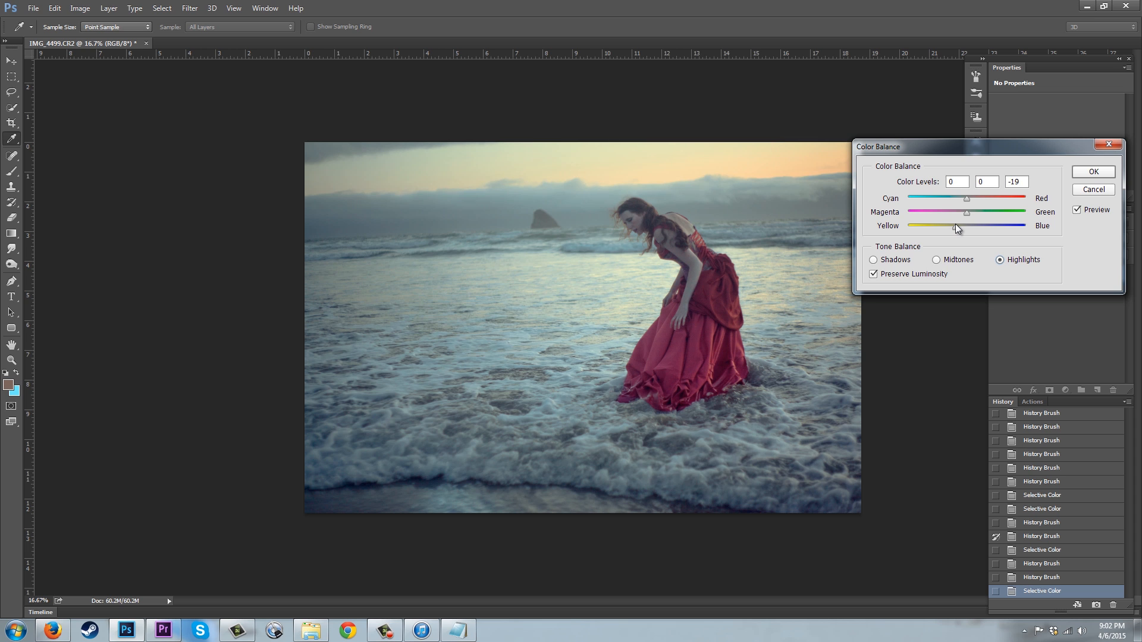
{"action": "left_click", "coordinate": [1077, 209]}
{"action": "left_click", "coordinate": [1076, 209]}
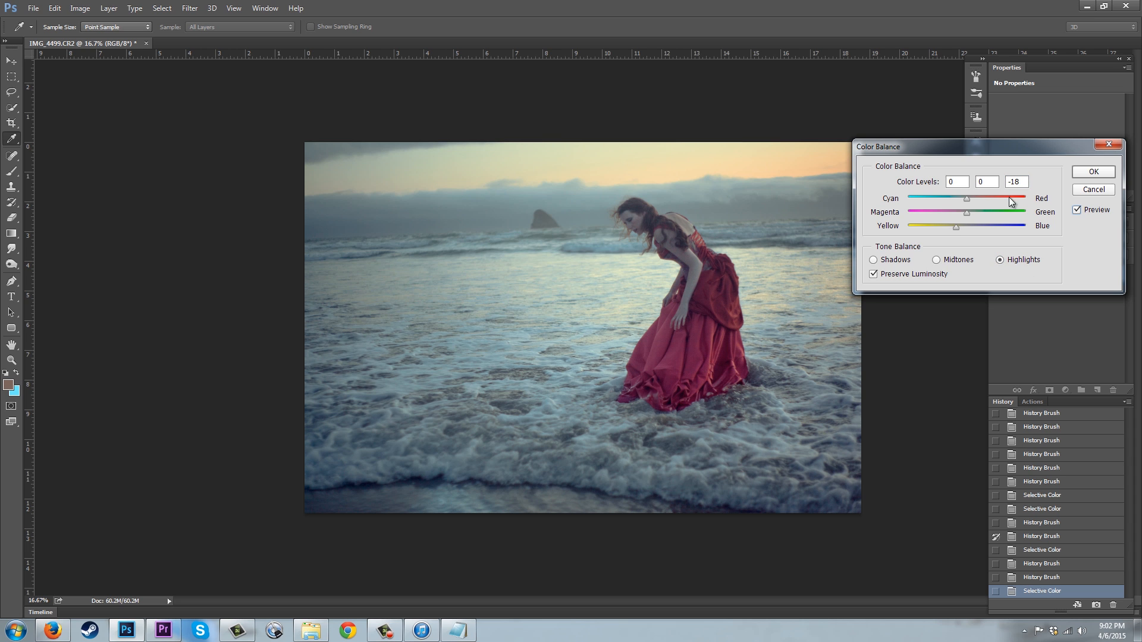
Set the Highlights to Cyan-Red +17 and Yellow-Blue -27 in Color Balance, and compare the result using the preview
{"action": "left_click", "coordinate": [975, 194]}
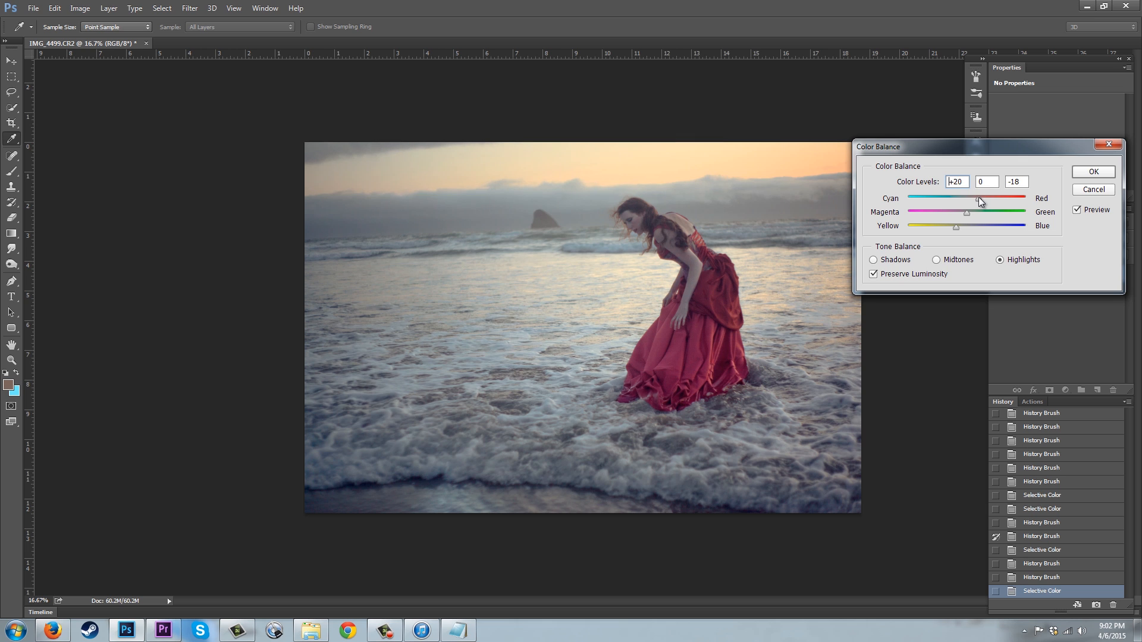
{"action": "left_click_drag", "start_coordinate": [956, 226], "coordinate": [950, 227]}
{"action": "left_click", "coordinate": [1078, 211]}
{"action": "left_click", "coordinate": [1078, 210]}
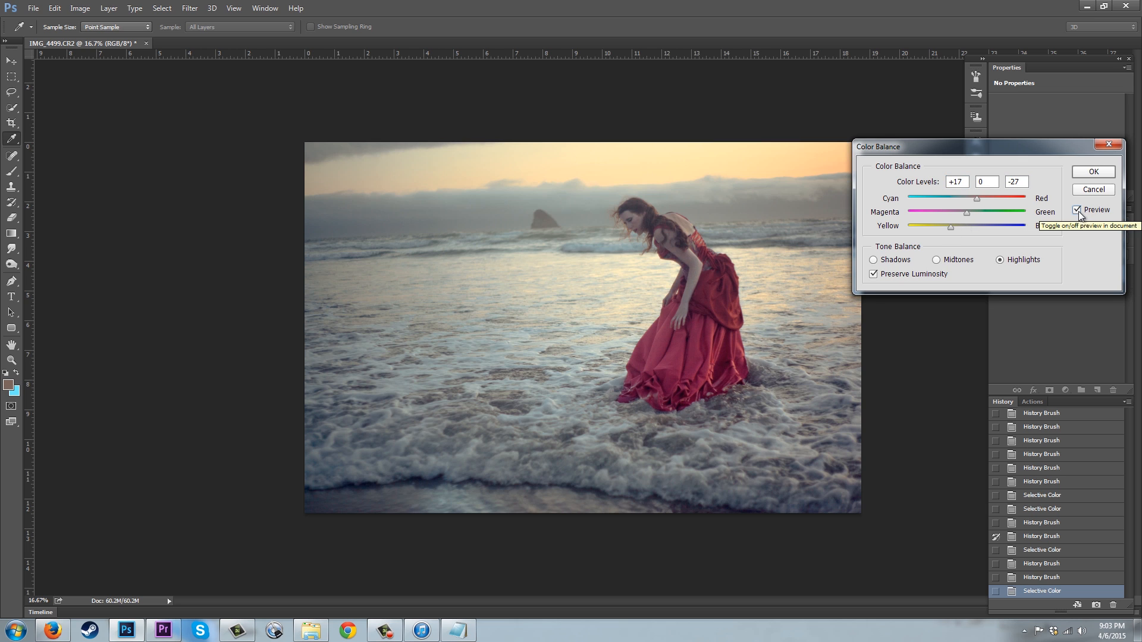
Nudge the Midtones to Cyan-Red -3 and Yellow-Blue +3, and the Shadows to Cyan-Red +1 and Yellow-Blue +2
{"action": "left_click", "coordinate": [937, 260]}
{"action": "left_click_drag", "start_coordinate": [958, 227], "coordinate": [969, 227]}
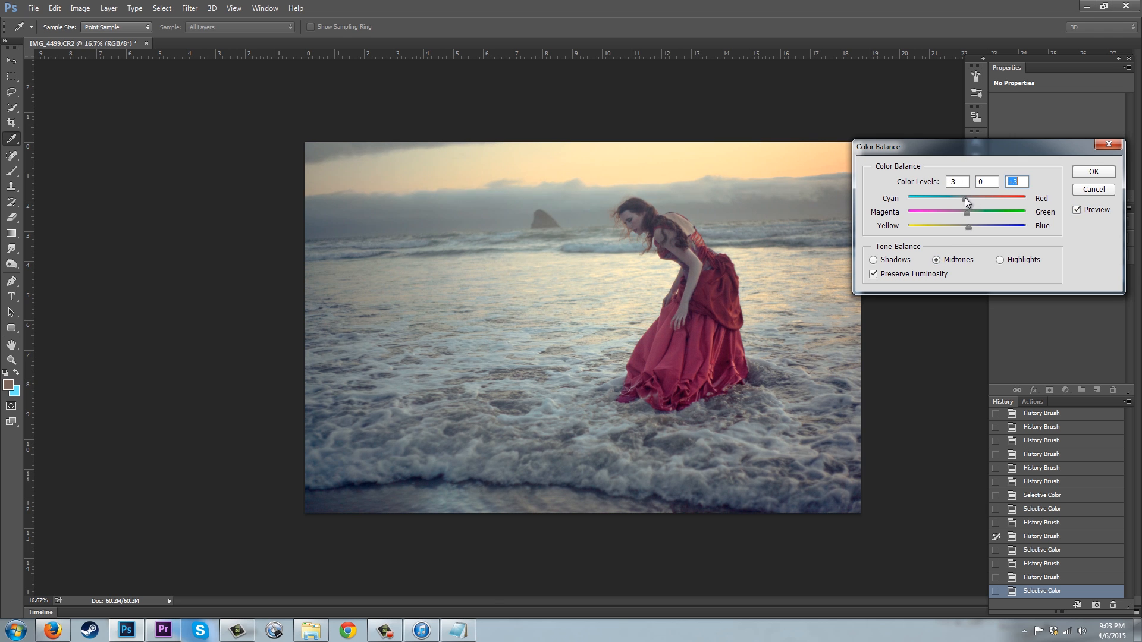
{"action": "left_click", "coordinate": [890, 263]}
{"action": "mouse_move", "coordinate": [966, 227]}
{"action": "left_mouse_down"}
{"action": "mouse_move", "coordinate": [964, 199]}
{"action": "mouse_move", "coordinate": [968, 226]}
{"action": "left_mouse_up"}
{"action": "mouse_move", "coordinate": [978, 141]}
{"action": "left_mouse_down"}
{"action": "mouse_move", "coordinate": [1009, 140]}
{"action": "mouse_move", "coordinate": [992, 138]}
{"action": "left_mouse_up"}
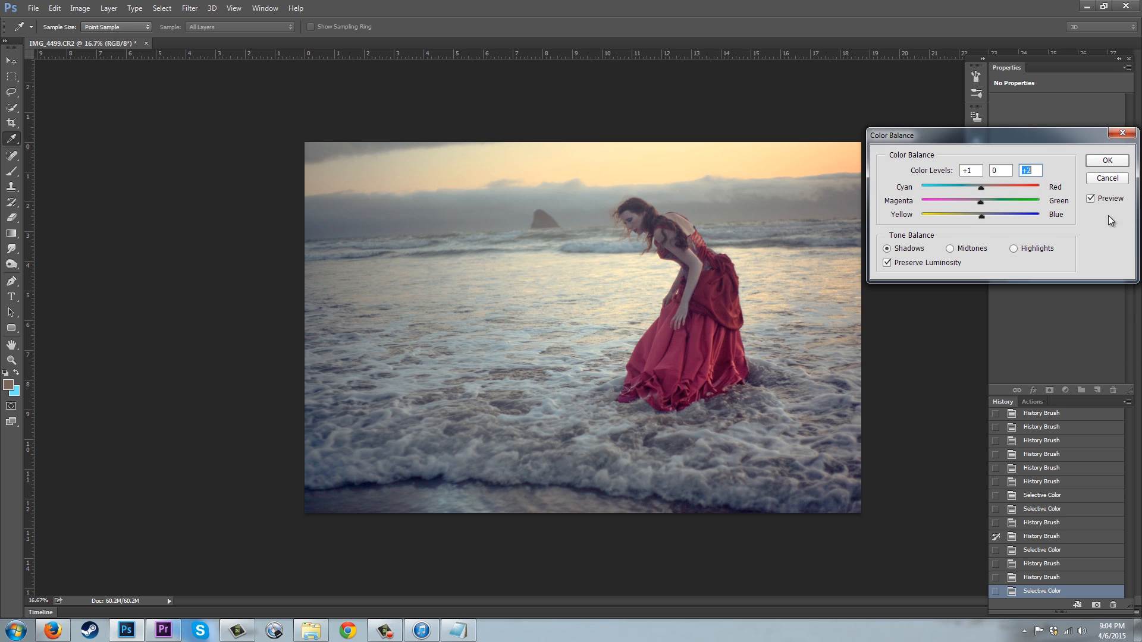
Compare the photo with and without the preview and apply the Color Balance adjustment
{"action": "left_click", "coordinate": [1091, 199]}
{"action": "left_click", "coordinate": [1091, 198]}
{"action": "left_click", "coordinate": [1107, 160]}
Compare the original IMG_4499.CR2 snapshot with the latest Color Balance state in the history
{"action": "left_click_drag", "start_coordinate": [1129, 568], "coordinate": [1139, 420]}
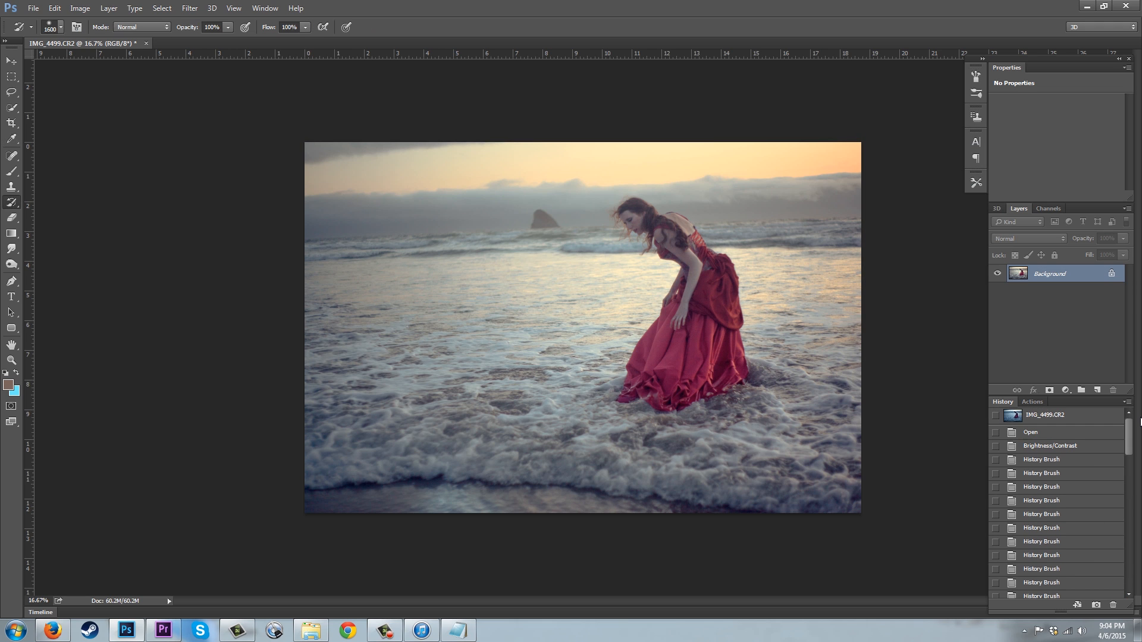
{"action": "left_click", "coordinate": [1038, 417]}
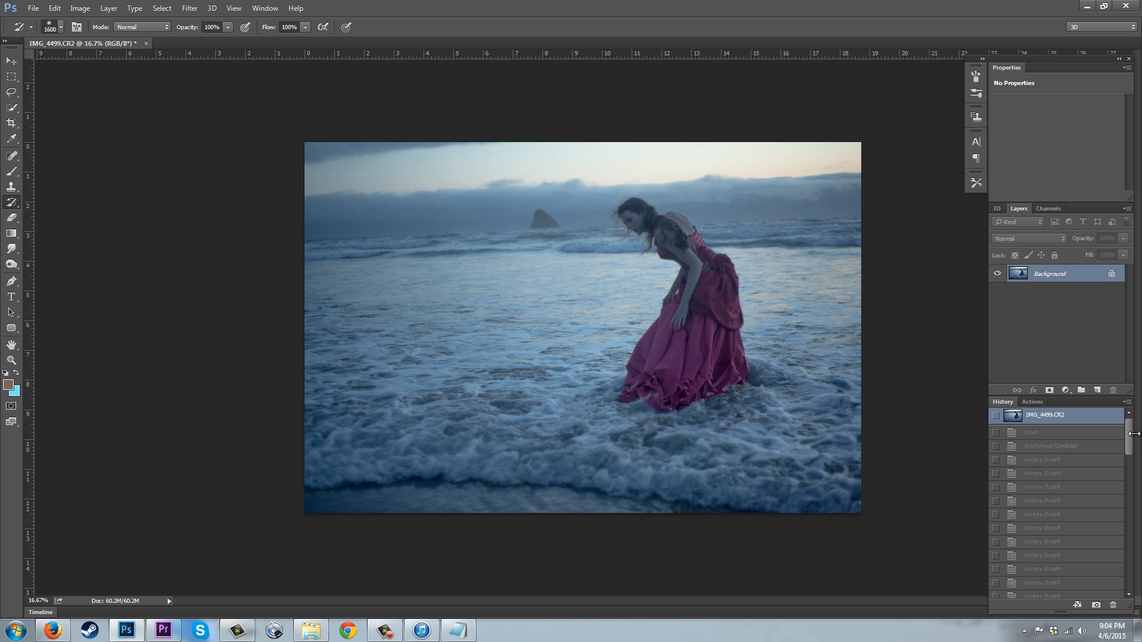
{"action": "left_click_drag", "start_coordinate": [1129, 434], "coordinate": [1130, 586]}
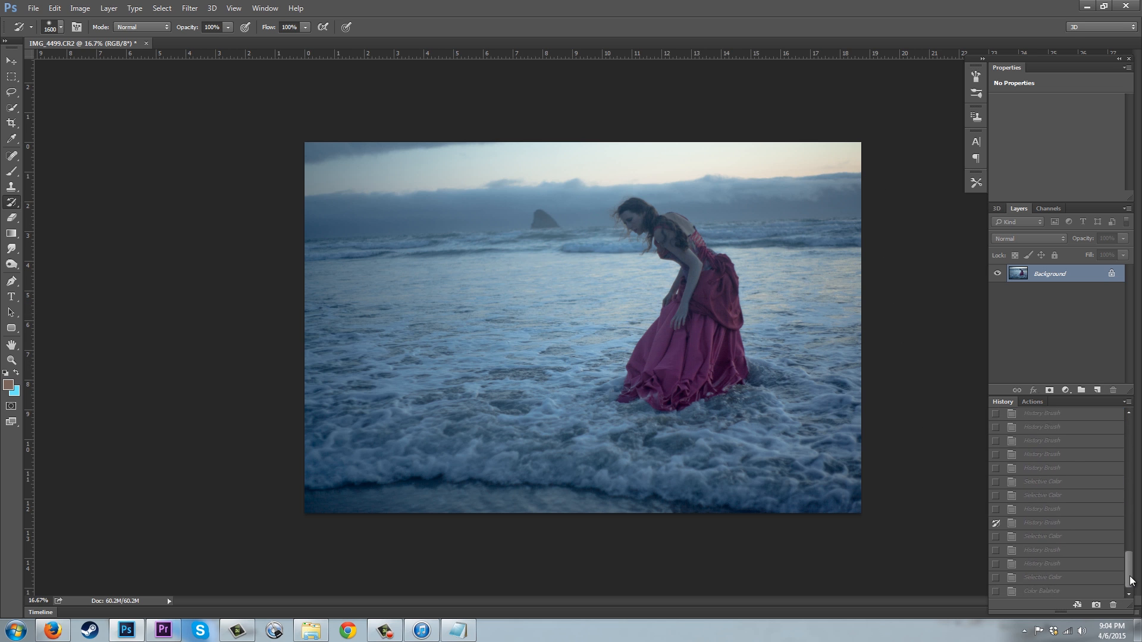
{"action": "left_click", "coordinate": [1073, 591]}
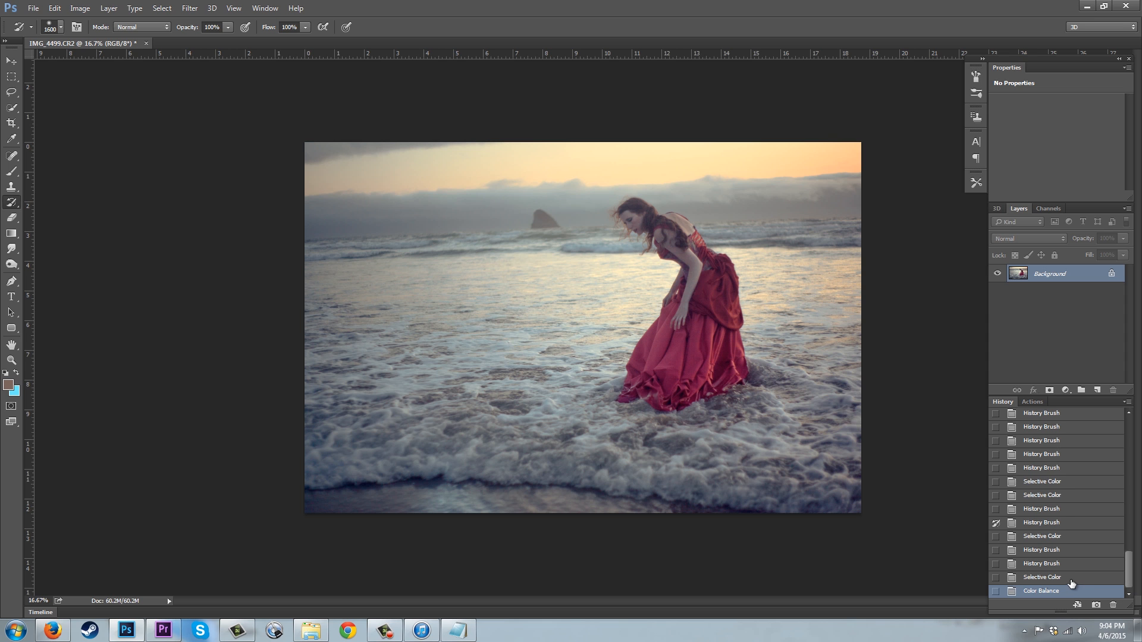
Try small Saturation changes for Master and Yellows in Hue/Saturation, and apply the adjustment with Saturation back at 0
{"action": "left_click", "coordinate": [95, 8]}
{"action": "mouse_move", "coordinate": [149, 38]}
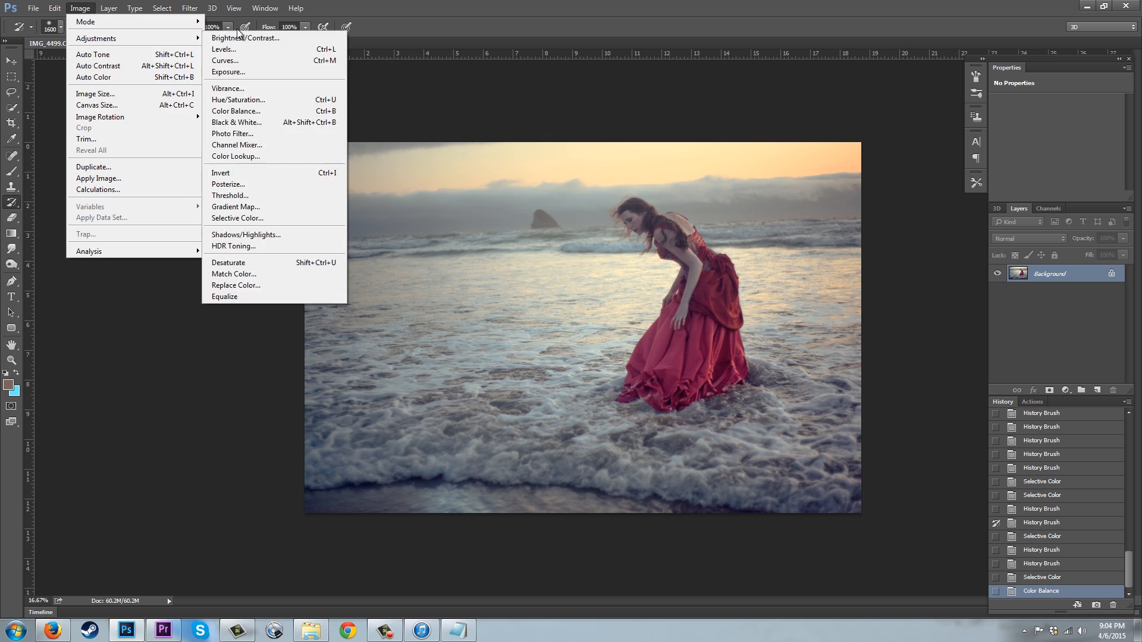
{"action": "left_click", "coordinate": [245, 101]}
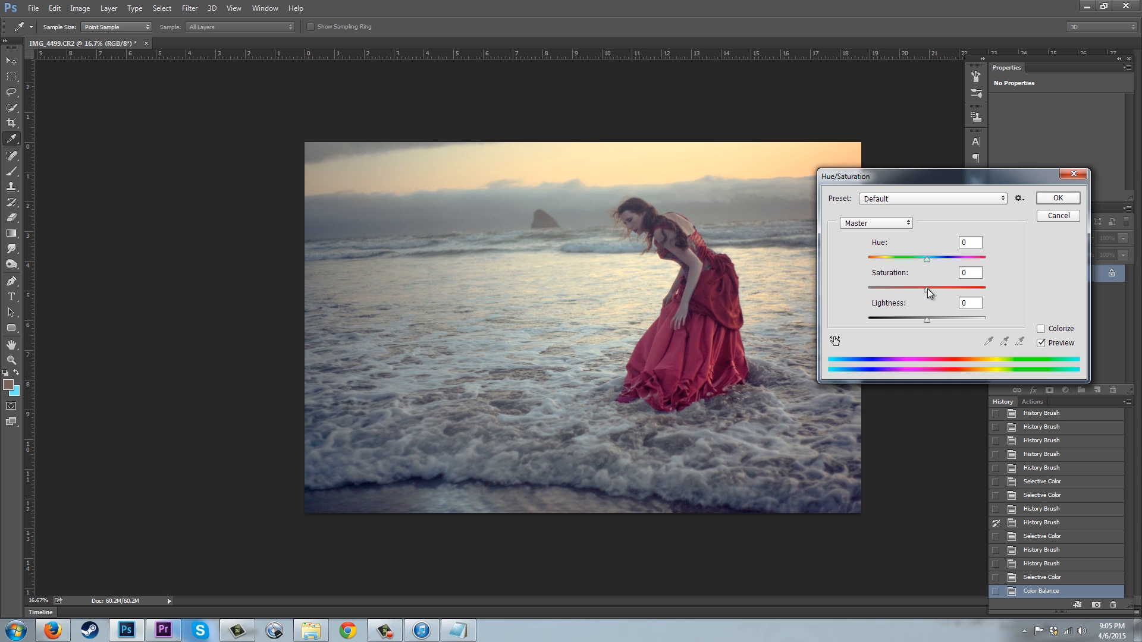
{"action": "mouse_move", "coordinate": [927, 288]}
{"action": "left_mouse_down"}
{"action": "mouse_move", "coordinate": [941, 288]}
{"action": "mouse_move", "coordinate": [929, 289]}
{"action": "left_mouse_up"}
{"action": "left_click_drag", "start_coordinate": [930, 290], "coordinate": [934, 289]}
{"action": "left_click_drag", "start_coordinate": [944, 288], "coordinate": [927, 284]}
{"action": "left_click", "coordinate": [908, 224]}
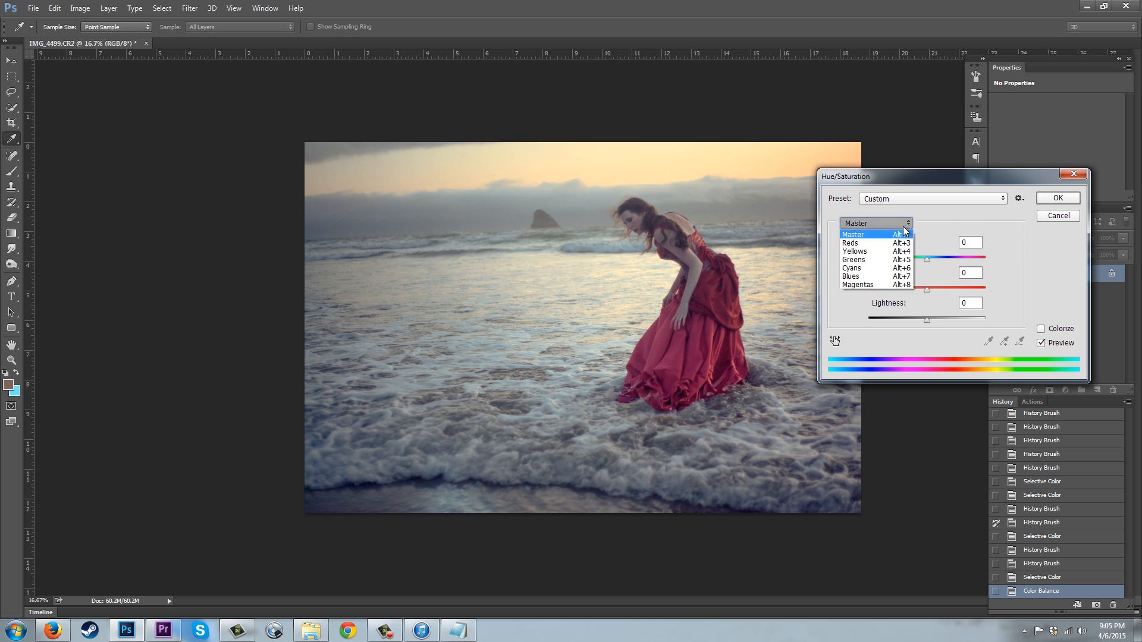
{"action": "left_click", "coordinate": [864, 252]}
{"action": "mouse_move", "coordinate": [926, 289]}
{"action": "left_mouse_down"}
{"action": "mouse_move", "coordinate": [944, 290]}
{"action": "mouse_move", "coordinate": [927, 291]}
{"action": "left_mouse_up"}
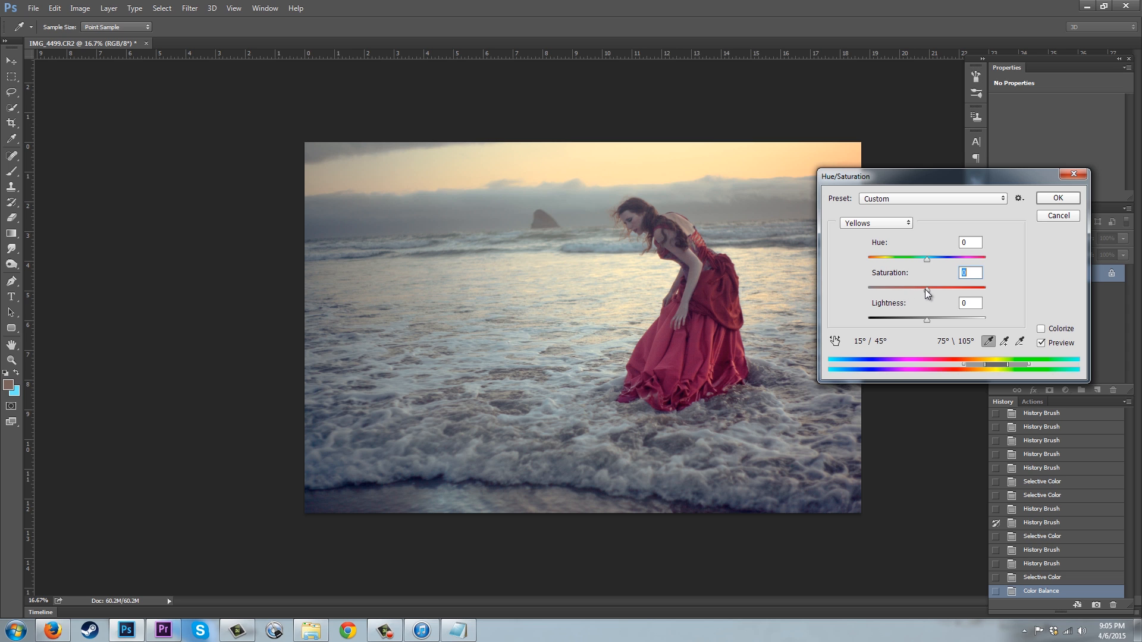
{"action": "left_click", "coordinate": [1059, 198]}
Try a Brightness/Contrast adjustment with Brightness 5 and Contrast 3, comparing the photo without the preview
{"action": "left_click", "coordinate": [80, 8]}
{"action": "mouse_move", "coordinate": [105, 35]}
{"action": "left_click", "coordinate": [268, 36]}
{"action": "left_click_drag", "start_coordinate": [840, 178], "coordinate": [842, 217]}
{"action": "left_click", "coordinate": [916, 230]}
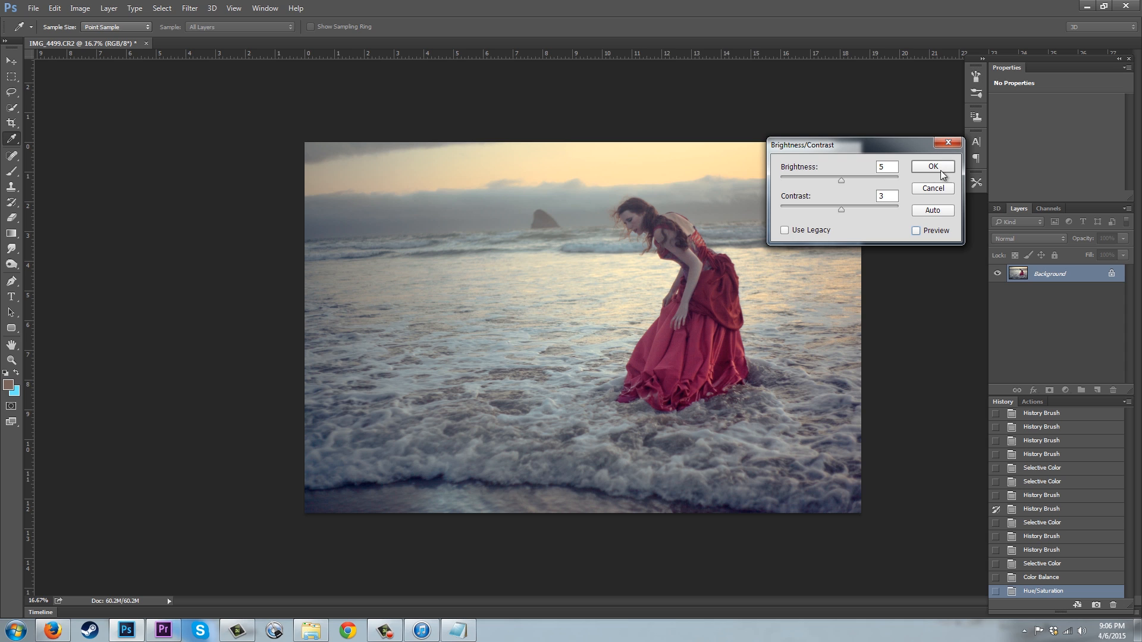
{"action": "left_click", "coordinate": [933, 188]}
{"action": "key", "text": "y"}
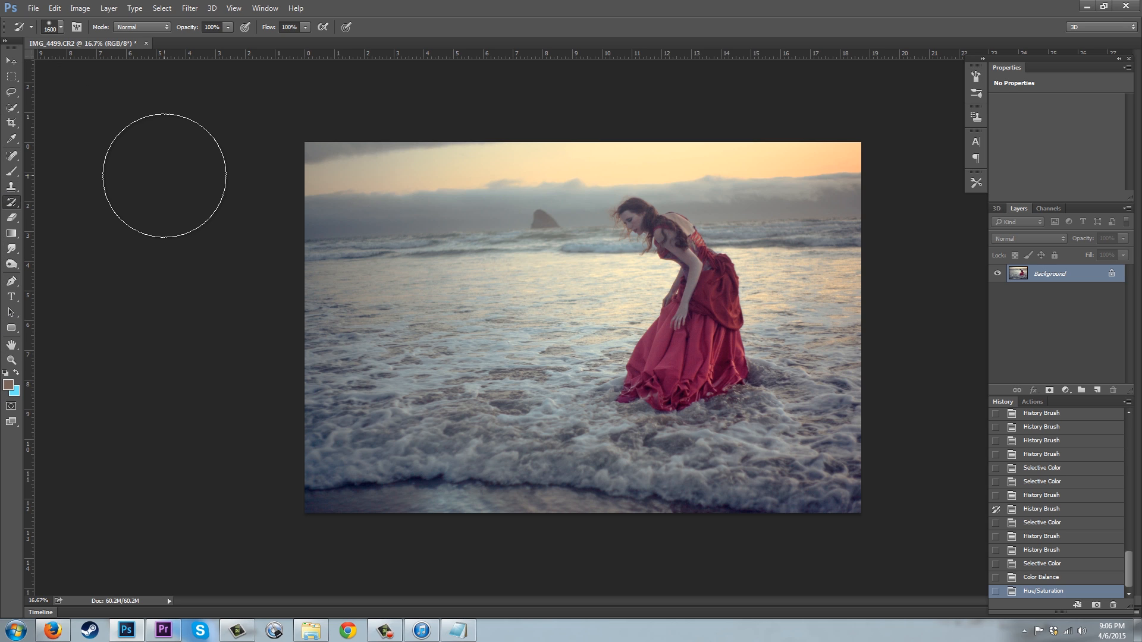
Select the entire canvas and rotate the photo 1.41° clockwise with Free Transform
{"action": "key", "text": "ctrl+a"}
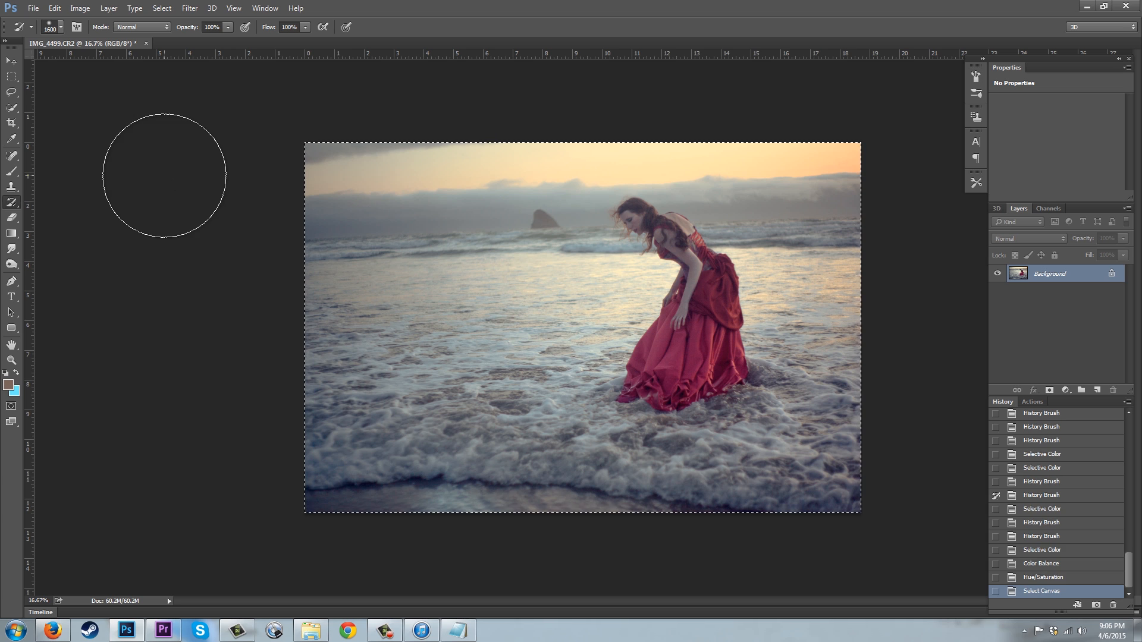
{"action": "key", "text": "ctrl+t"}
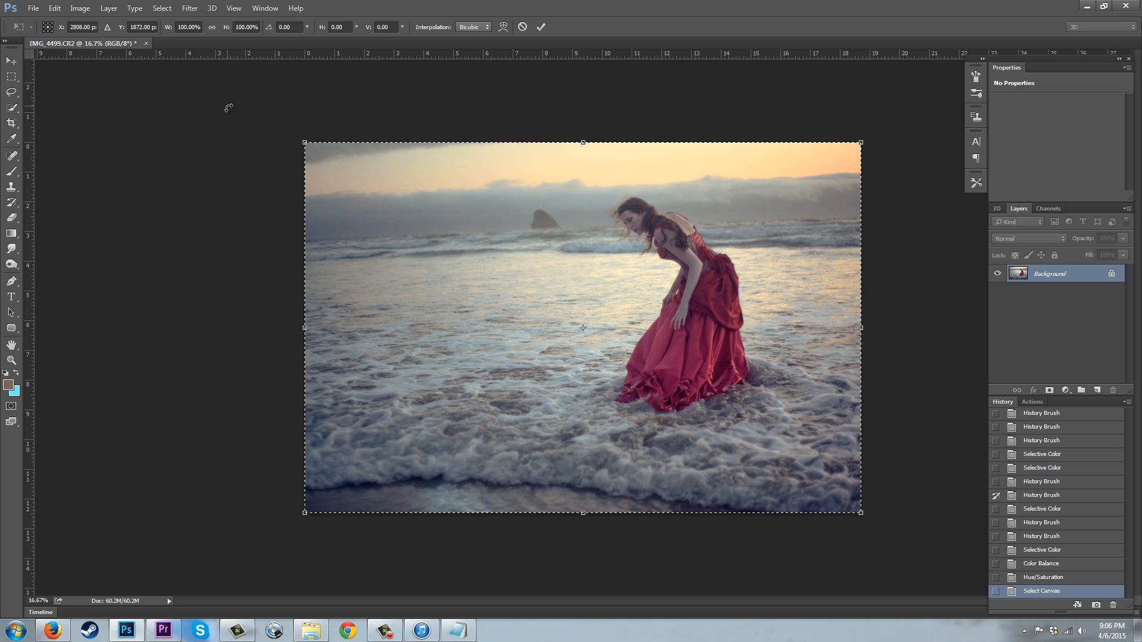
{"action": "left_click_drag", "start_coordinate": [243, 112], "coordinate": [250, 104]}
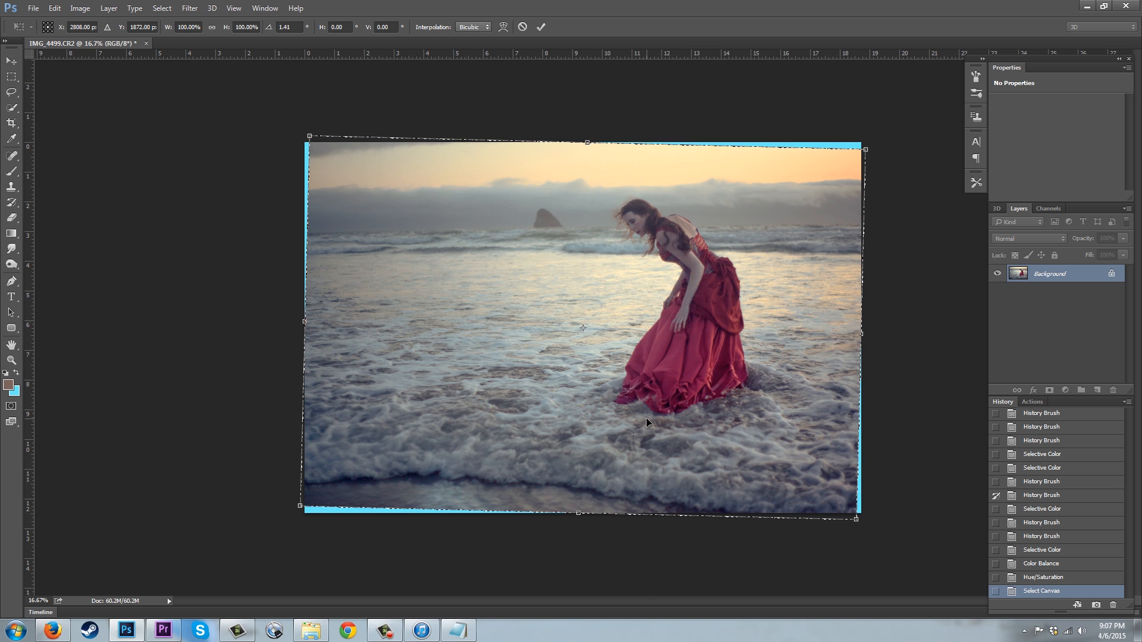
{"action": "key", "text": "Return"}
{"action": "key", "text": "y"}
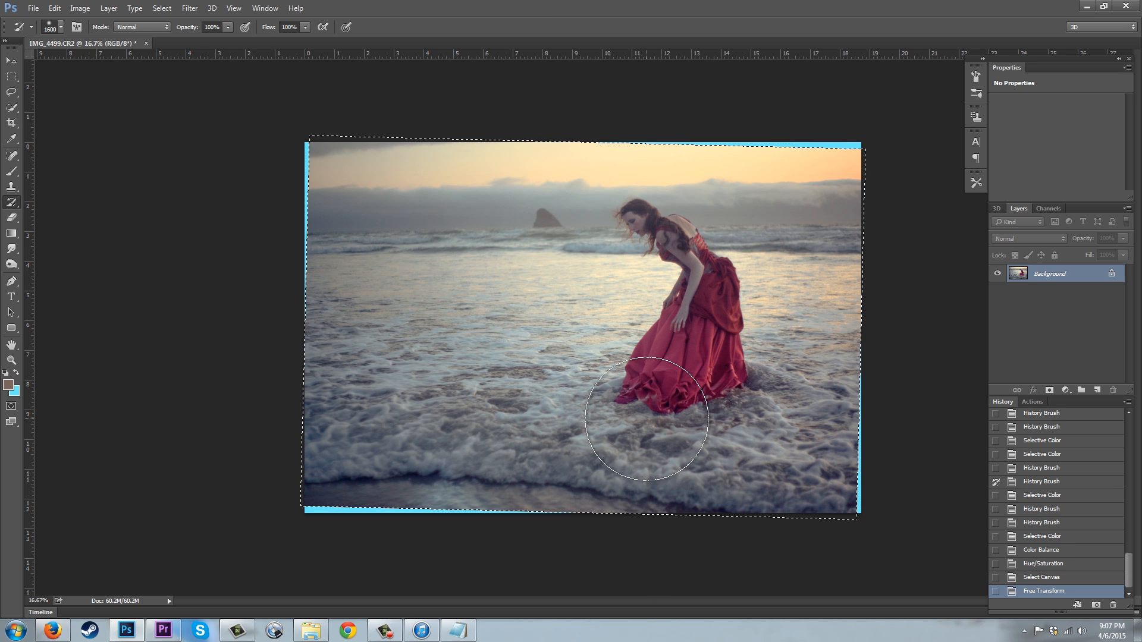
Crop all four sides of the rotated photo slightly inward to cut off the blue background edges
{"action": "left_click", "coordinate": [11, 122]}
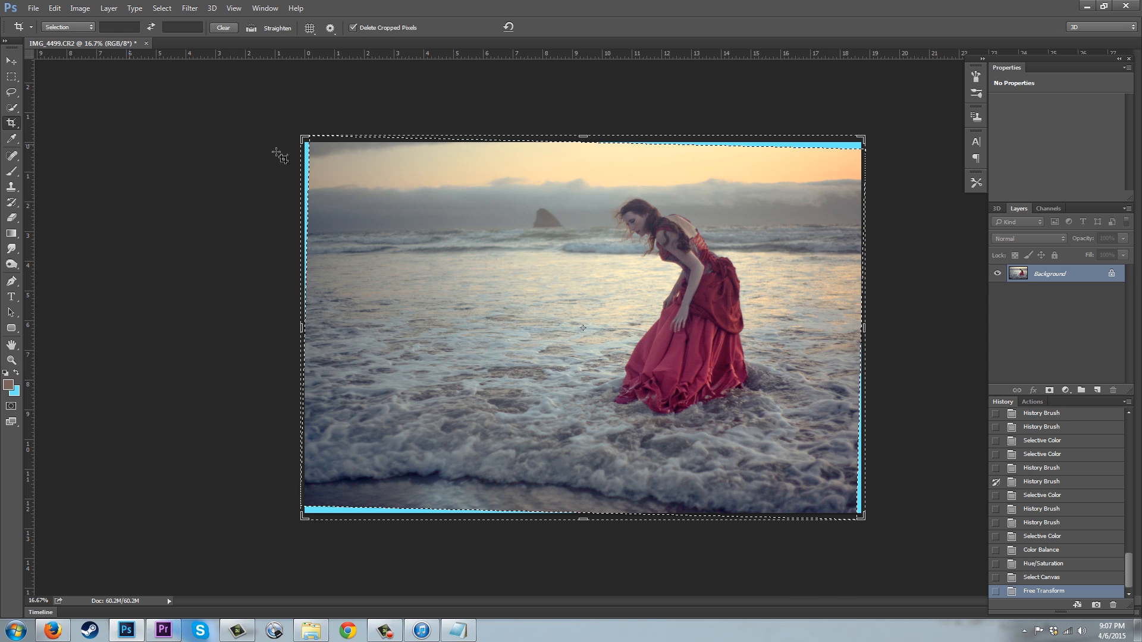
{"action": "left_click_drag", "start_coordinate": [582, 136], "coordinate": [582, 150]}
{"action": "left_click_drag", "start_coordinate": [584, 512], "coordinate": [587, 506]}
{"action": "left_click_drag", "start_coordinate": [865, 328], "coordinate": [859, 328]}
{"action": "left_click_drag", "start_coordinate": [307, 327], "coordinate": [312, 327]}
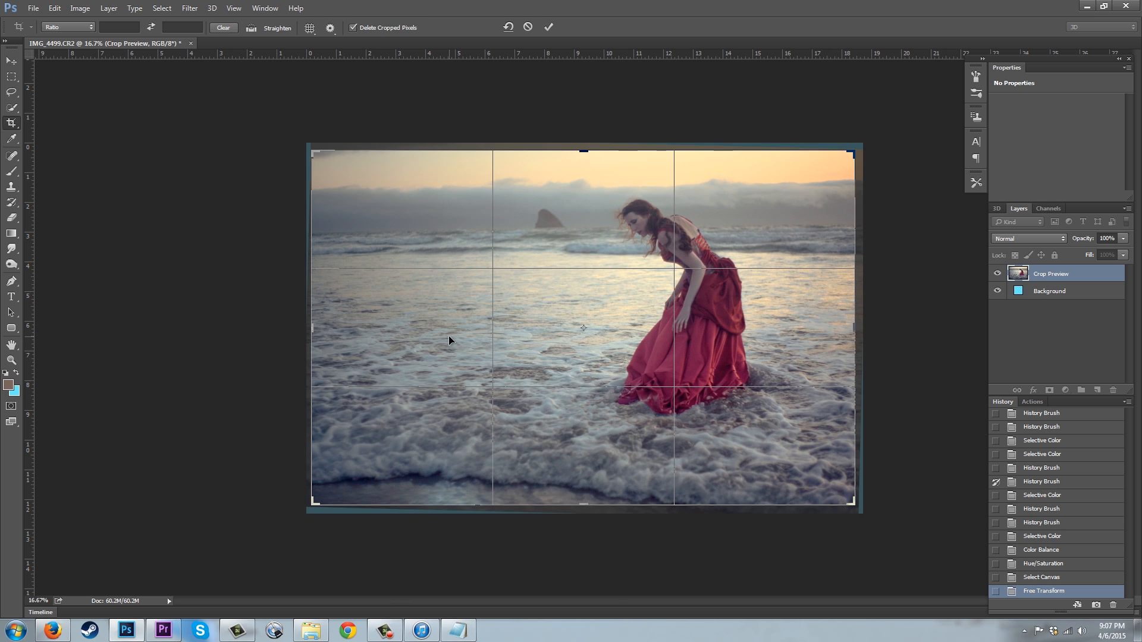
{"action": "right_click", "coordinate": [434, 347]}
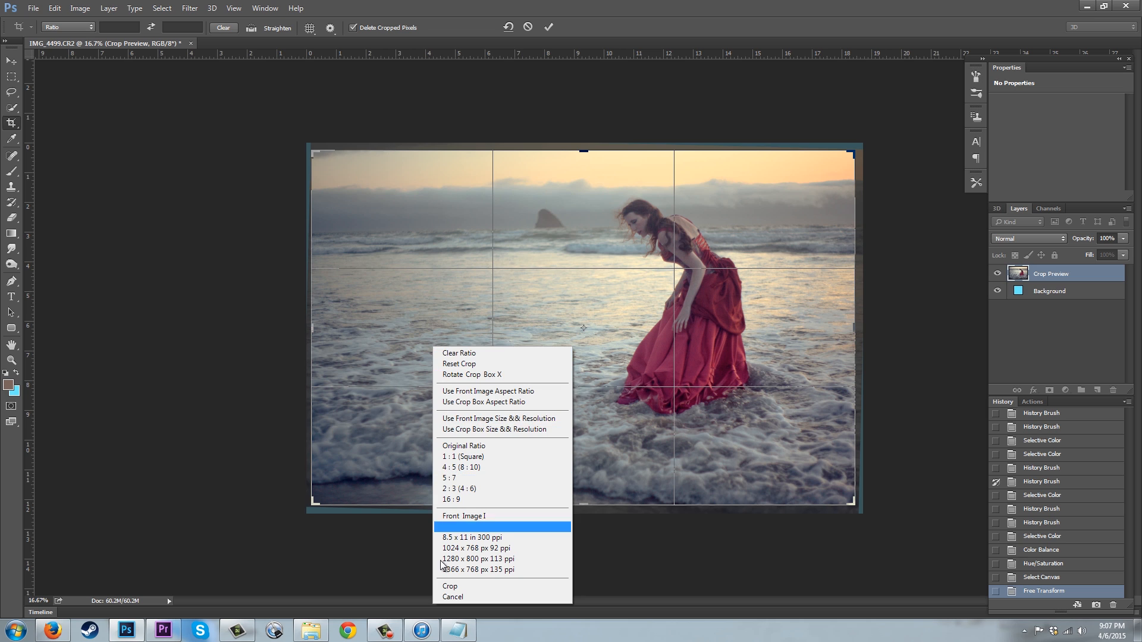
{"action": "left_click", "coordinate": [451, 586]}
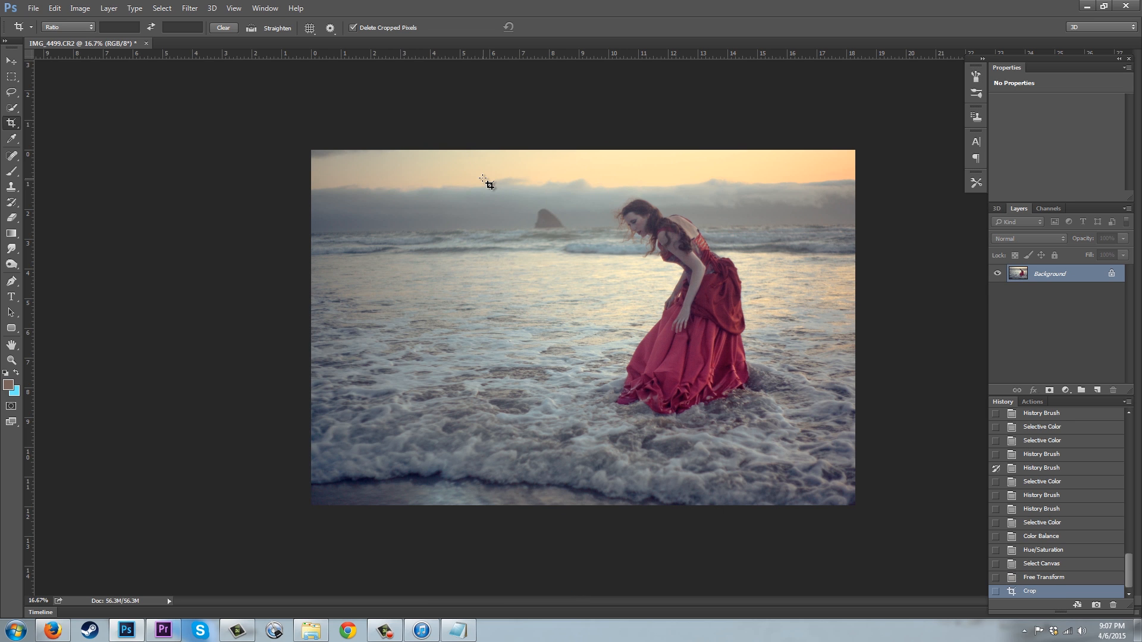
Compare the Select Canvas and Crop history states, and delete the Free Transform and Crop states
{"action": "left_click", "coordinate": [1045, 566]}
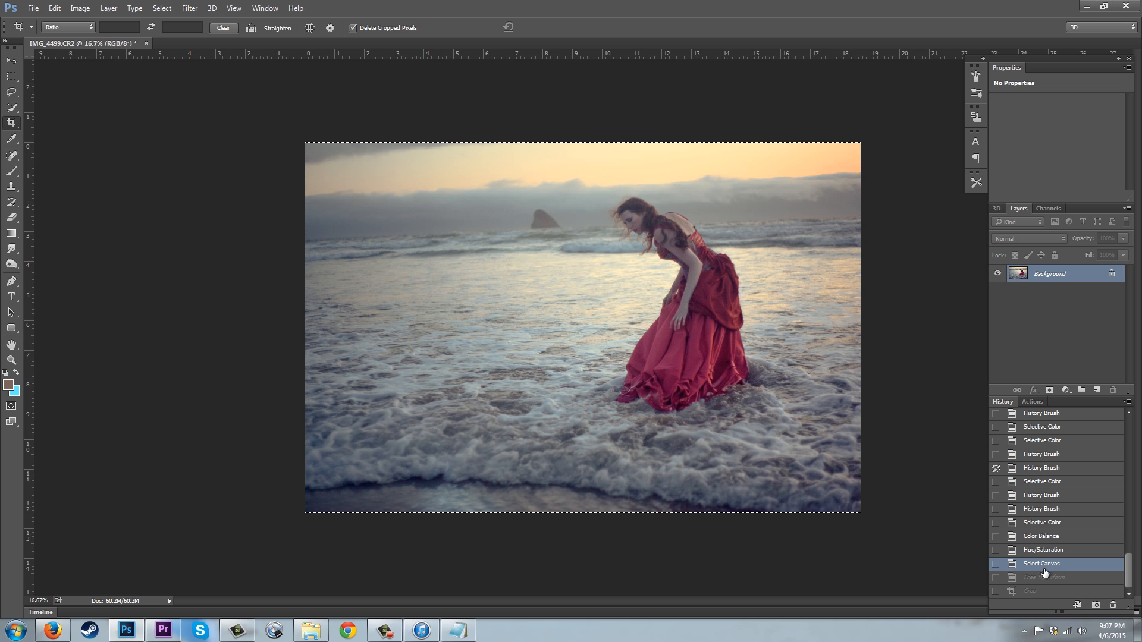
{"action": "left_click", "coordinate": [1034, 591]}
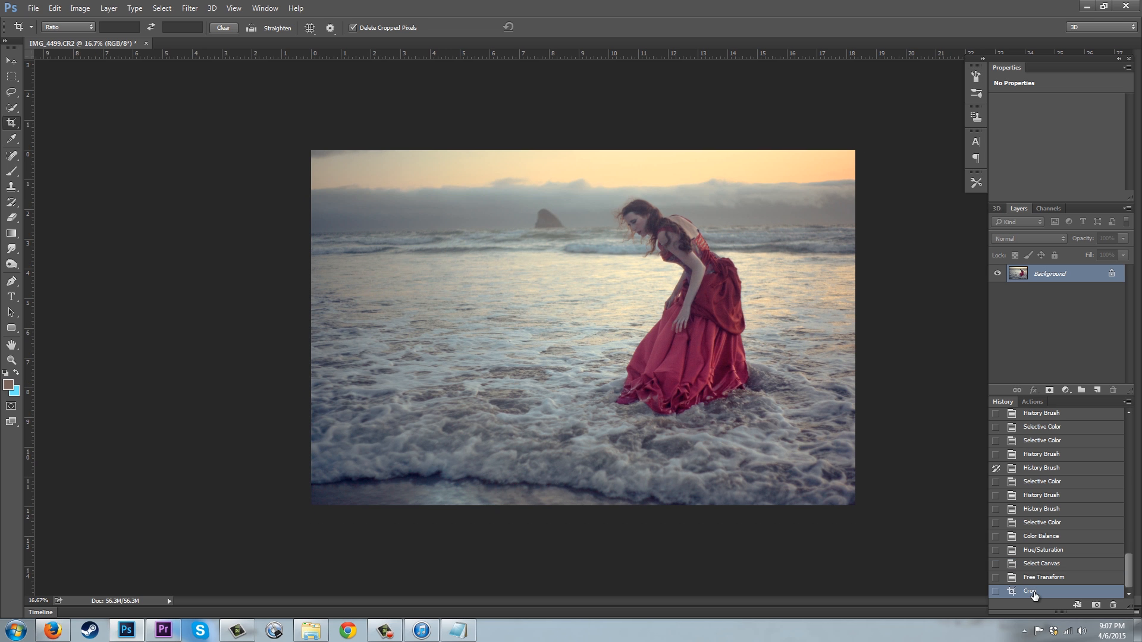
{"action": "left_click", "coordinate": [1038, 568]}
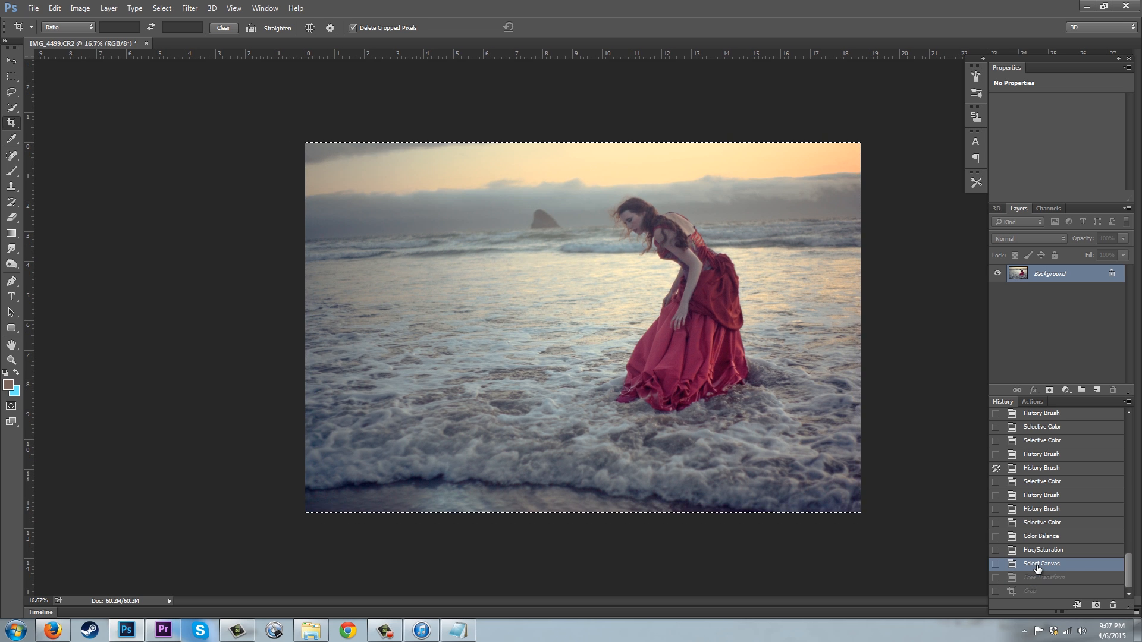
{"action": "left_click", "coordinate": [1038, 593]}
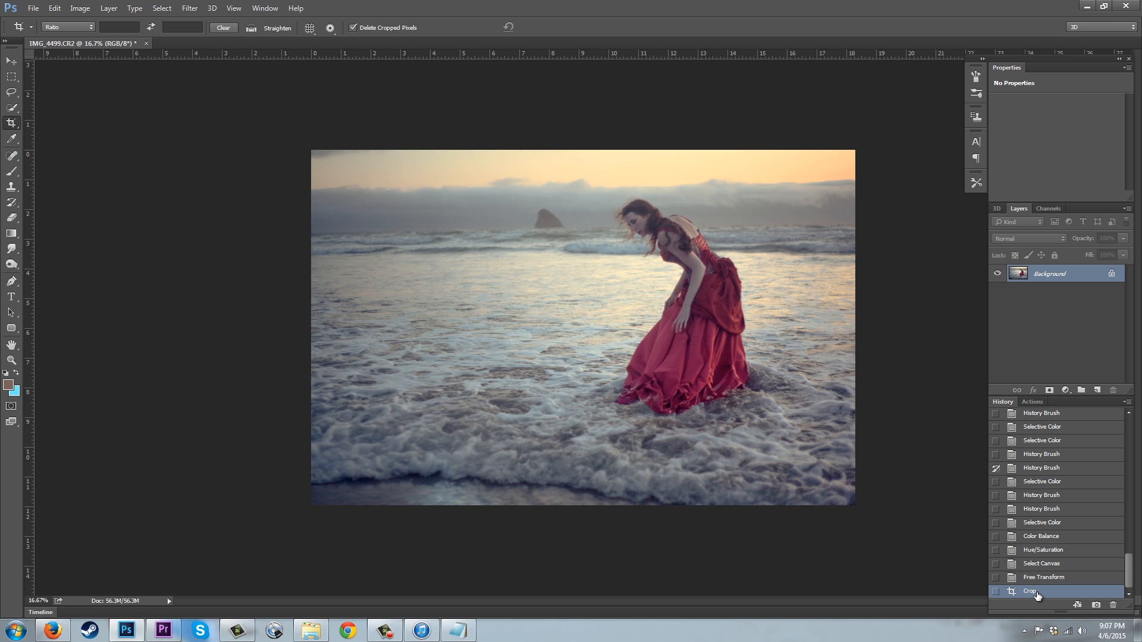
{"action": "left_click", "coordinate": [1039, 568]}
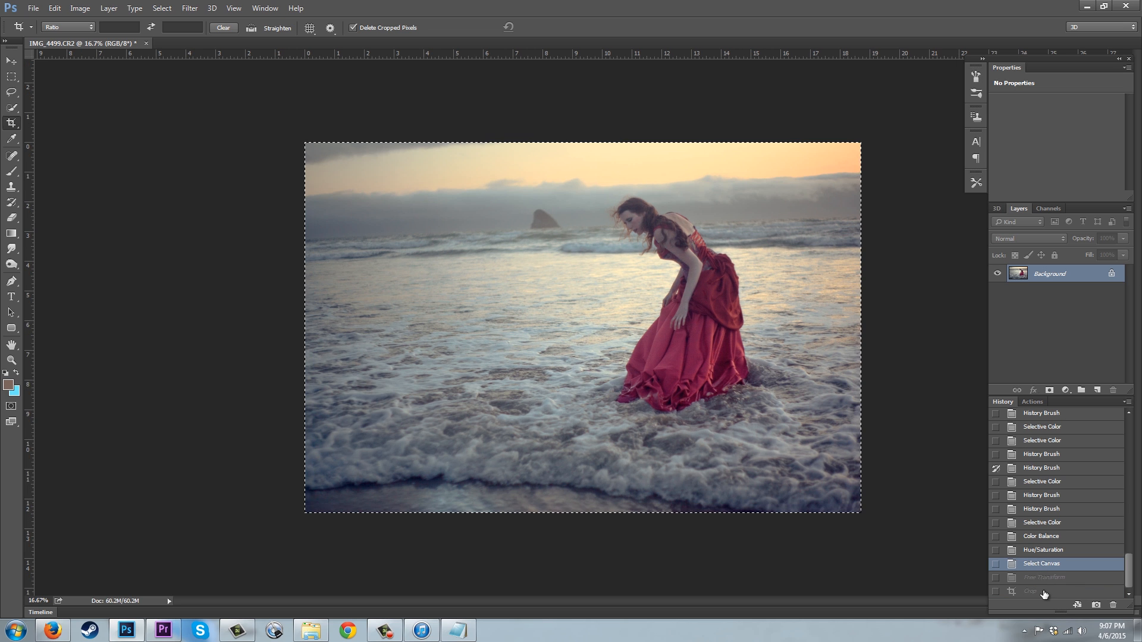
{"action": "left_click_drag", "start_coordinate": [1041, 580], "coordinate": [1113, 605]}
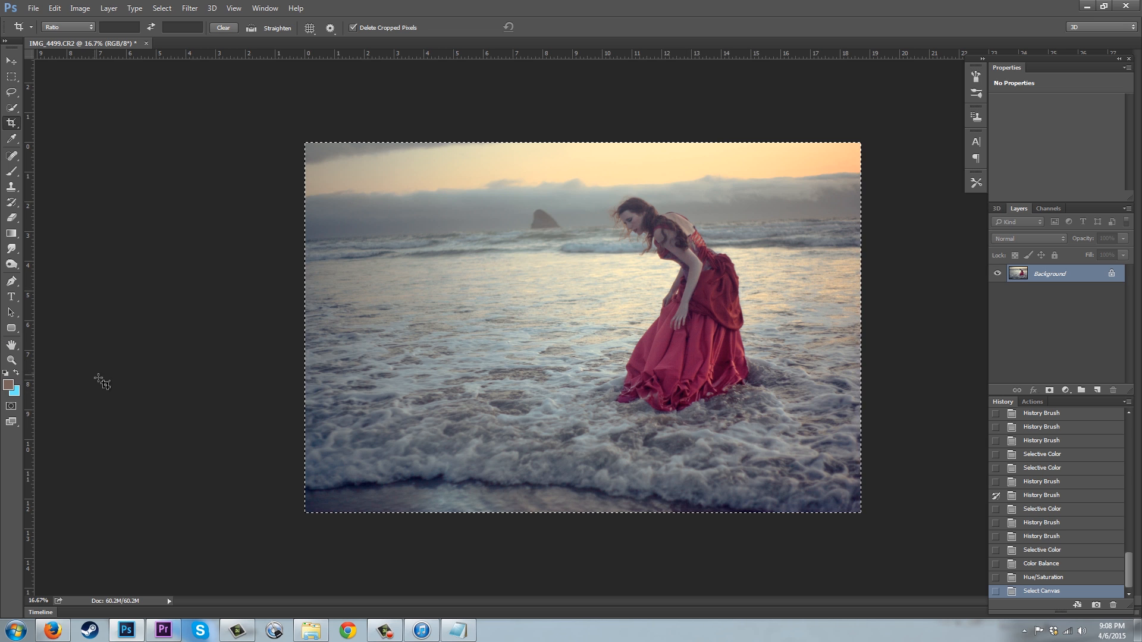
Open the Exposure adjustment for the photo
{"action": "left_click", "coordinate": [80, 7]}
{"action": "mouse_move", "coordinate": [137, 38]}
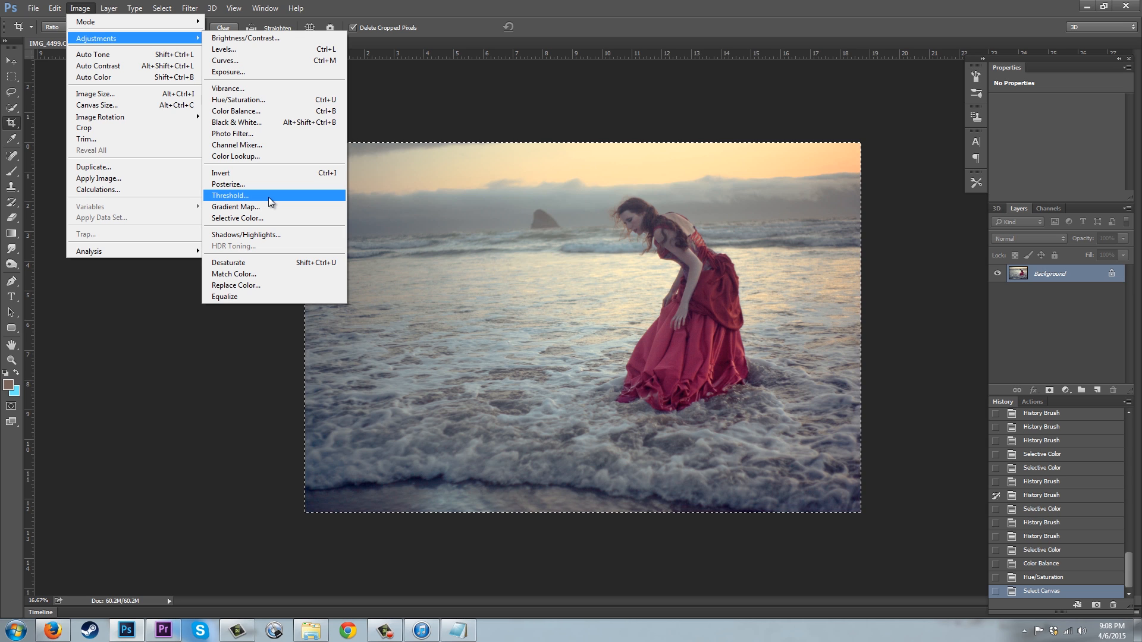
{"action": "left_click", "coordinate": [227, 79]}
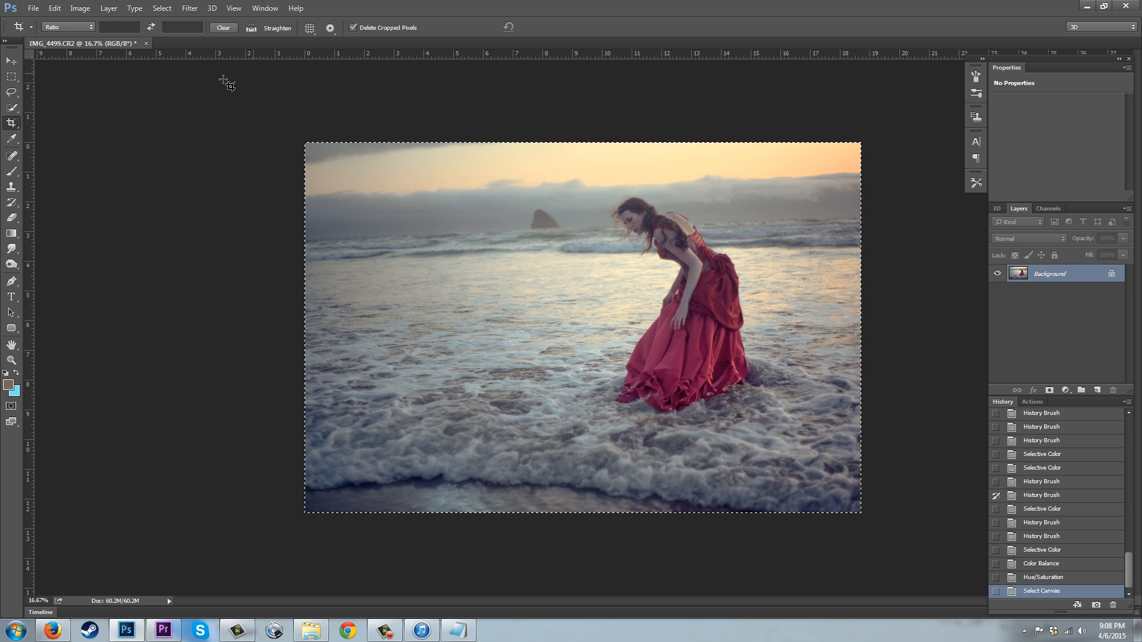